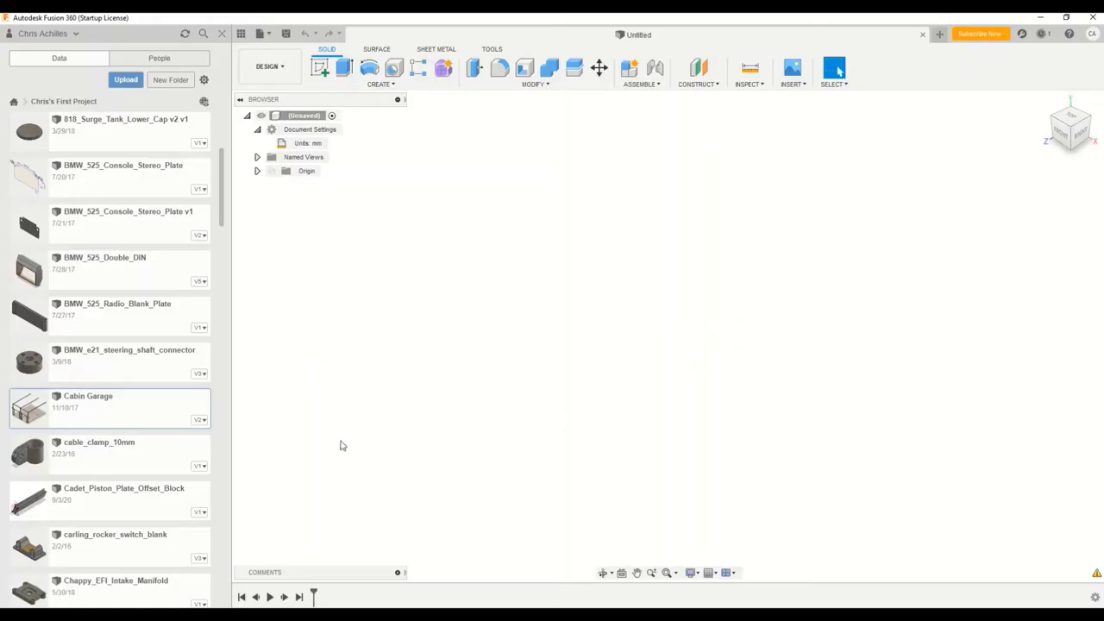
Change the design's Unit Type from millimetres to Inch.
click(333, 143)
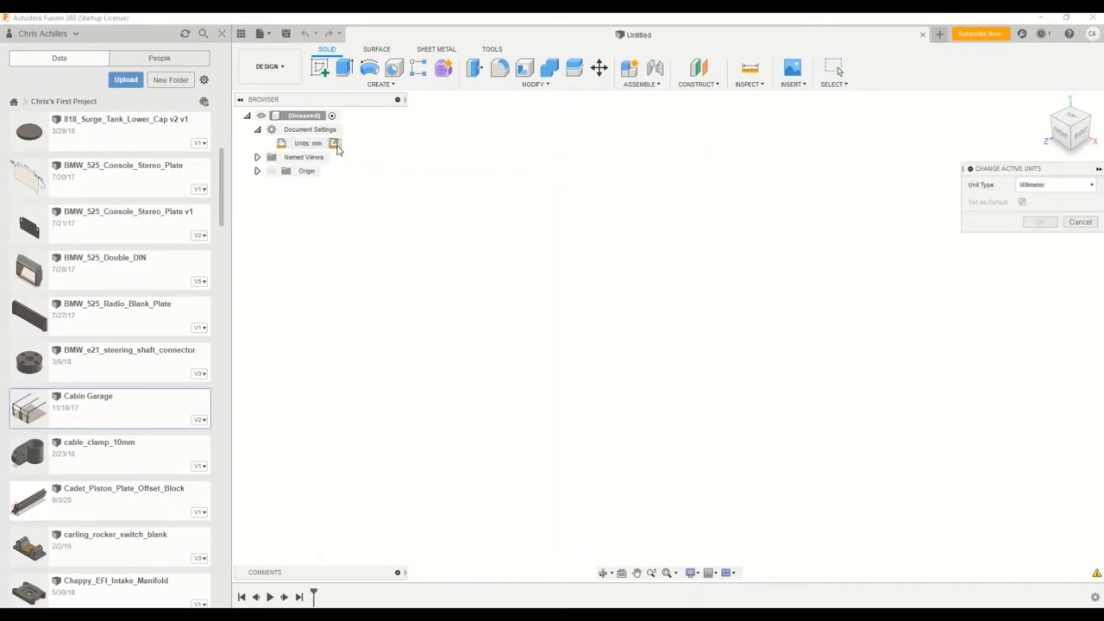
click(1048, 185)
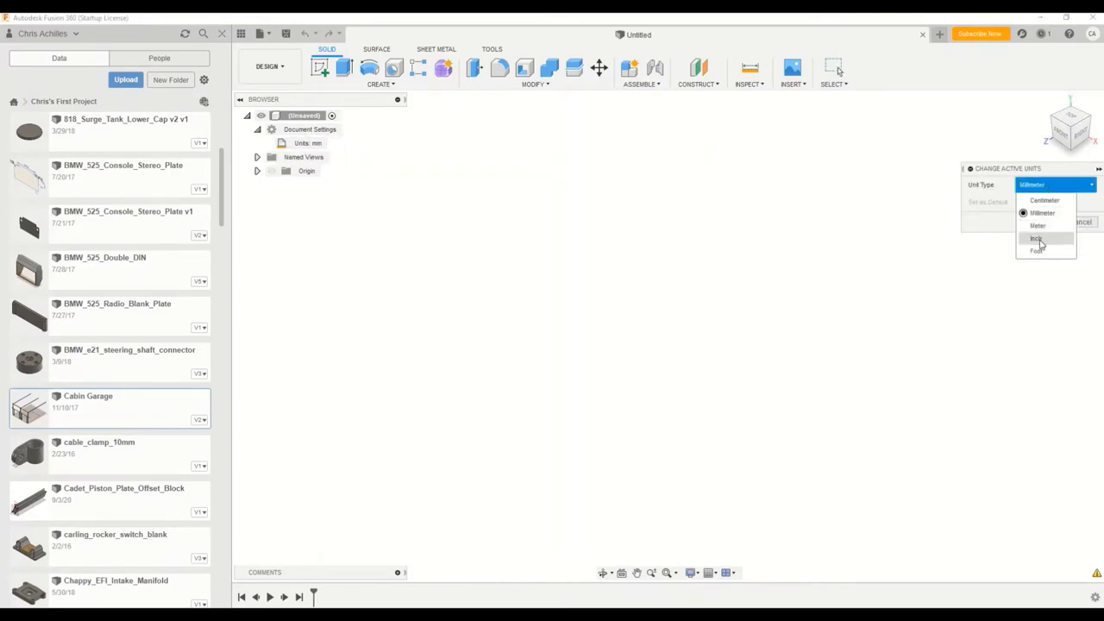
click(1035, 238)
click(1040, 221)
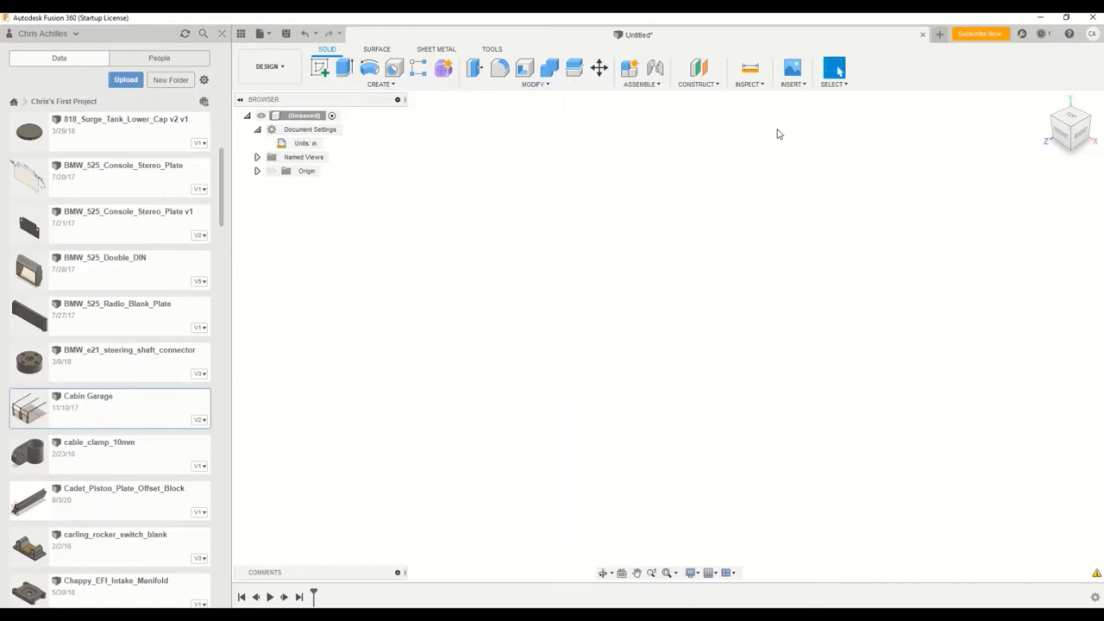
click(795, 85)
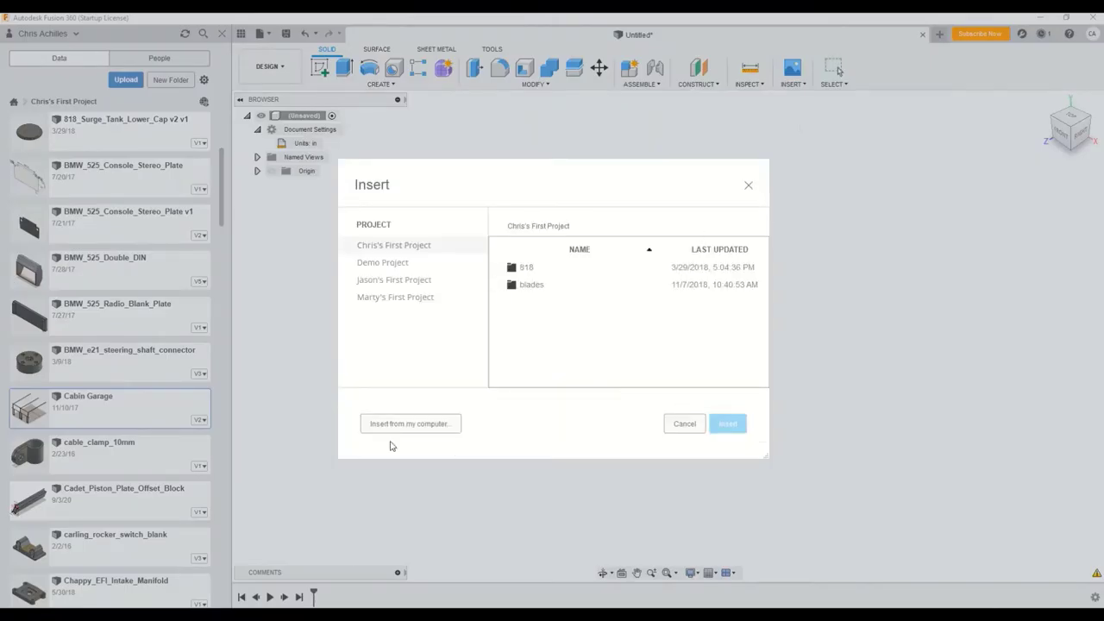
Insert the IMG_0972 photo from the computer as a canvas on the XY plane.
click(405, 425)
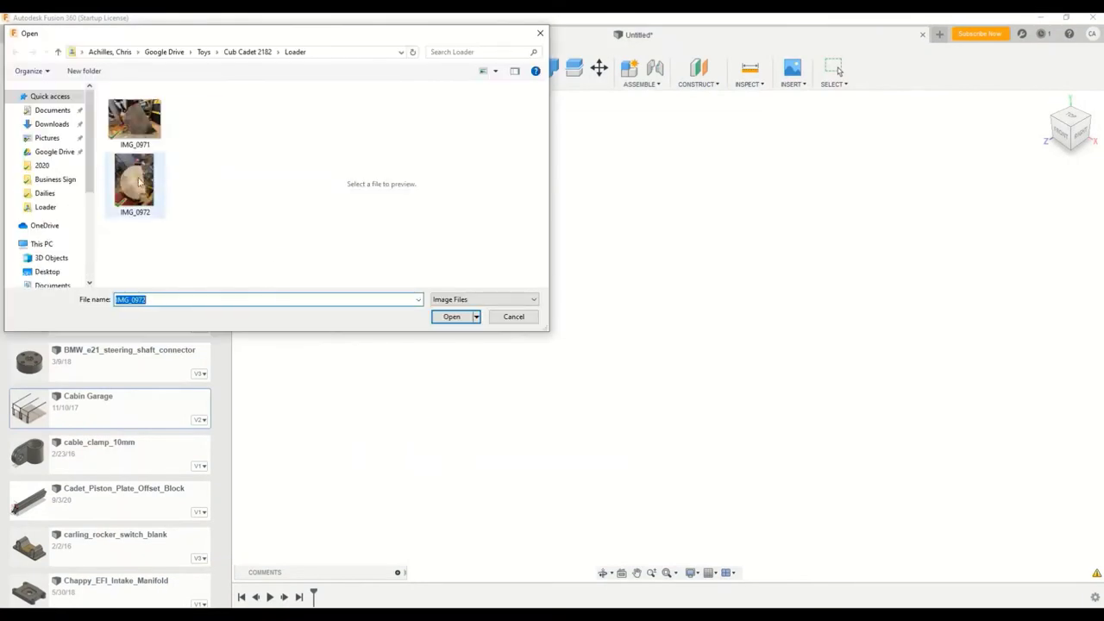
click(140, 181)
click(451, 316)
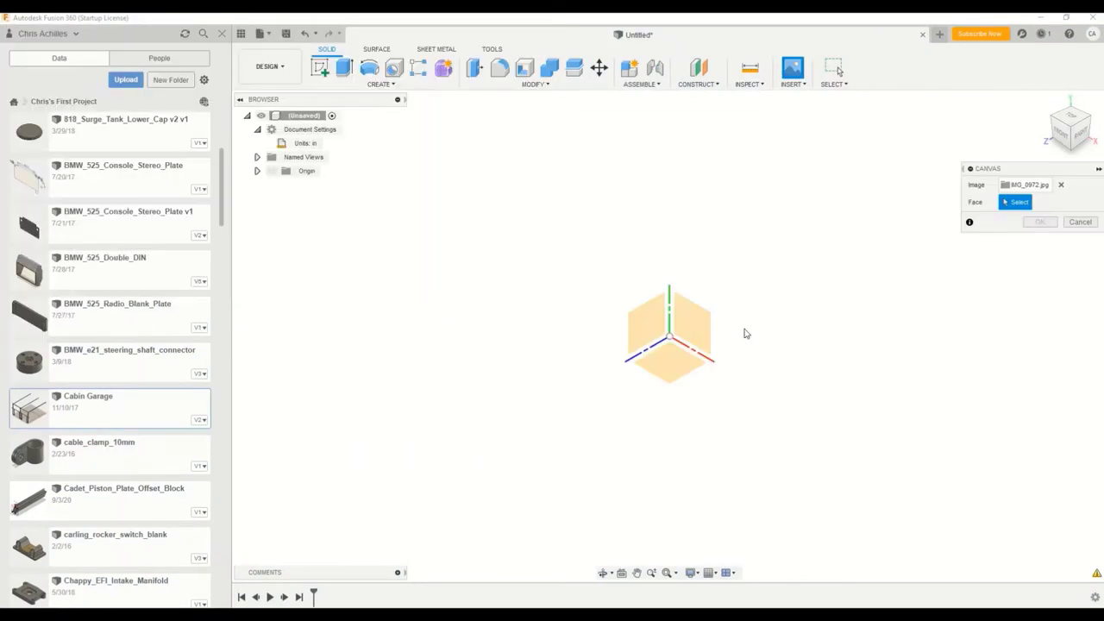
click(690, 335)
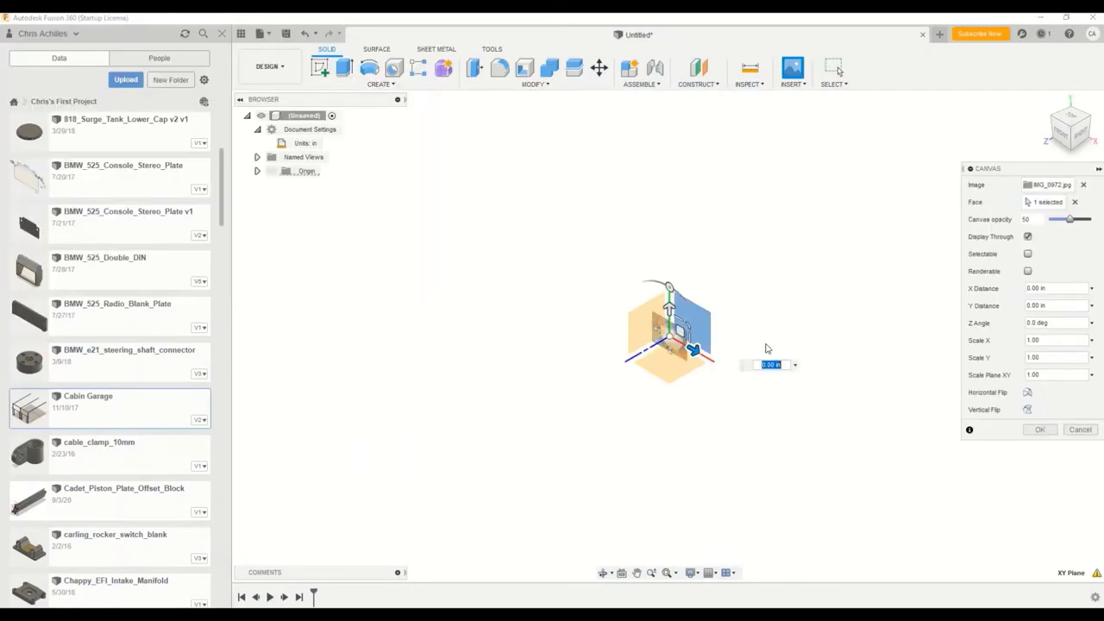
Shift the canvas 0.80 in along Y and rotate it about -70.5° around Z.
drag(696, 349, 725, 319)
click(1040, 430)
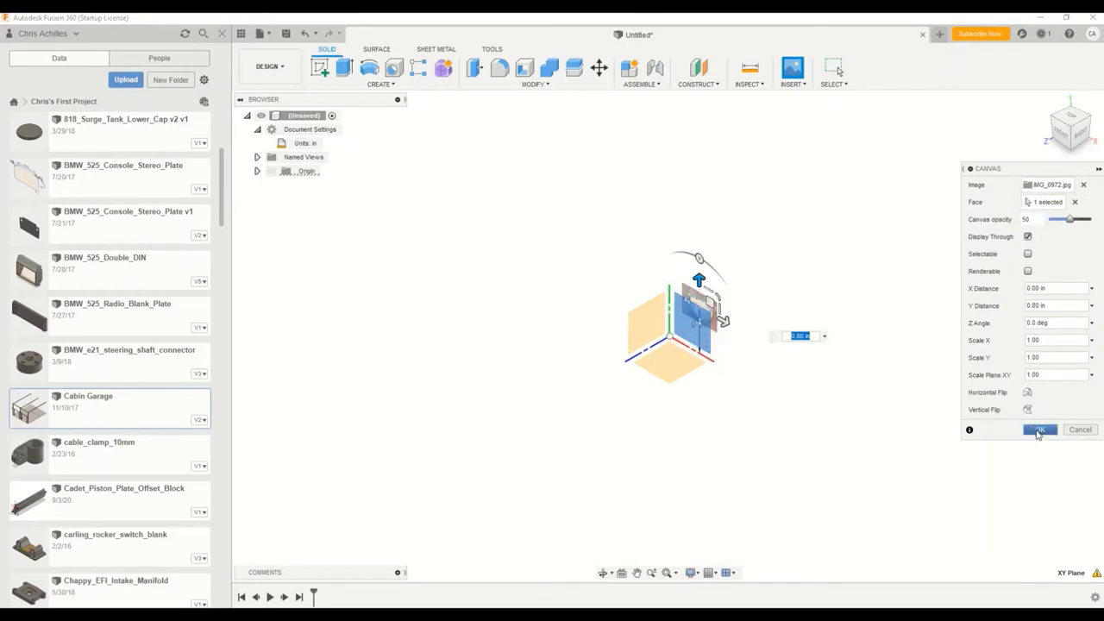
drag(1055, 323, 1016, 331)
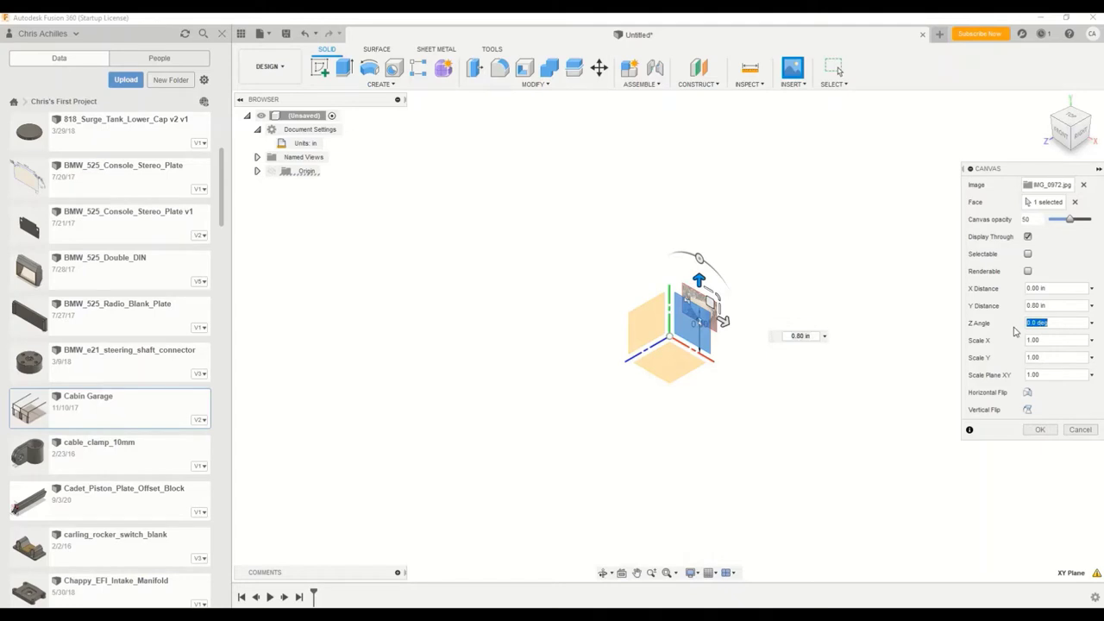
text(1)
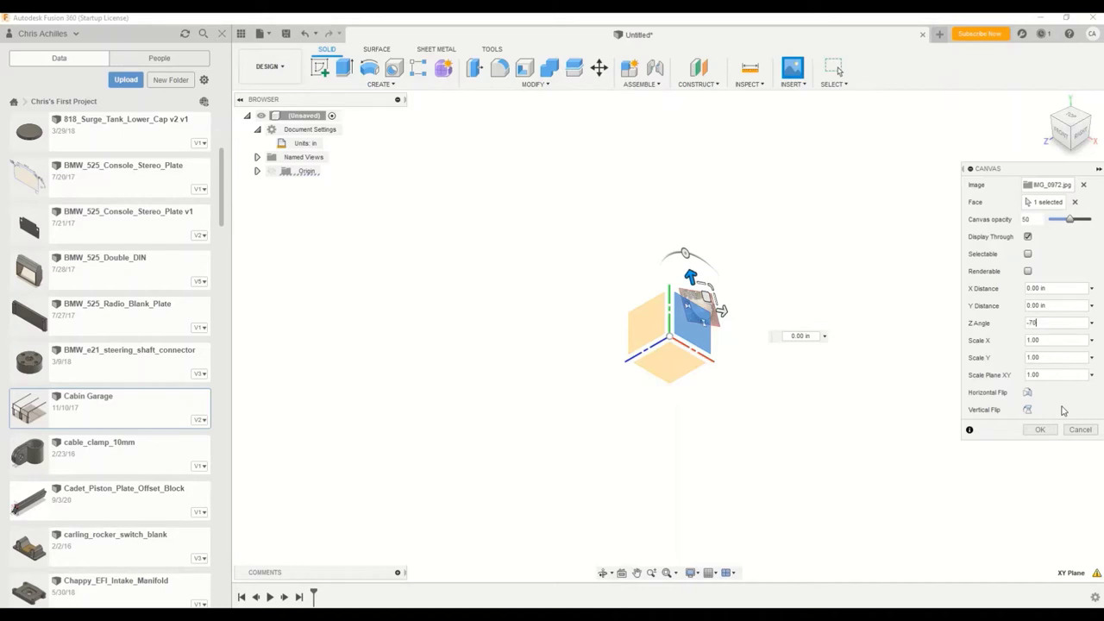
text(0)
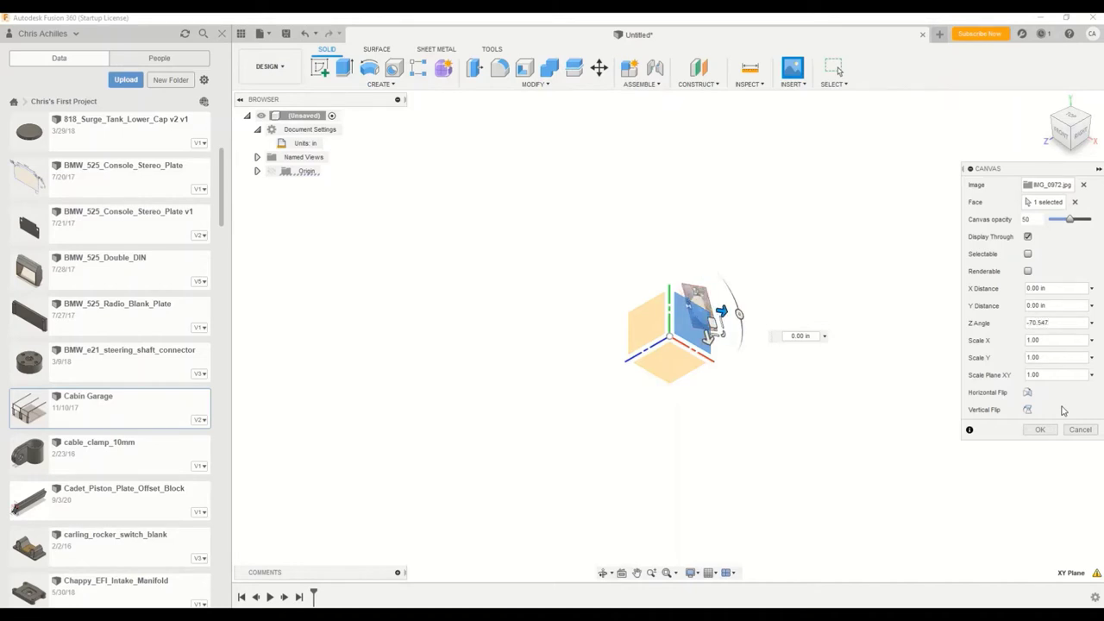
key(Return)
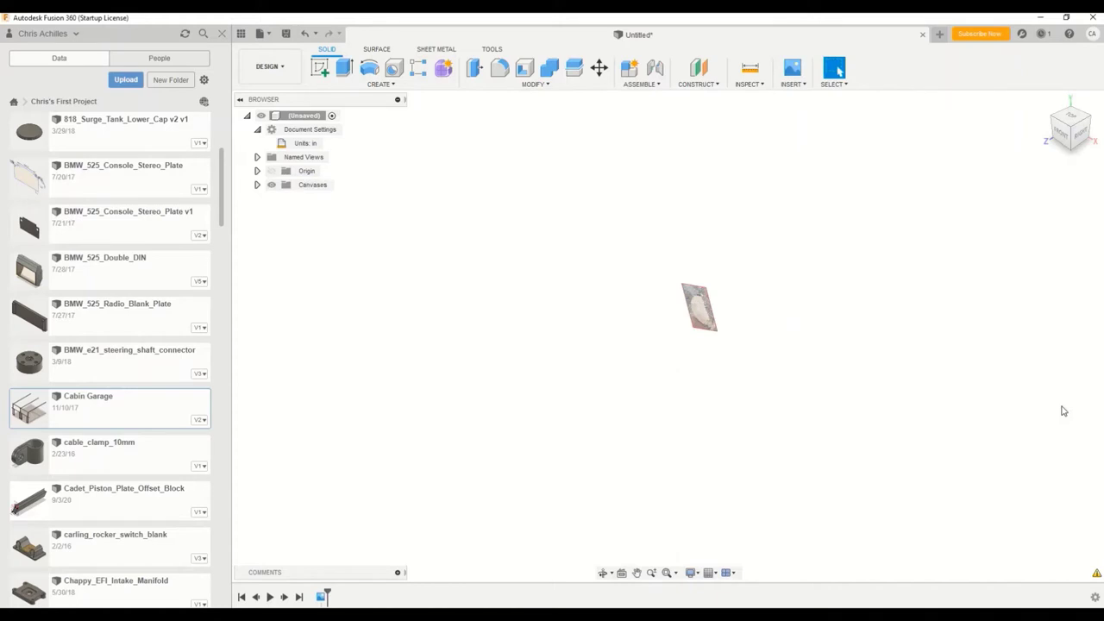
Switch to the Front view and start Calibrate on the IMG_0972 canvas.
click(1068, 135)
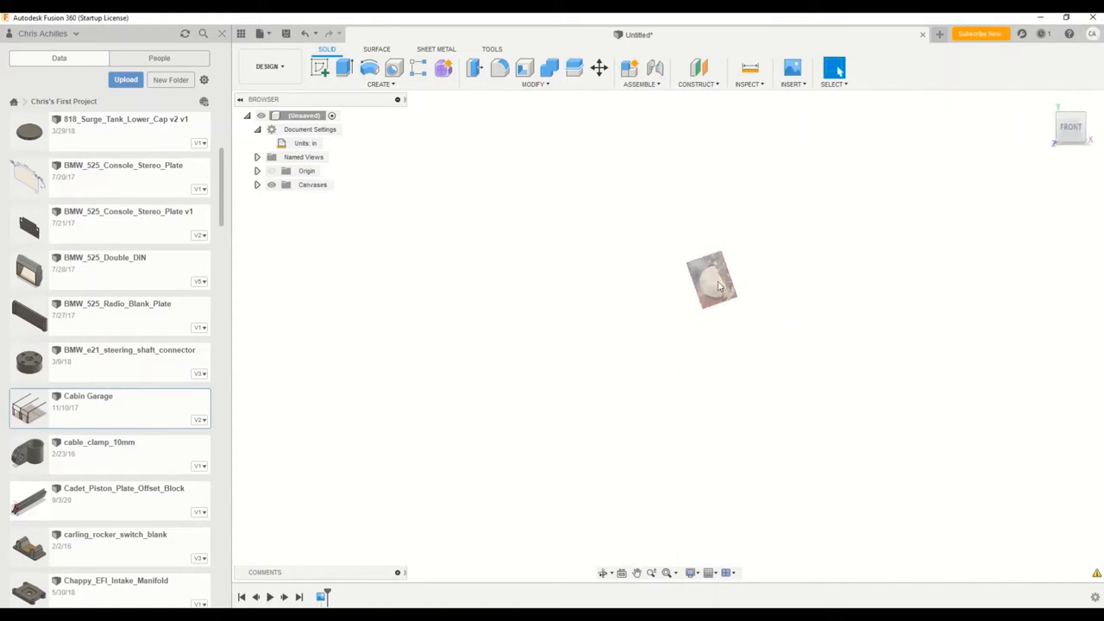
scroll(703, 276, up, 10)
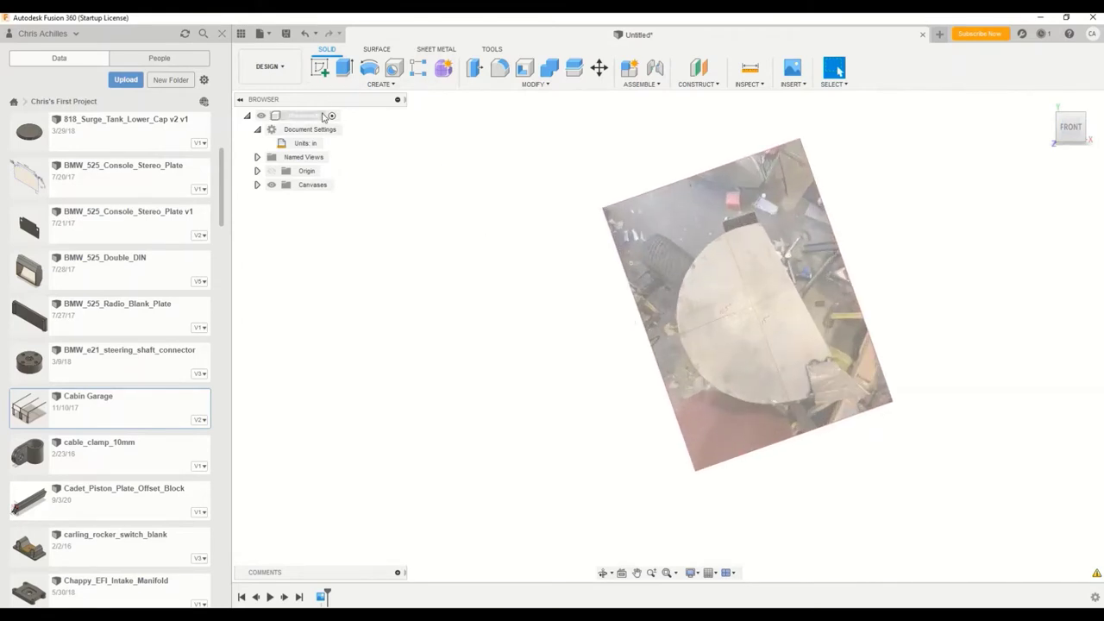
click(311, 186)
click(257, 184)
click(318, 199)
right_click(730, 290)
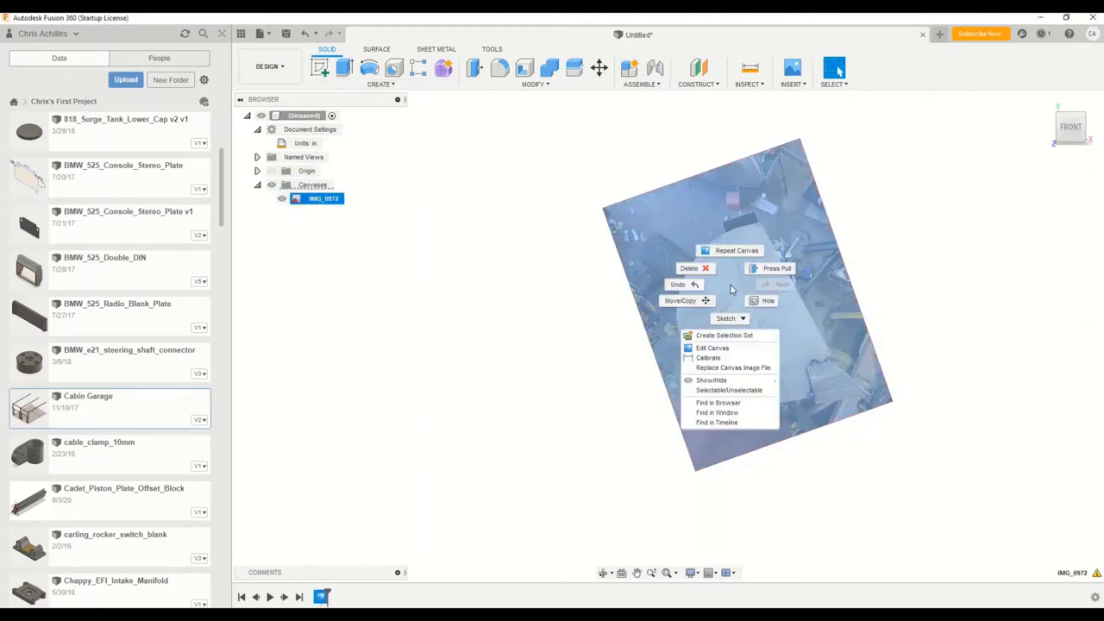
click(710, 358)
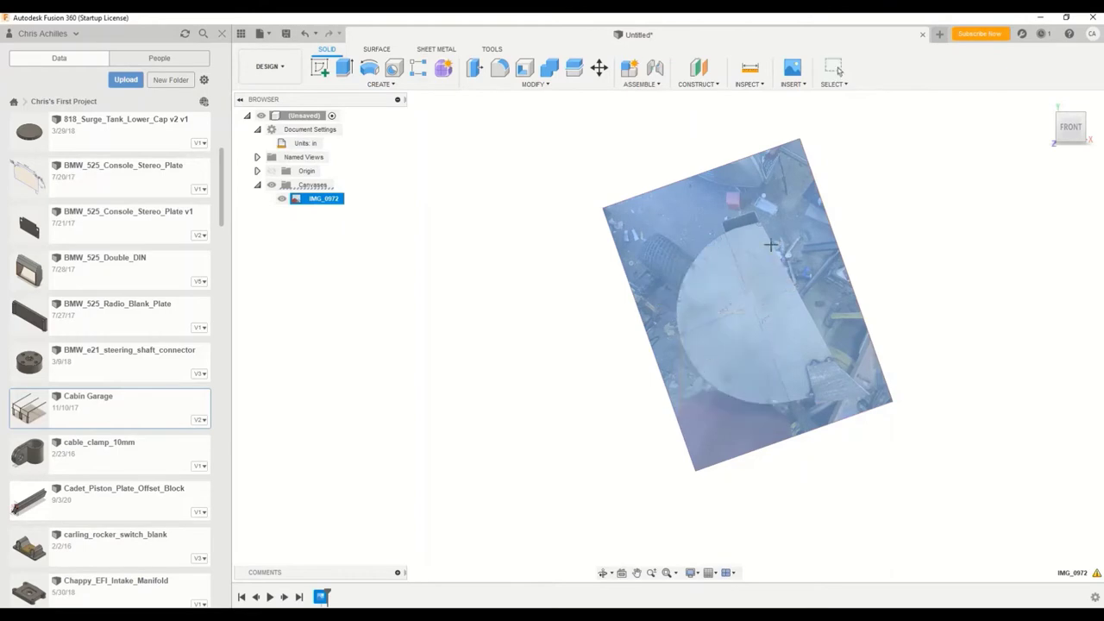
Mark two points on the plate edge and set their distance to 1 in.
scroll(710, 238, up, 10)
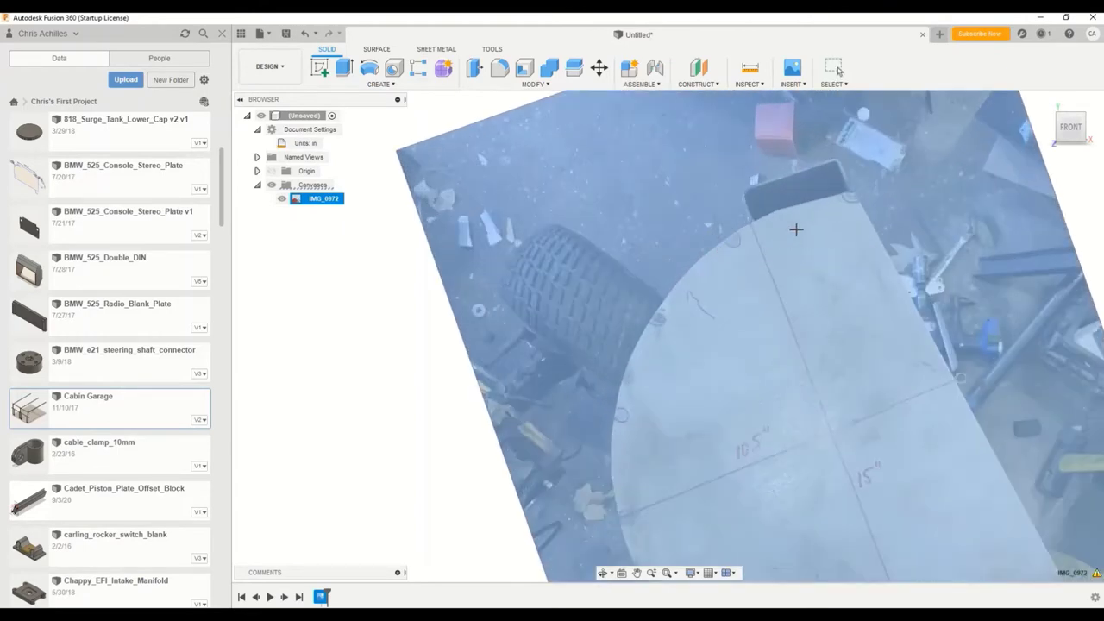
scroll(678, 222, up, 5)
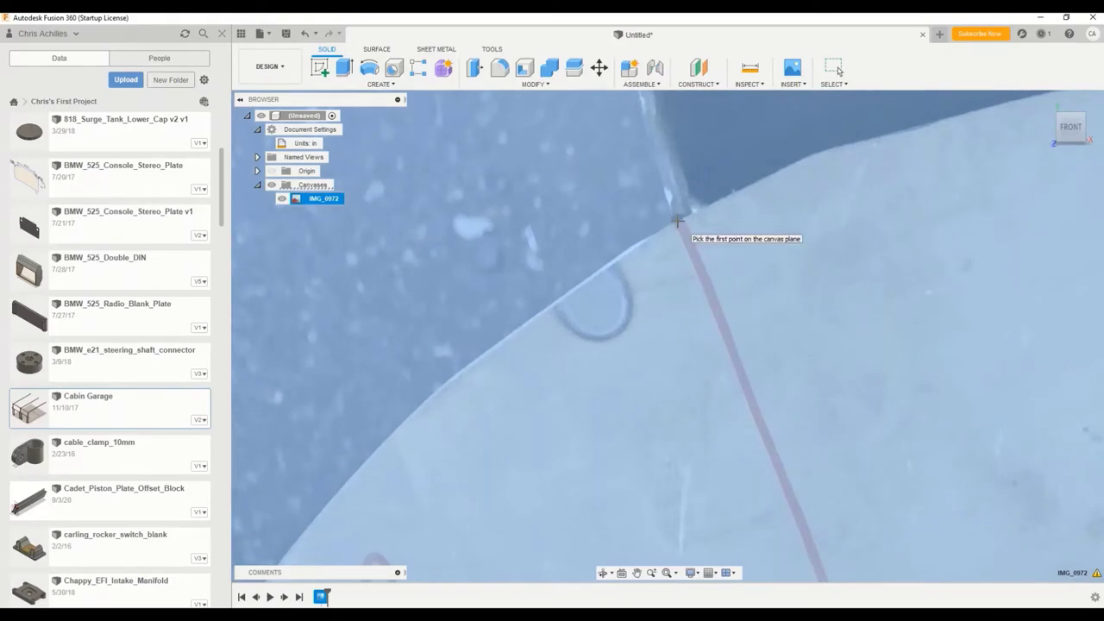
click(678, 223)
scroll(722, 323, down, 5)
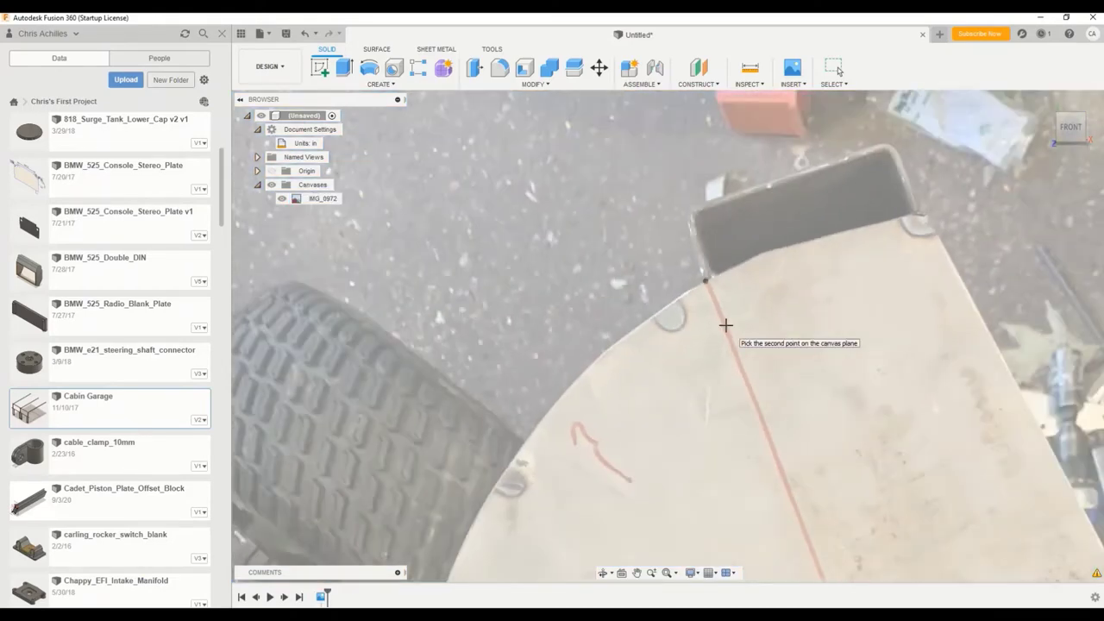
scroll(793, 477, down, 10)
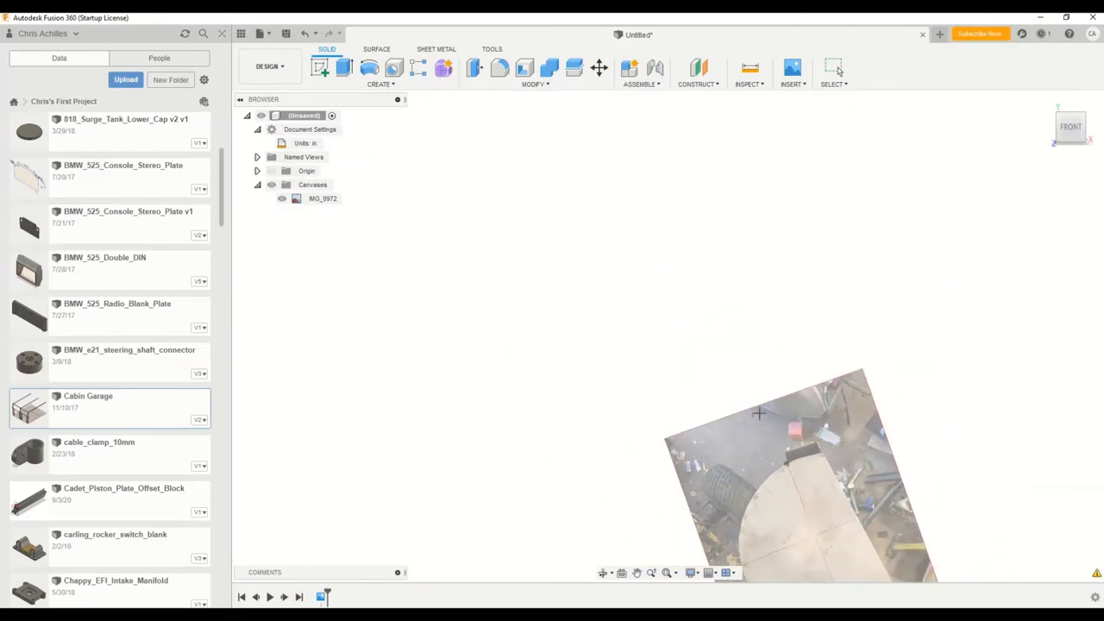
scroll(821, 531, up, 10)
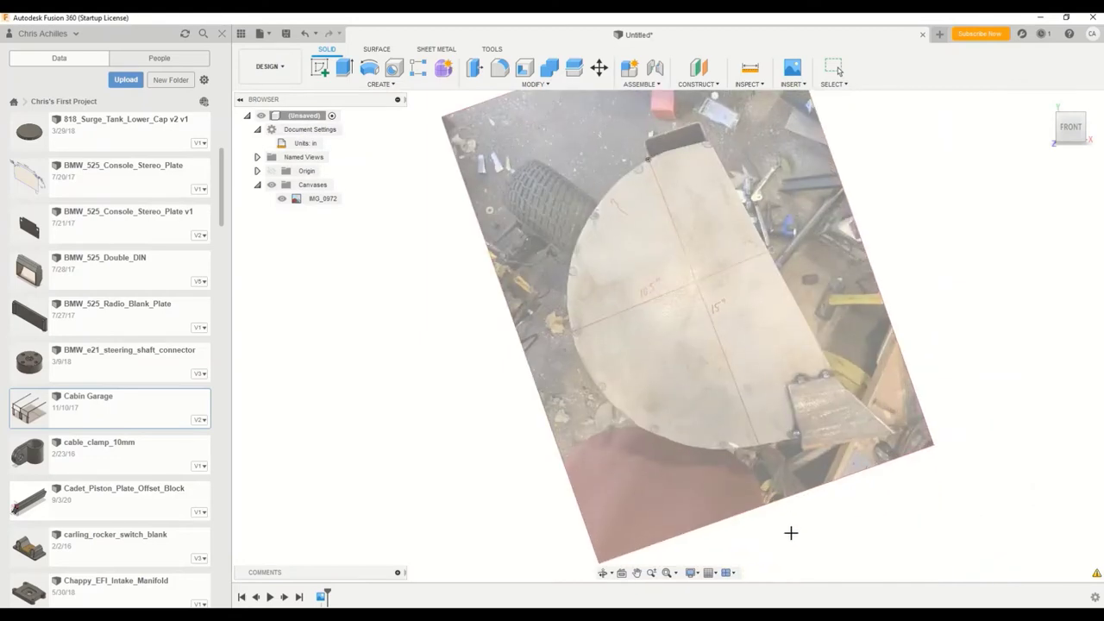
scroll(767, 486, up, 5)
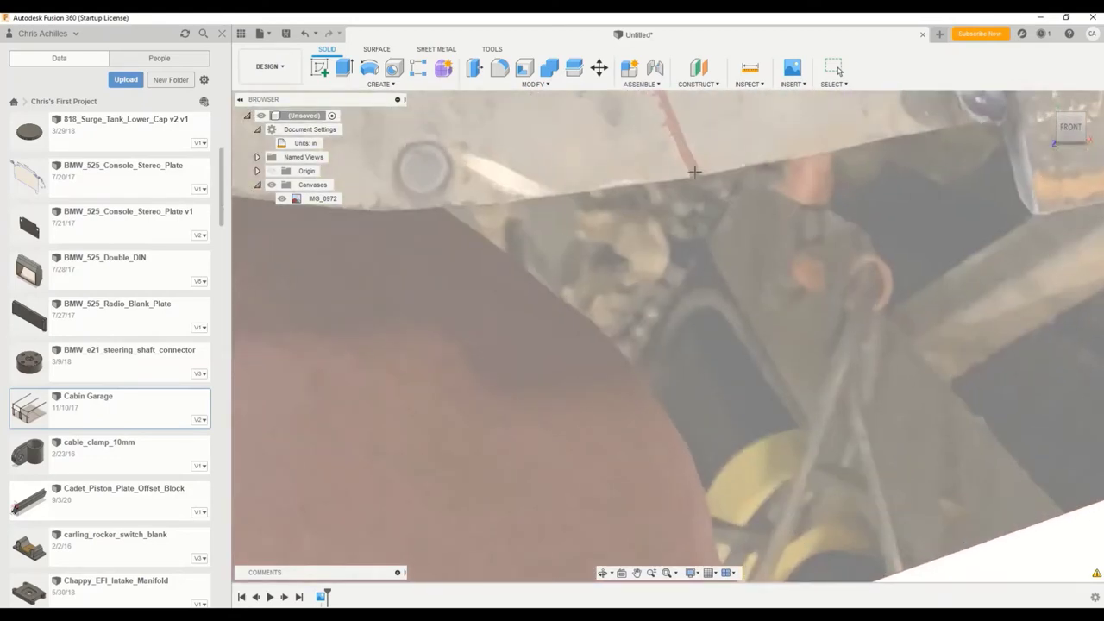
click(697, 178)
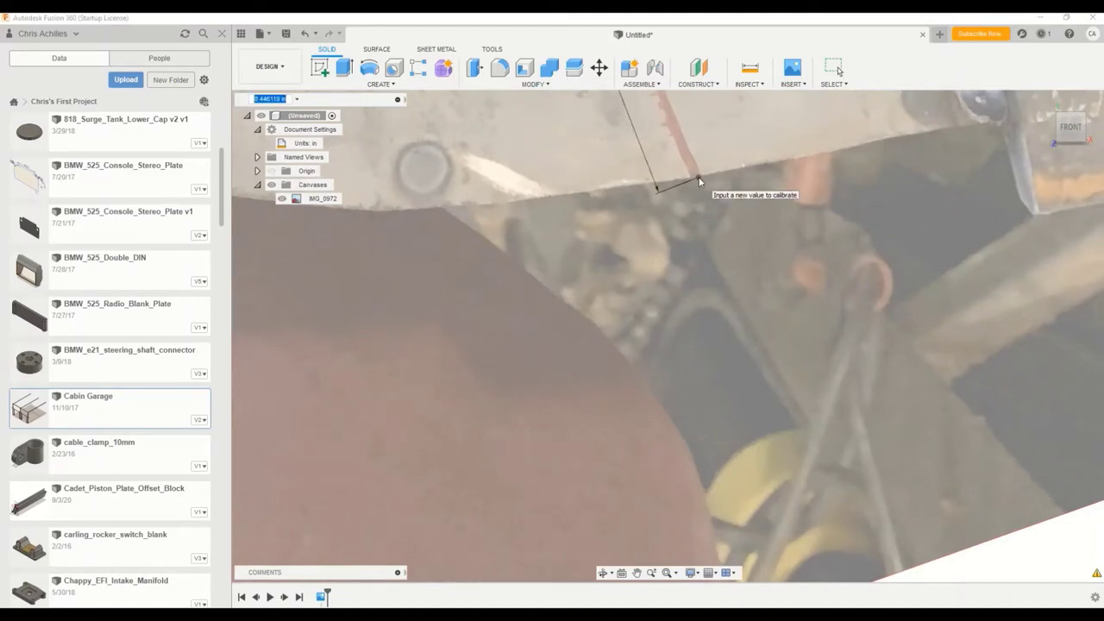
text(15)
key(Return)
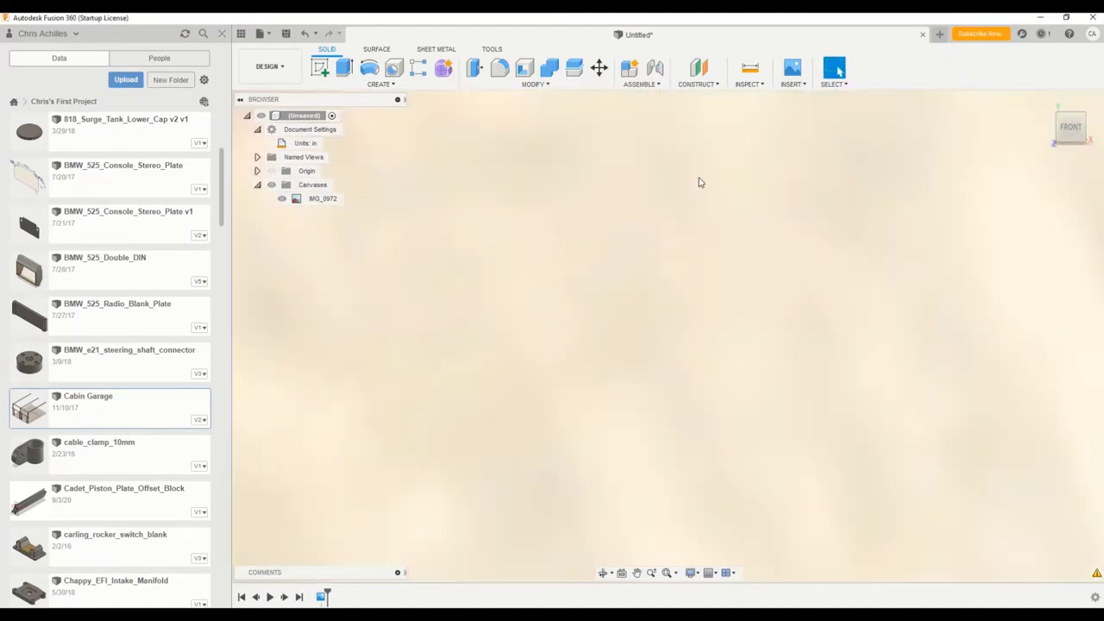
scroll(715, 254, down, 5)
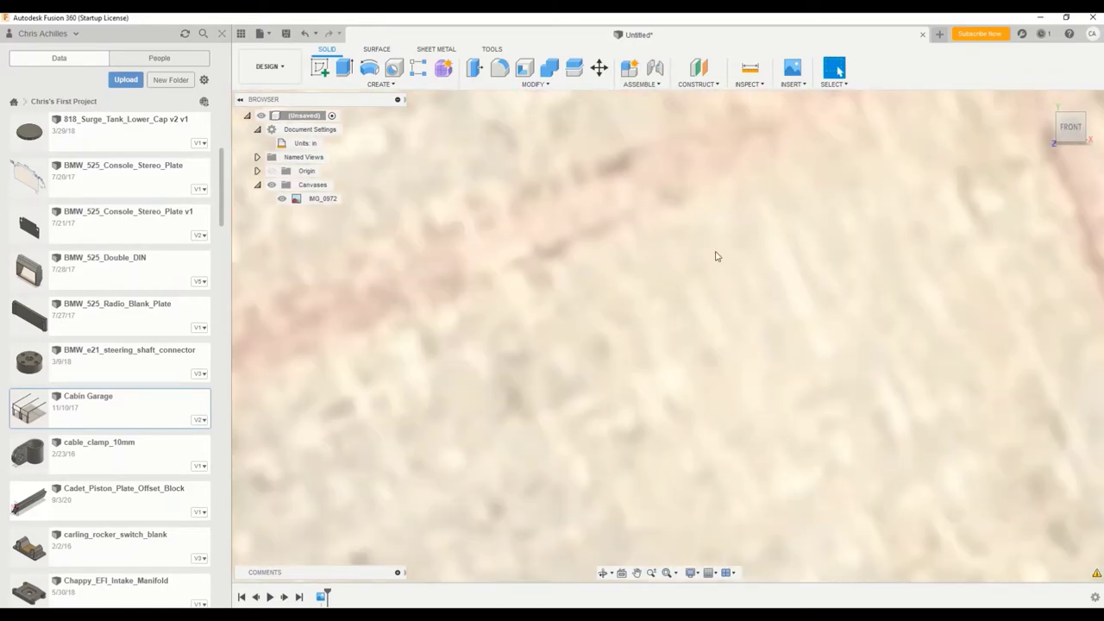
scroll(715, 255, down, 5)
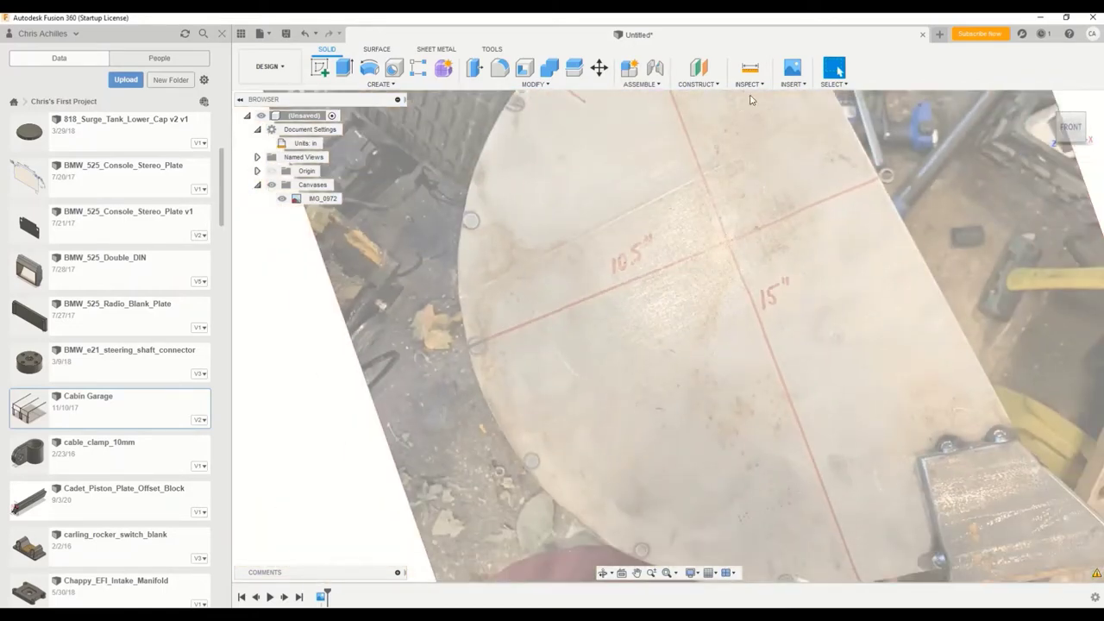
Measure on the photo, then start a new sketch on the front plane.
click(749, 84)
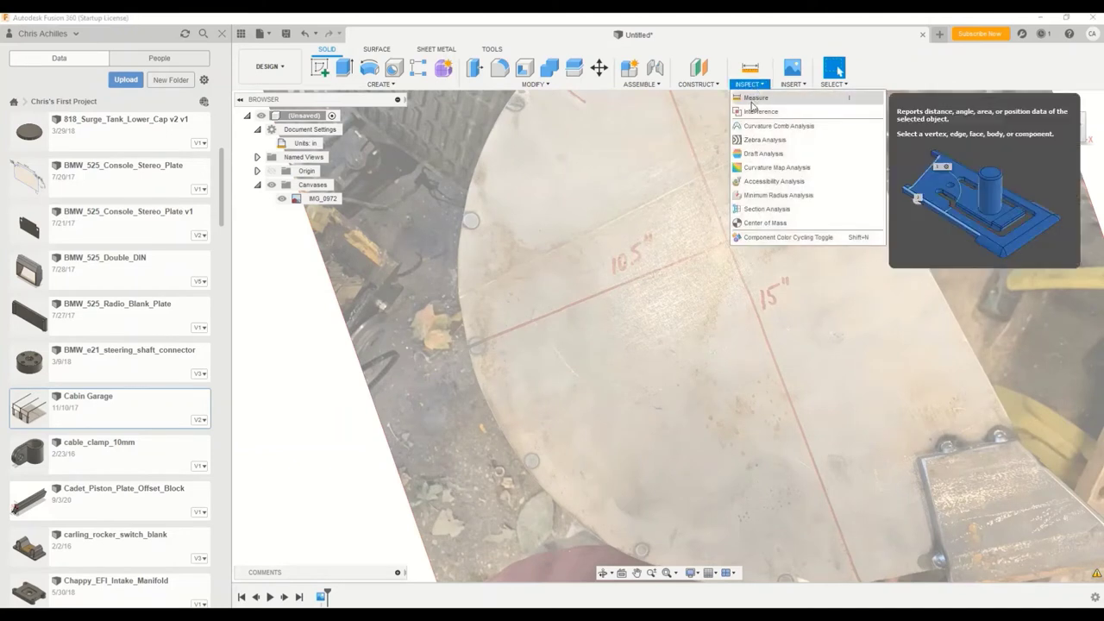
click(755, 95)
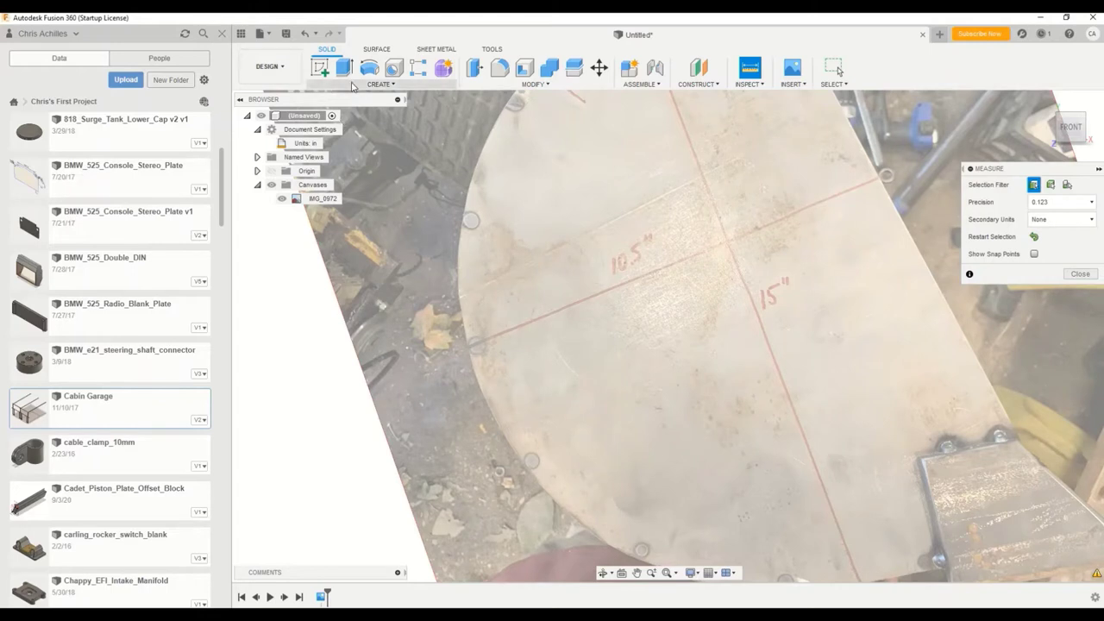
click(354, 84)
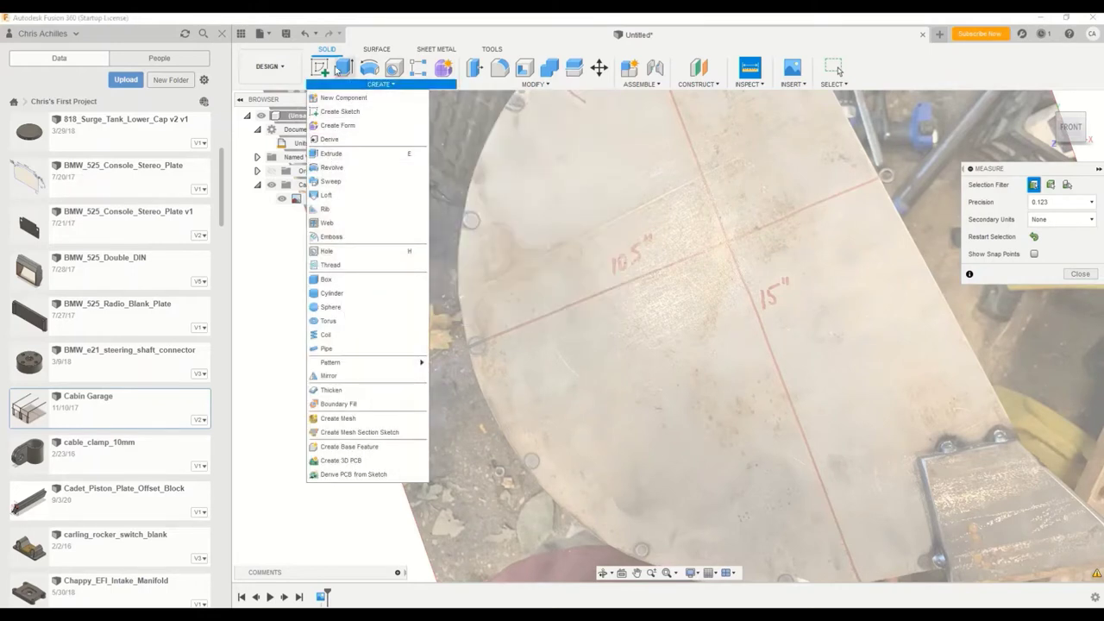
click(321, 68)
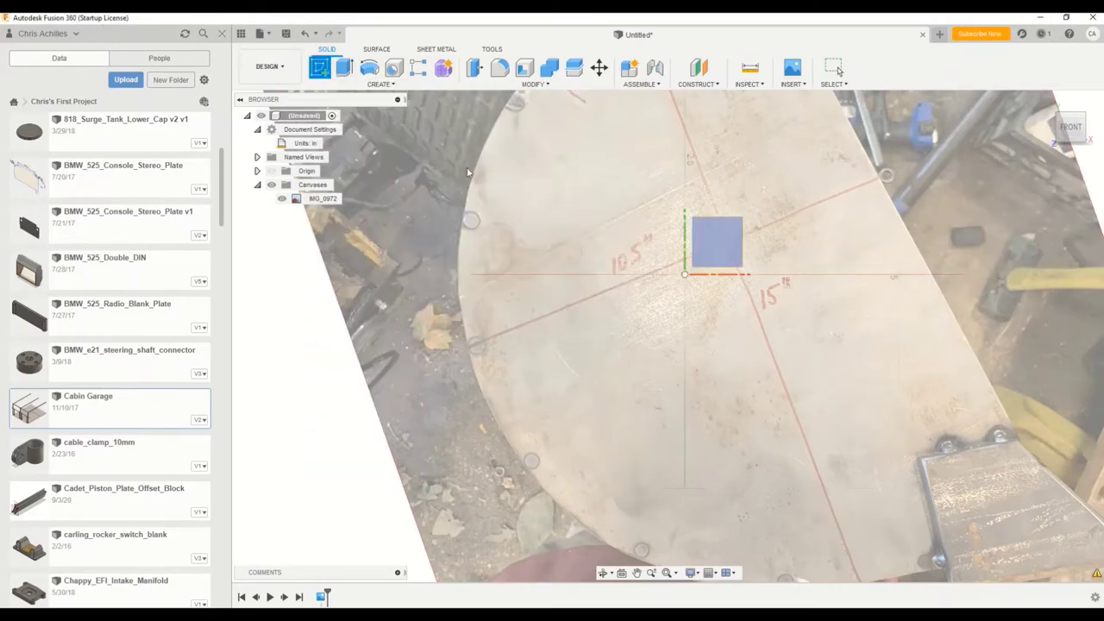
click(356, 85)
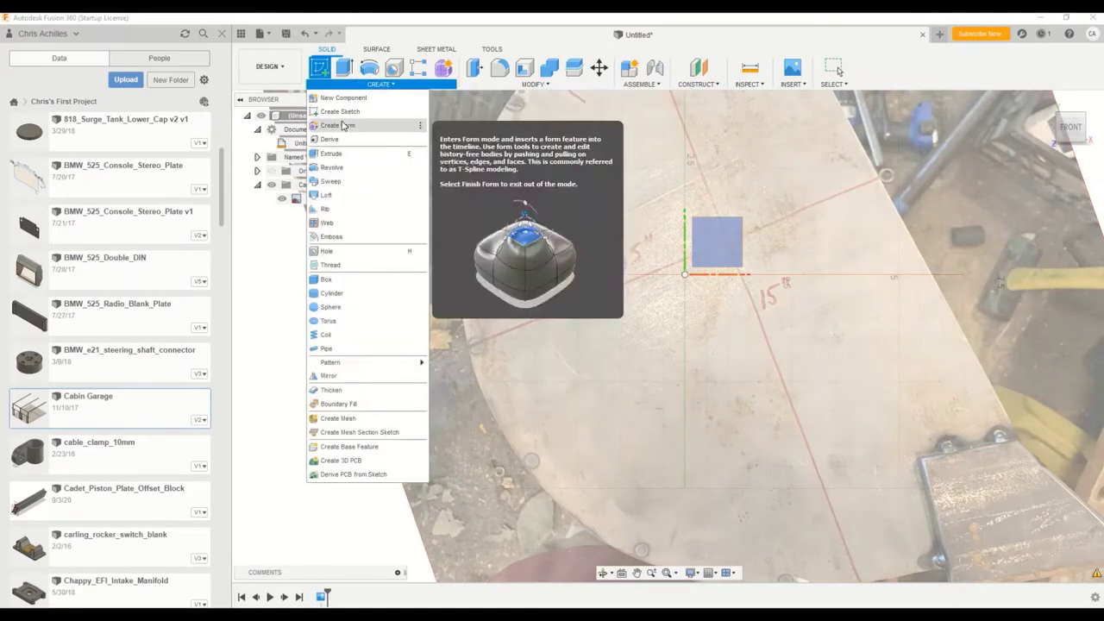
click(343, 113)
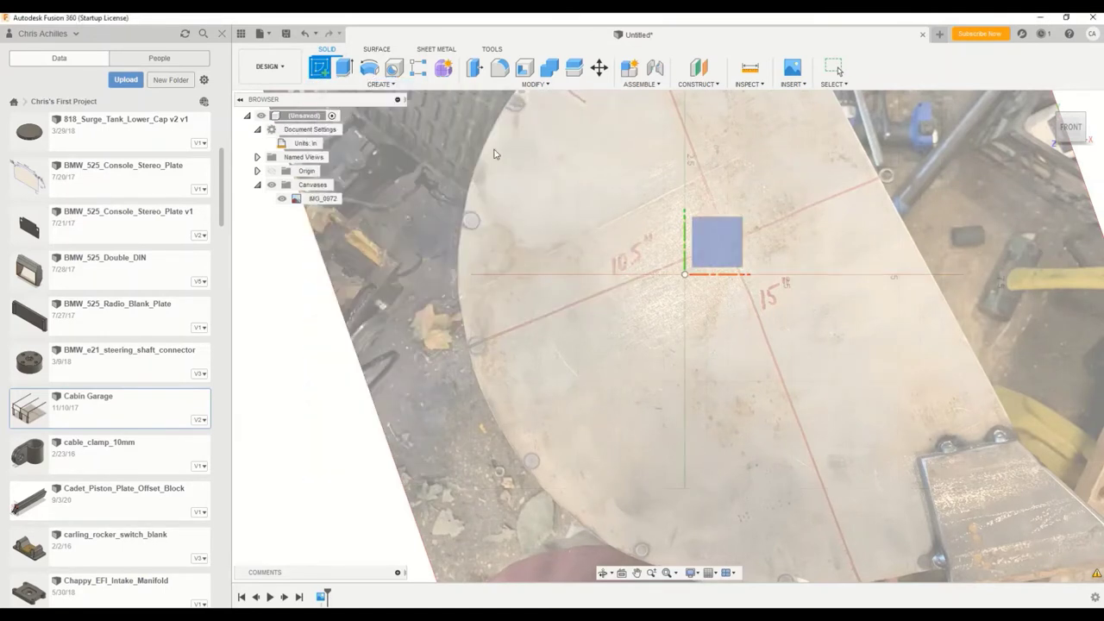
click(730, 247)
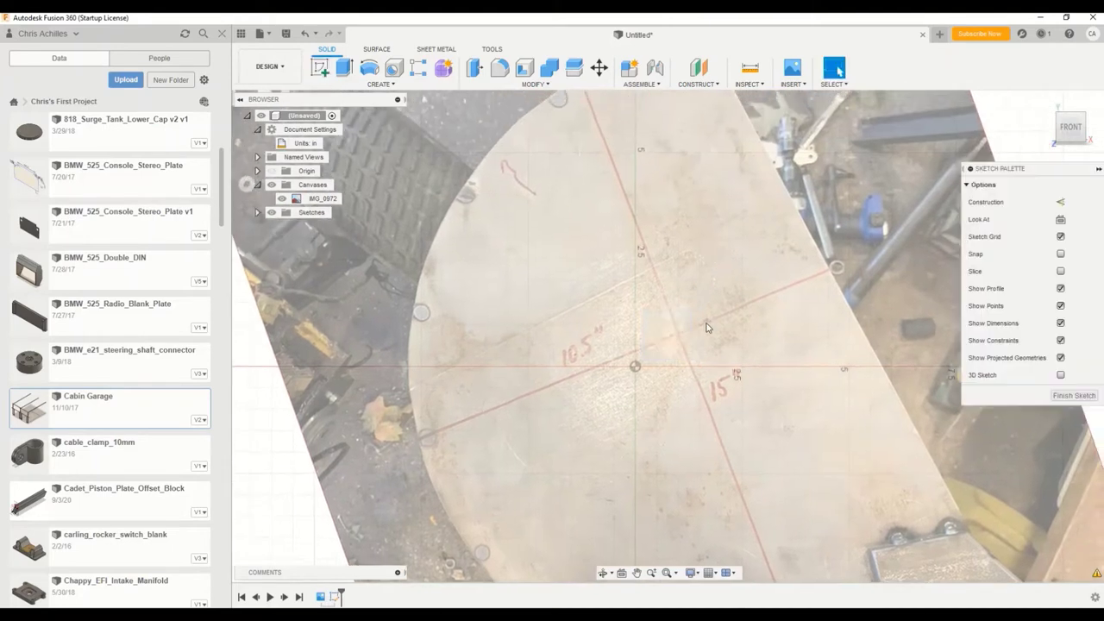
Draw a line about 10.4 in long across the photo's 10.5-inch mark.
click(320, 67)
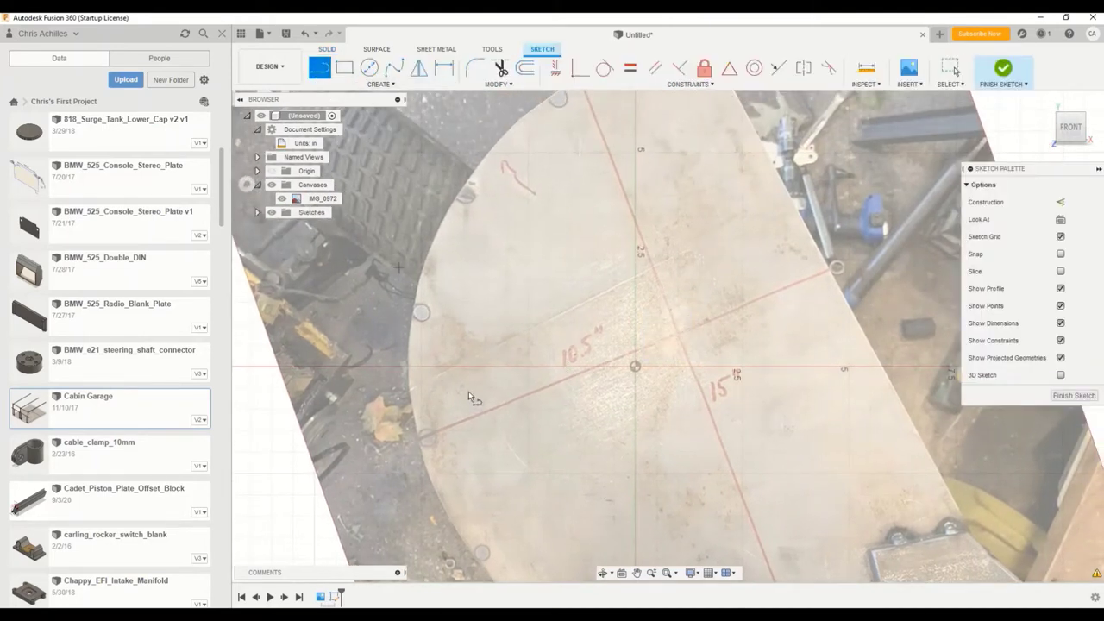
click(417, 438)
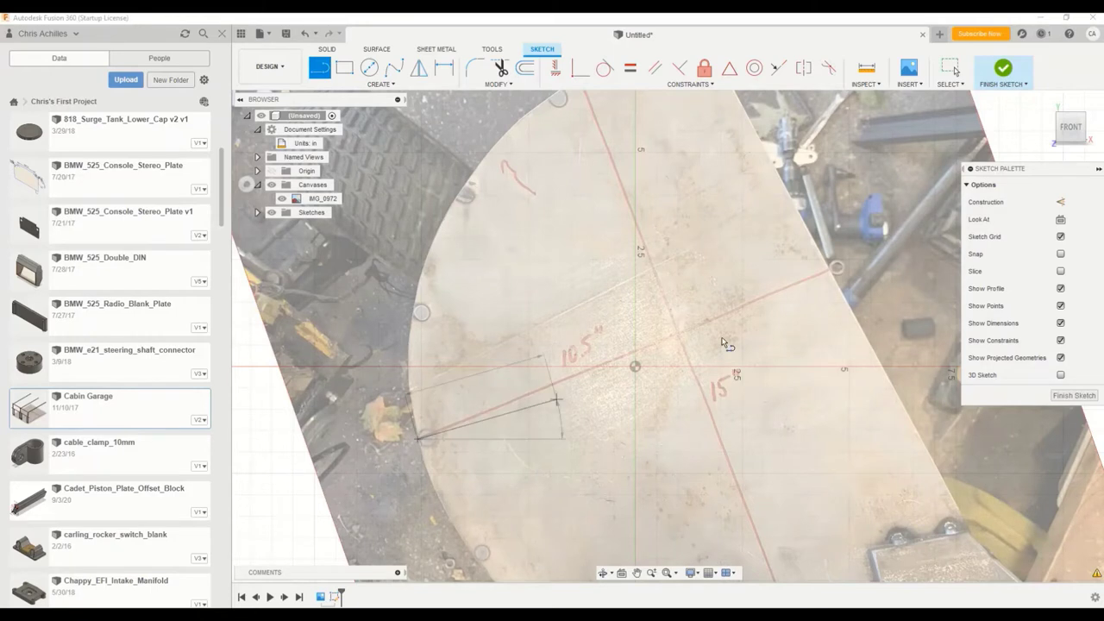
click(832, 272)
key(Escape)
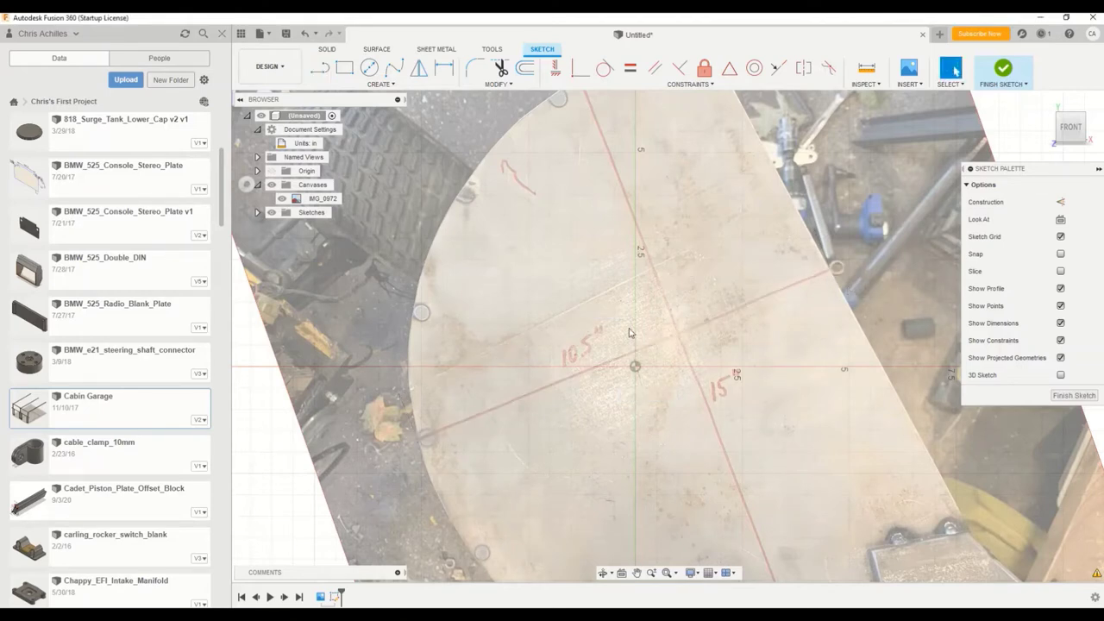
scroll(629, 333, down, 3)
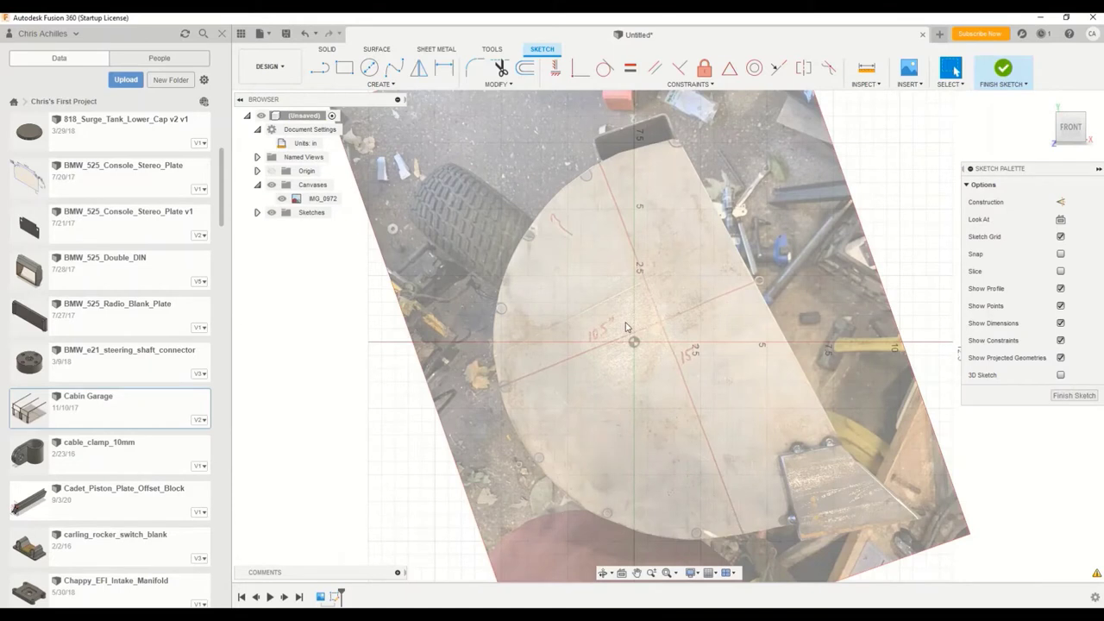
Trace the plate's rounded edge with a three-point circle about 15 in across.
click(381, 85)
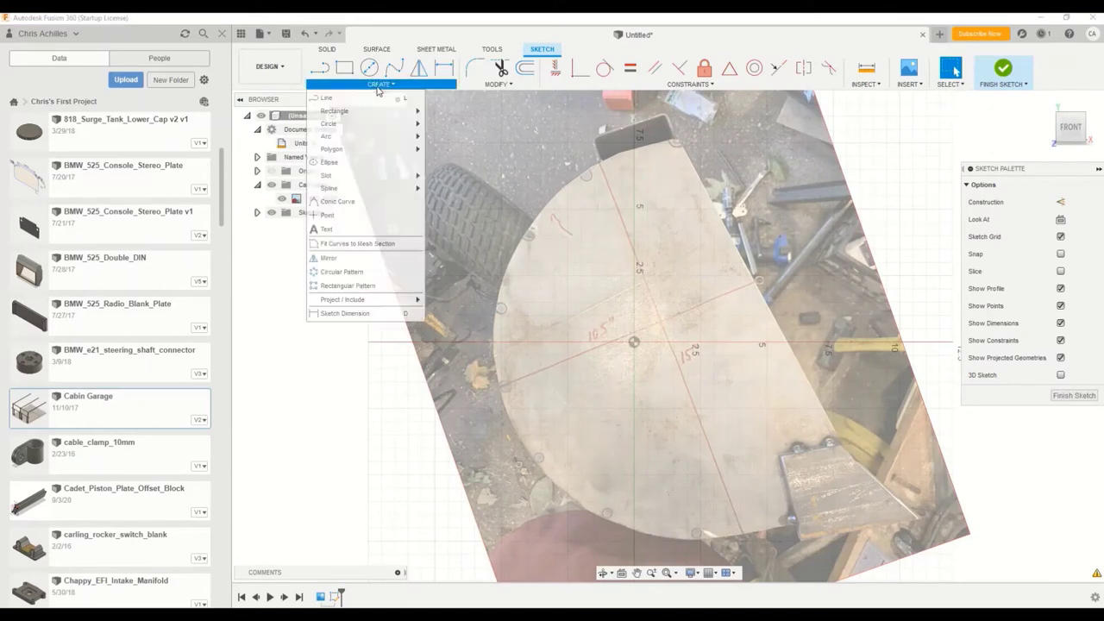
mouse_move(363, 128)
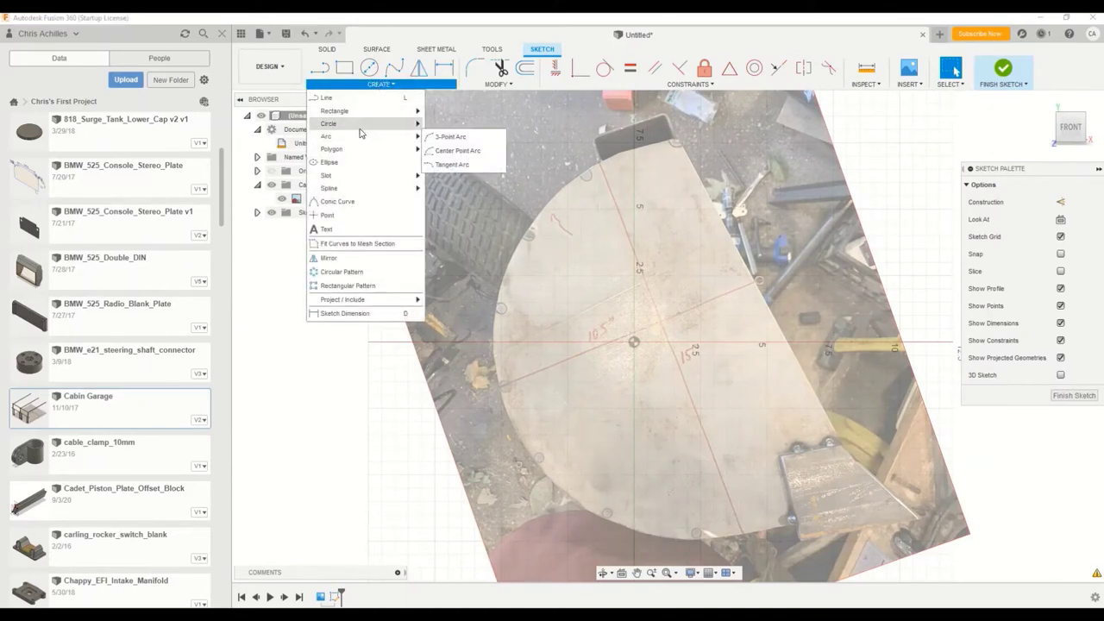
click(452, 151)
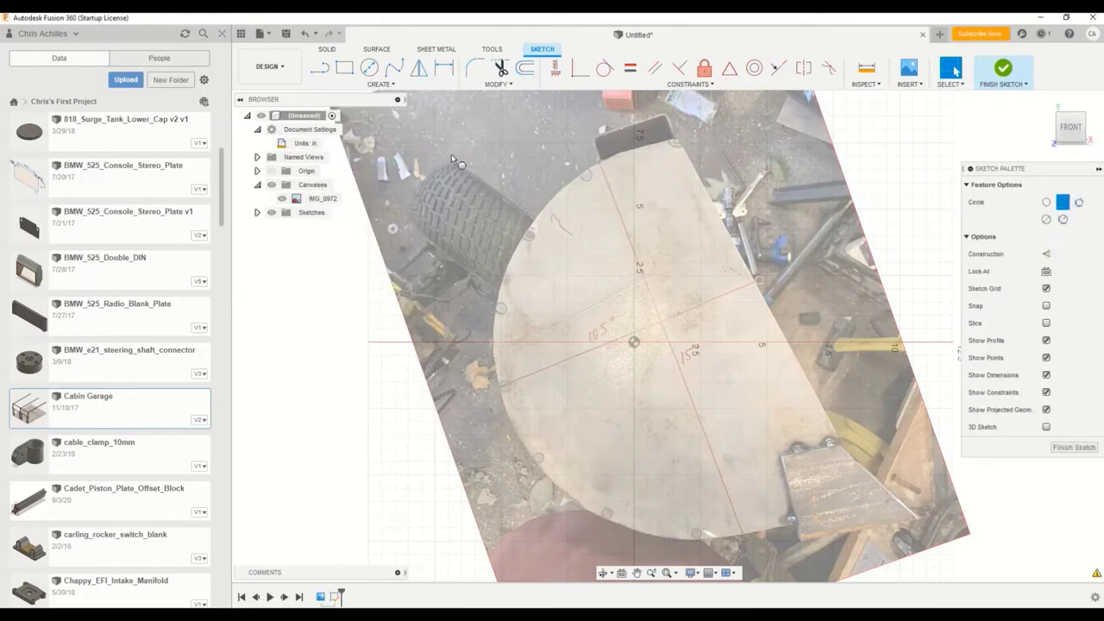
click(565, 185)
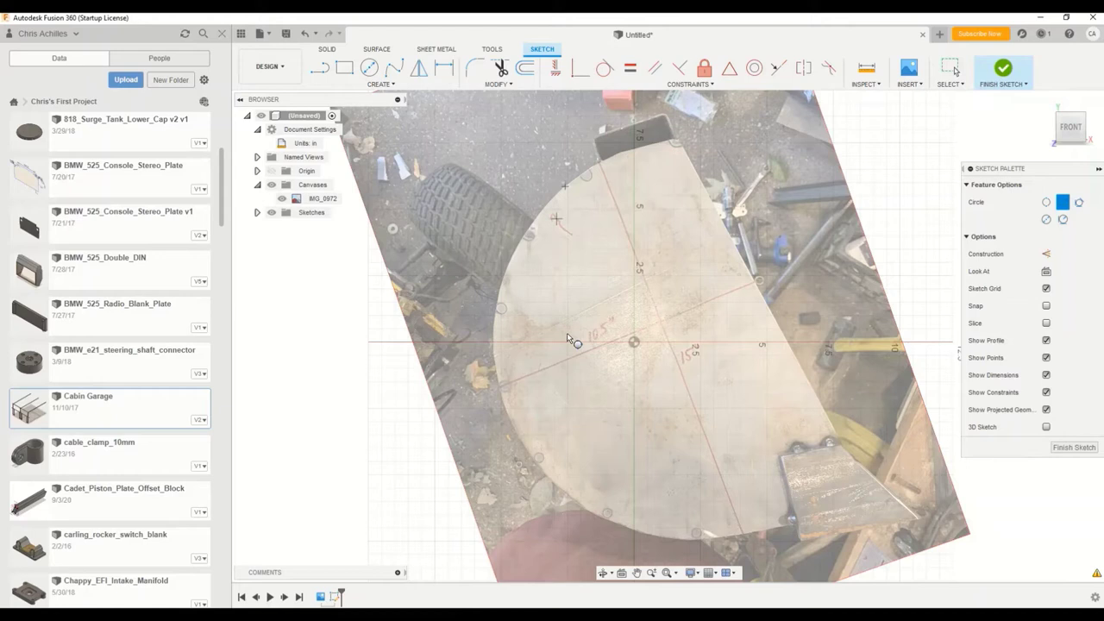
click(649, 536)
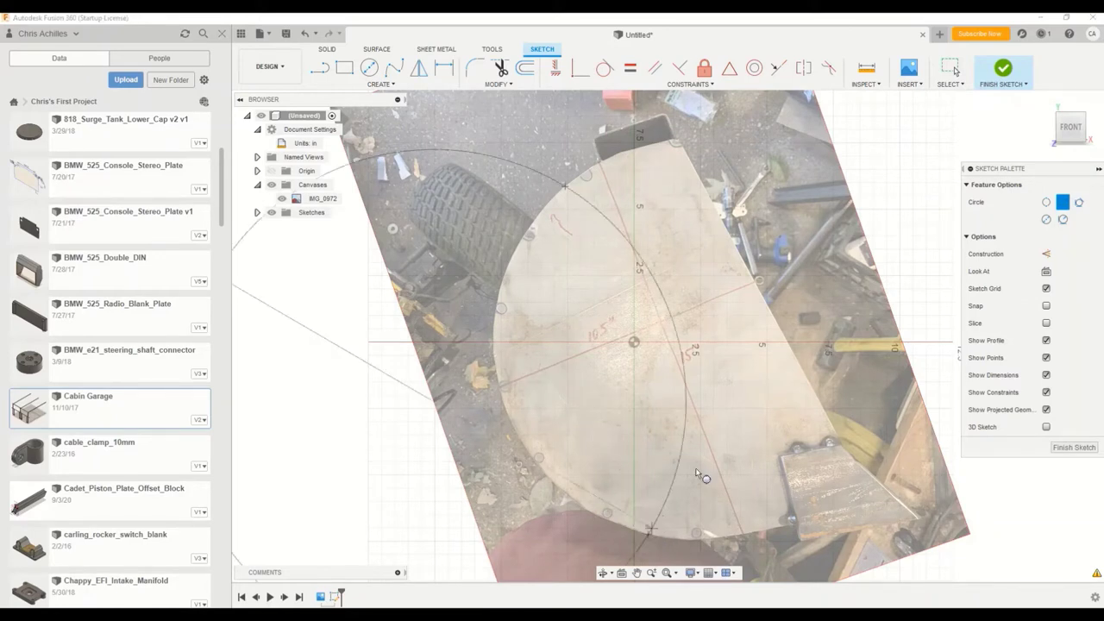
click(891, 313)
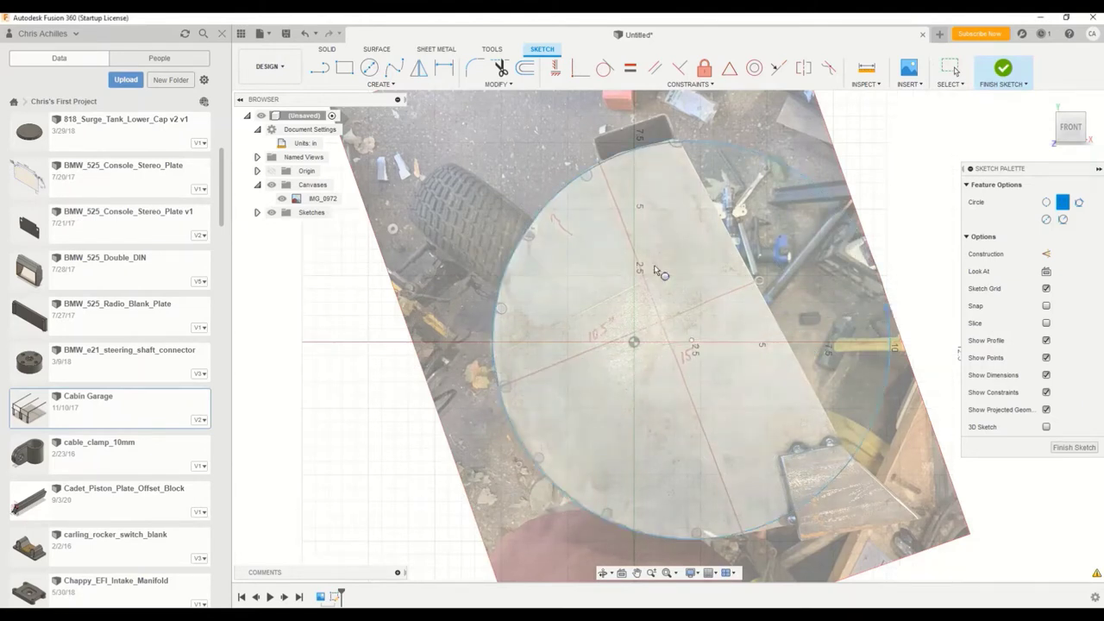
scroll(598, 179, down, 2)
scroll(597, 178, up, 6)
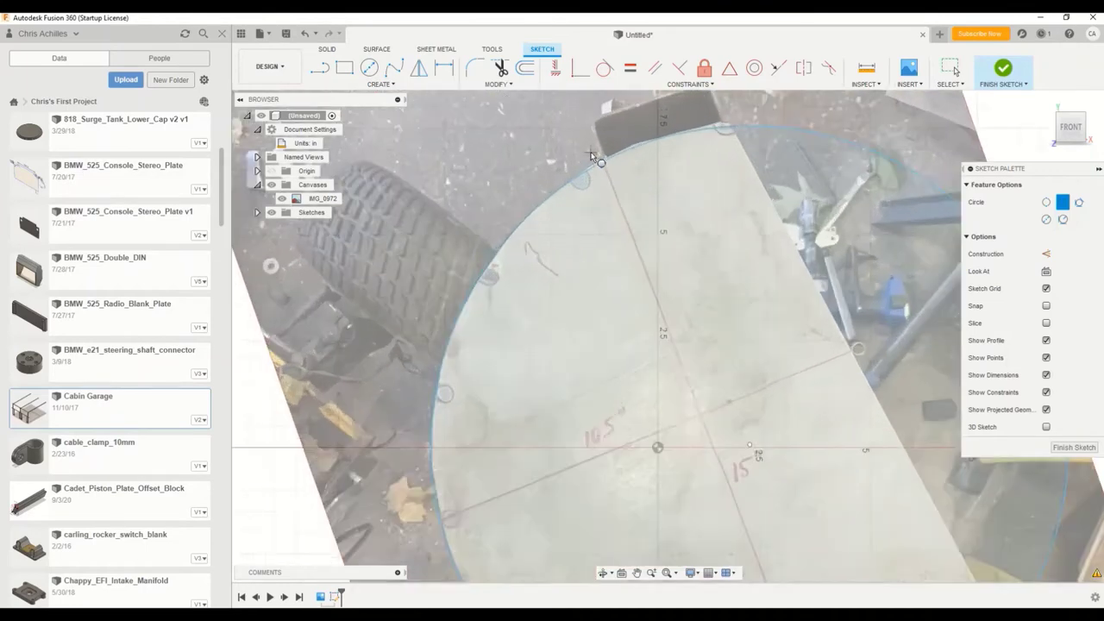
scroll(592, 156, up, 3)
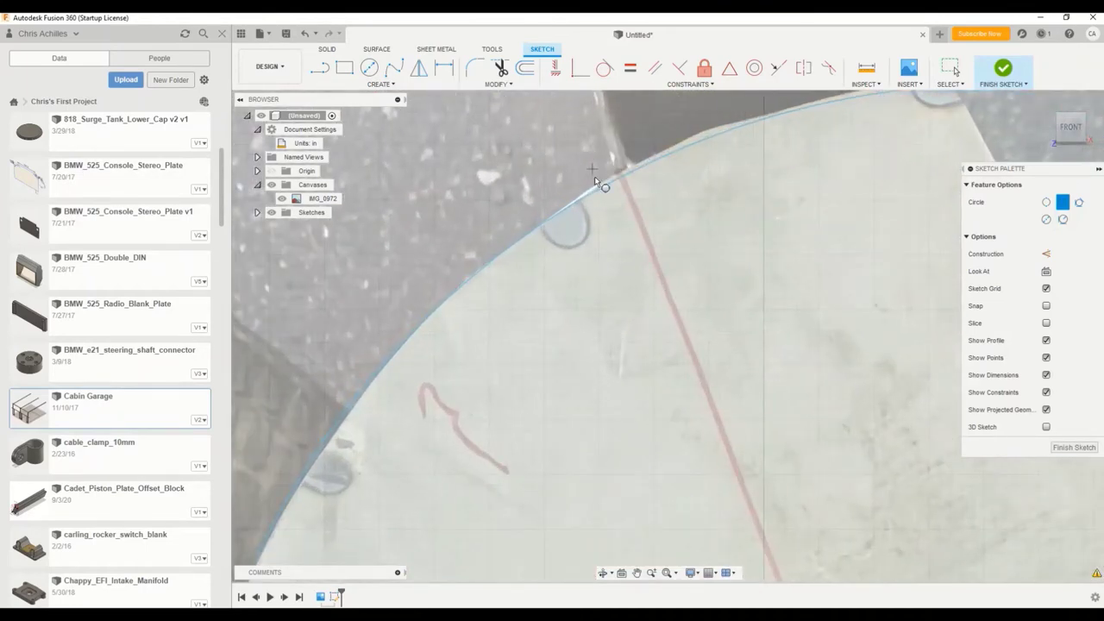
scroll(595, 174, down, 5)
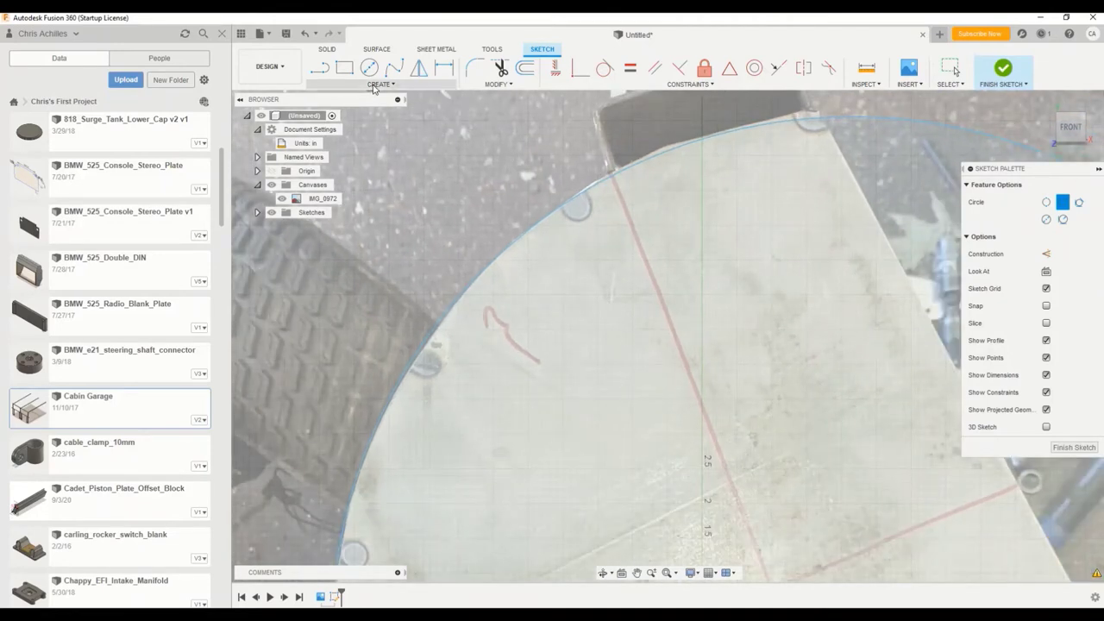
Start a line at the top of the circle edge, then cancel it.
click(373, 86)
click(355, 102)
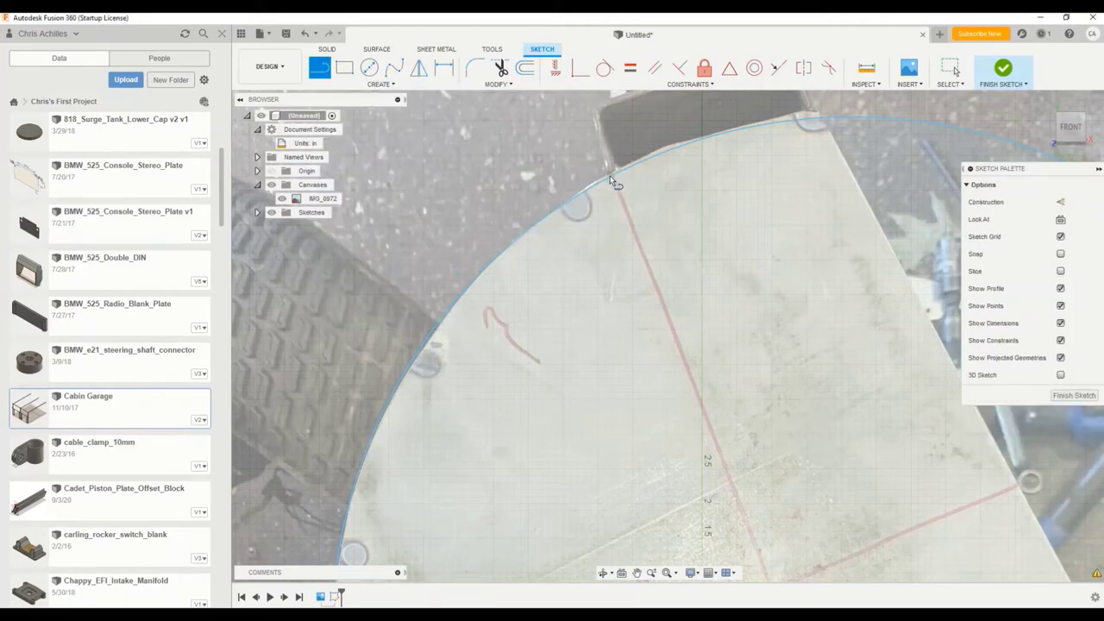
click(592, 116)
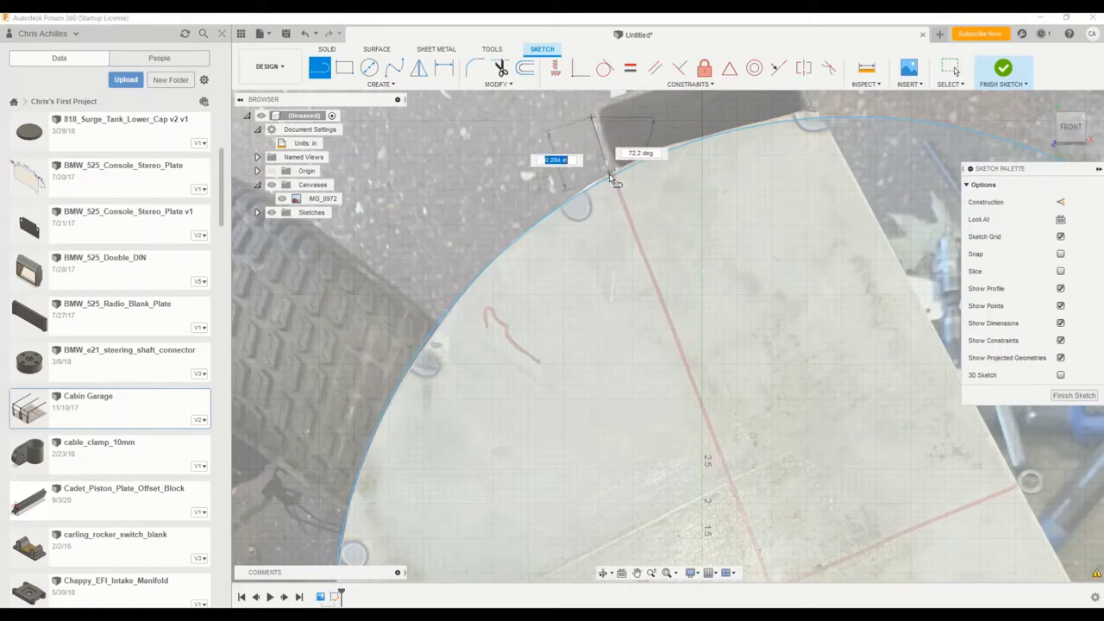
key(Escape)
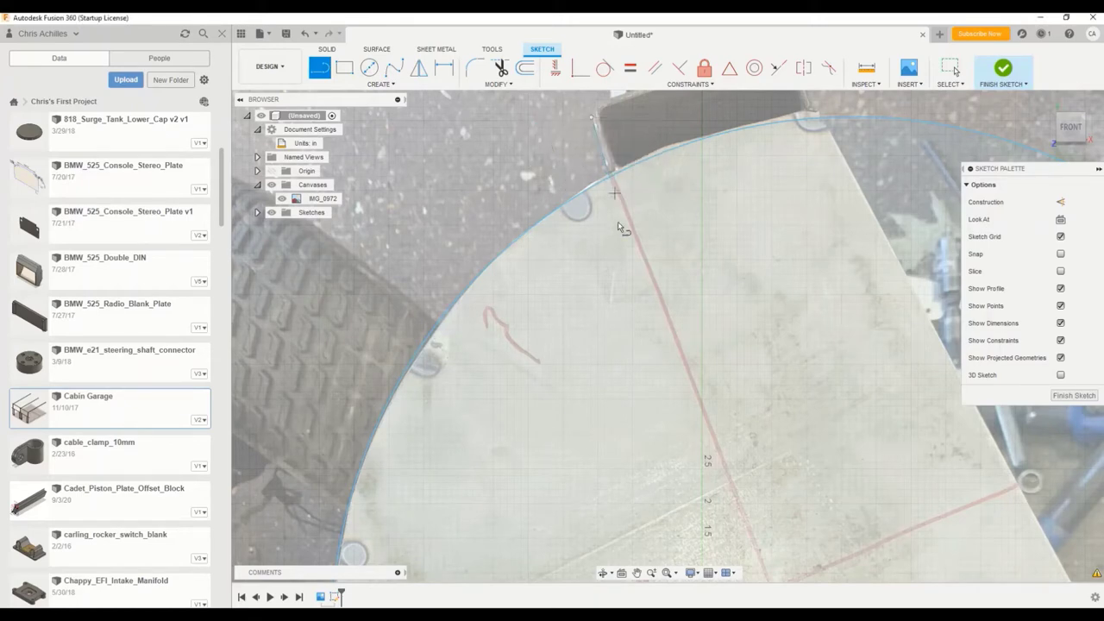
Start a line at the plate's lower corner by the bolt and discard the stray angled preview.
scroll(615, 219, down, 3)
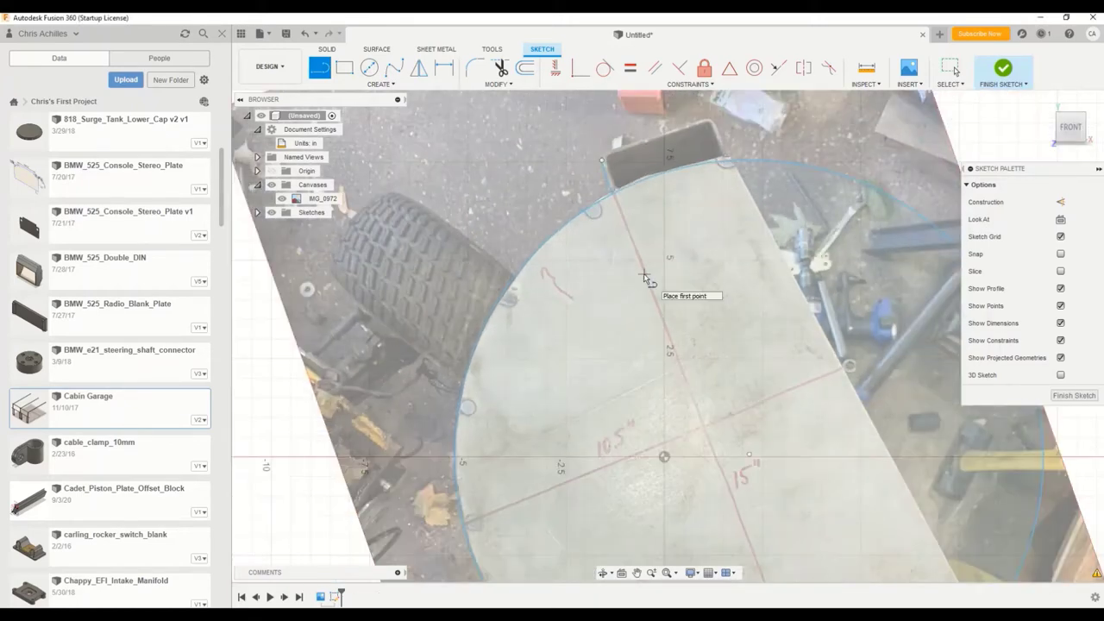
scroll(643, 281, down, 2)
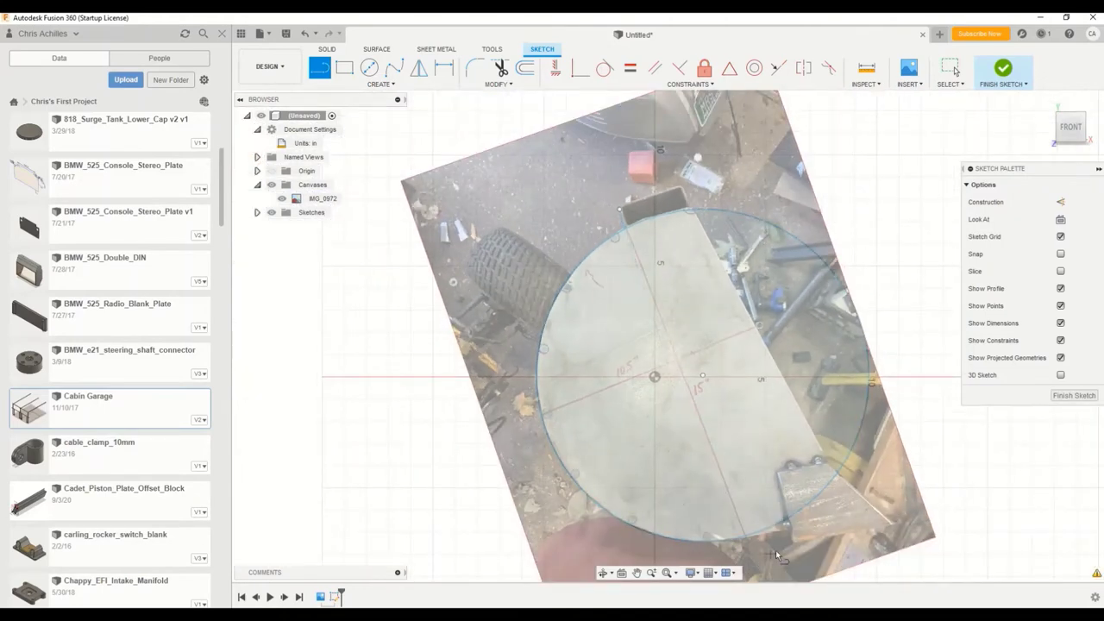
scroll(749, 535, down, 1)
scroll(755, 542, up, 3)
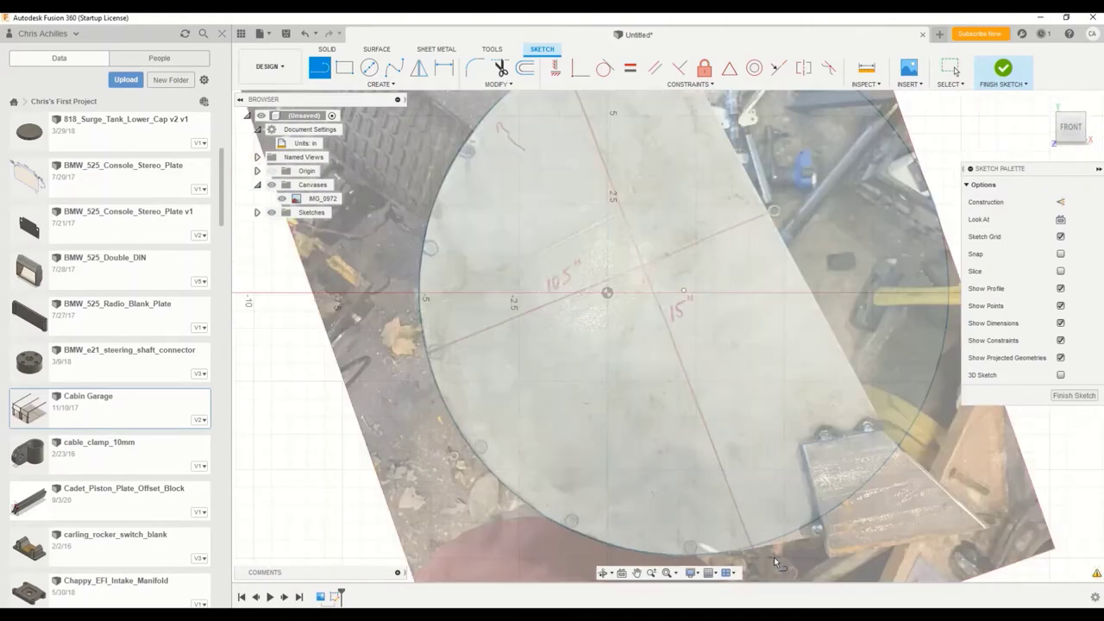
scroll(671, 492, down, 2)
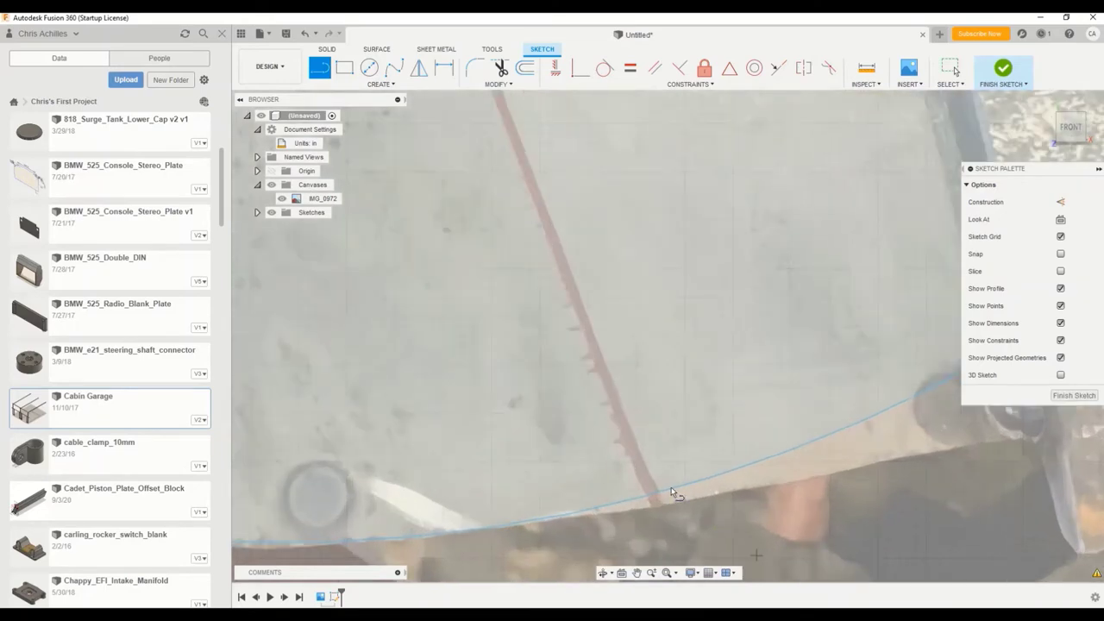
scroll(671, 492, up, 3)
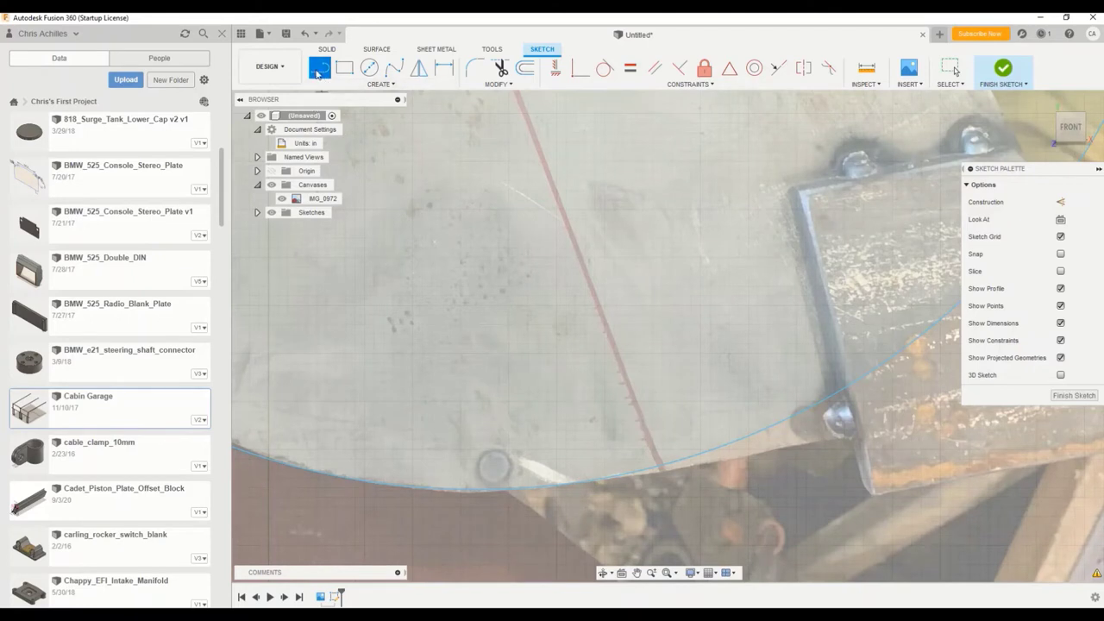
click(851, 437)
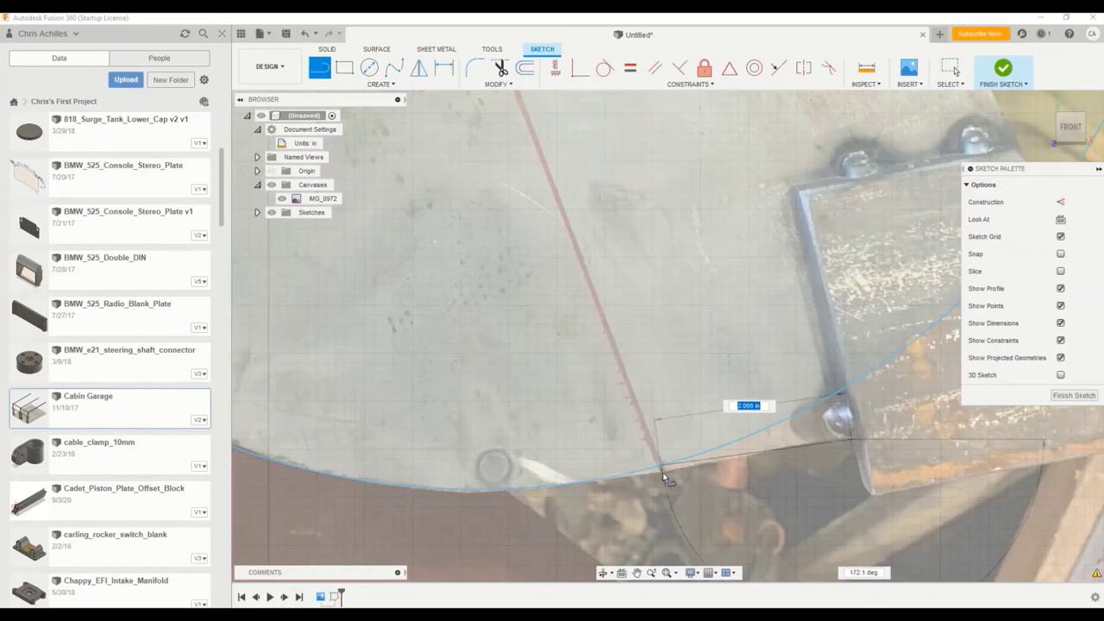
scroll(661, 478, down, 1)
scroll(659, 477, up, 5)
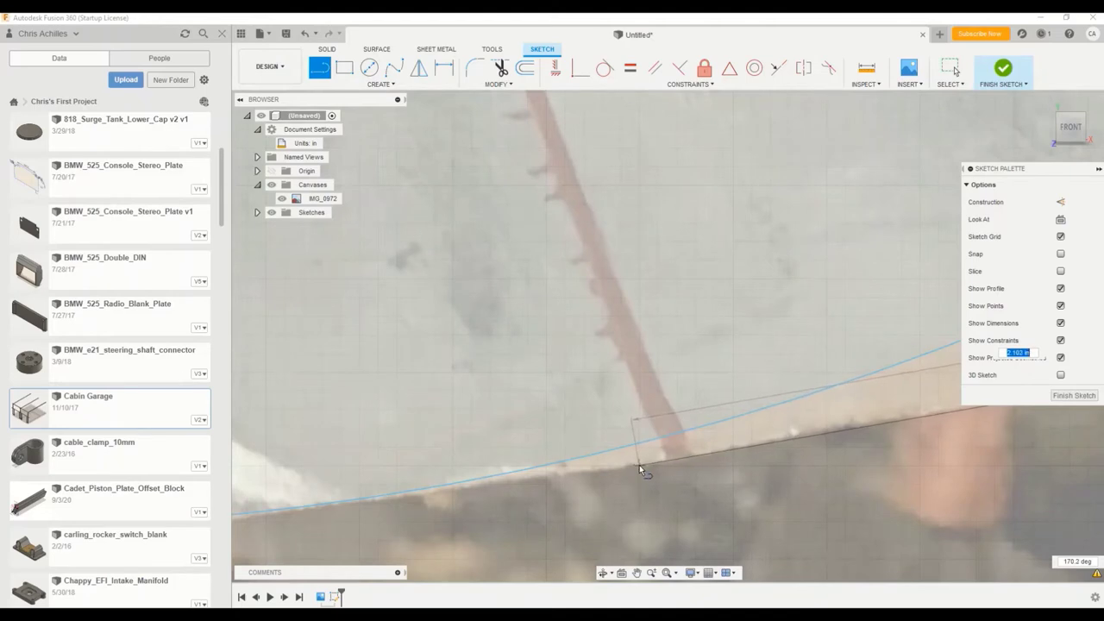
key(Escape)
Draw a 0.375 in line down from where the red line meets the curve.
click(645, 404)
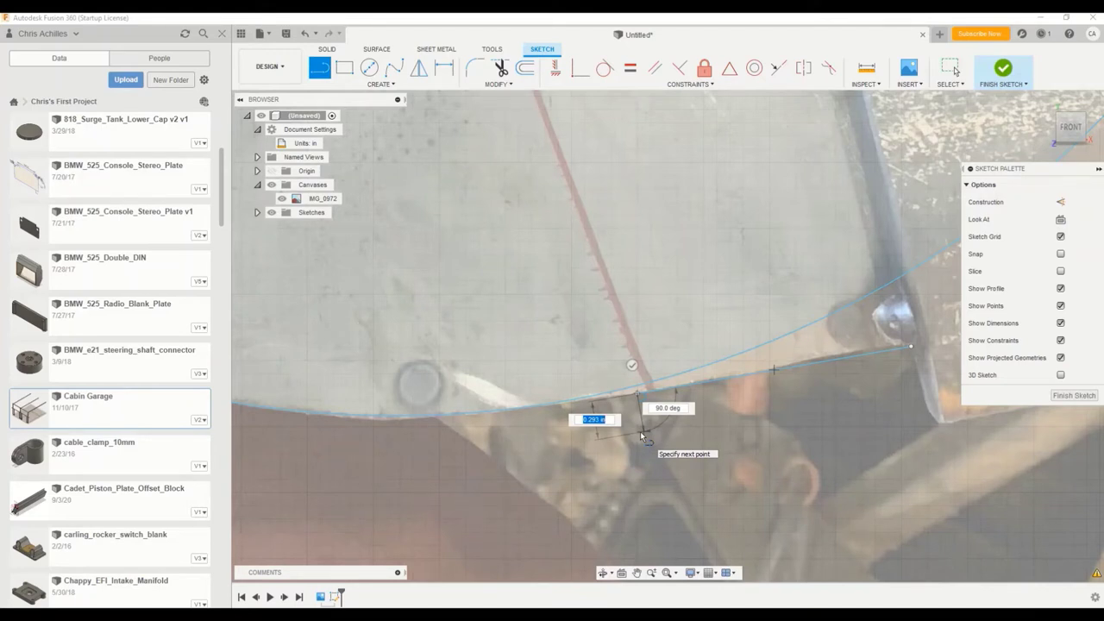
text(.375)
key(Tab)
key(Return)
key(Escape)
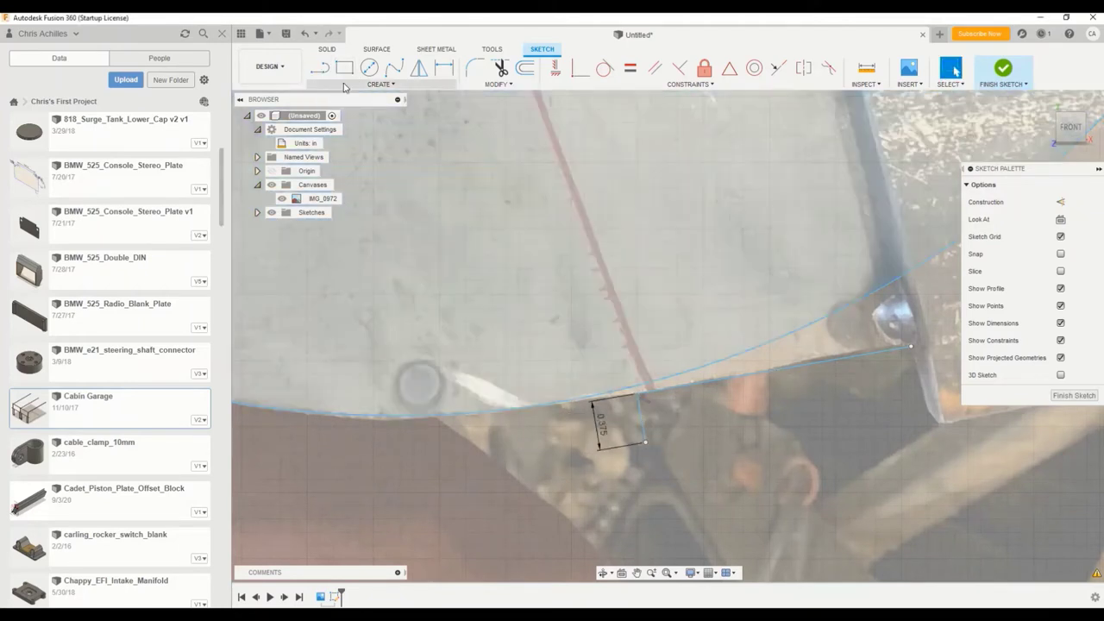
Reselect the Line tool and swing a tangent arc from the line's end.
click(340, 86)
click(340, 100)
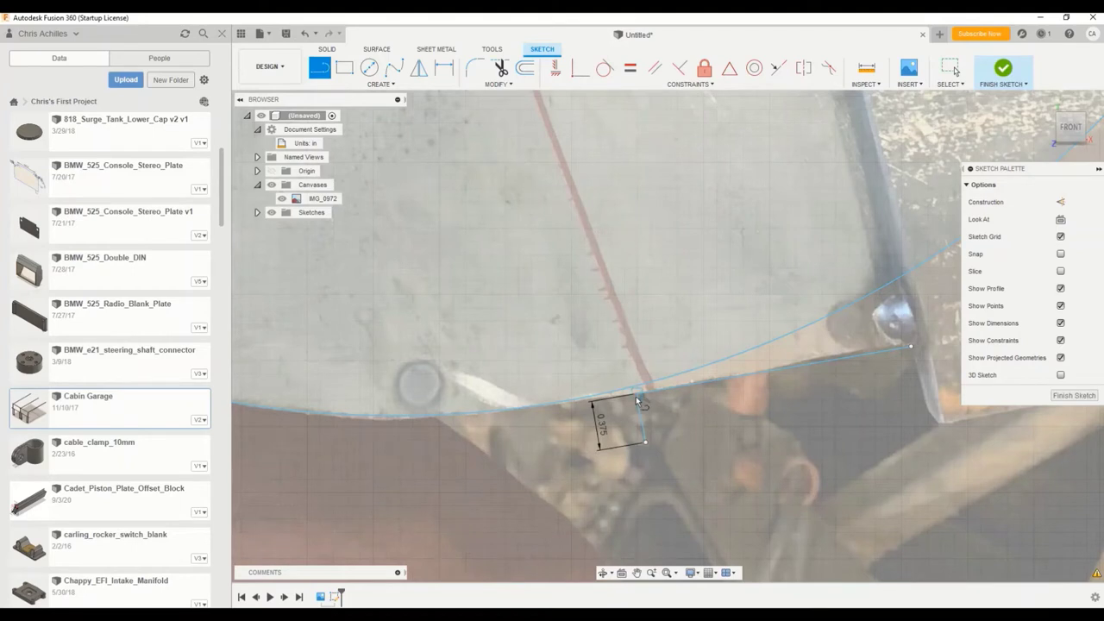
drag(638, 401, 515, 419)
Bring the sketch circle and marked dimensions into view and choose the 3-Point Arc tool.
scroll(420, 231, down, 2)
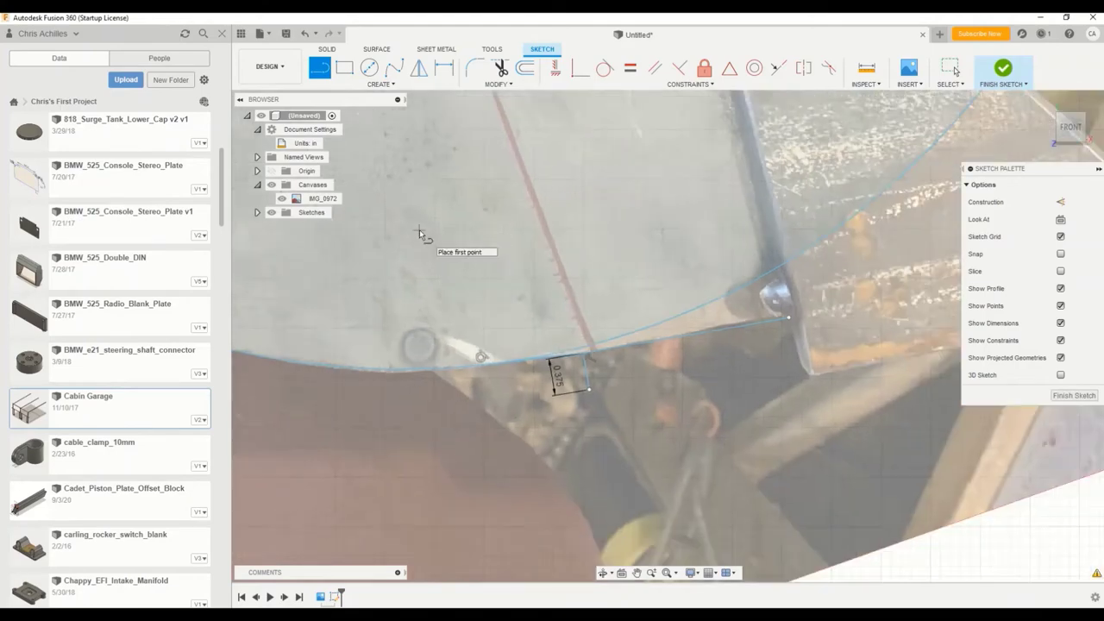
scroll(419, 230, down, 1)
scroll(375, 164, down, 2)
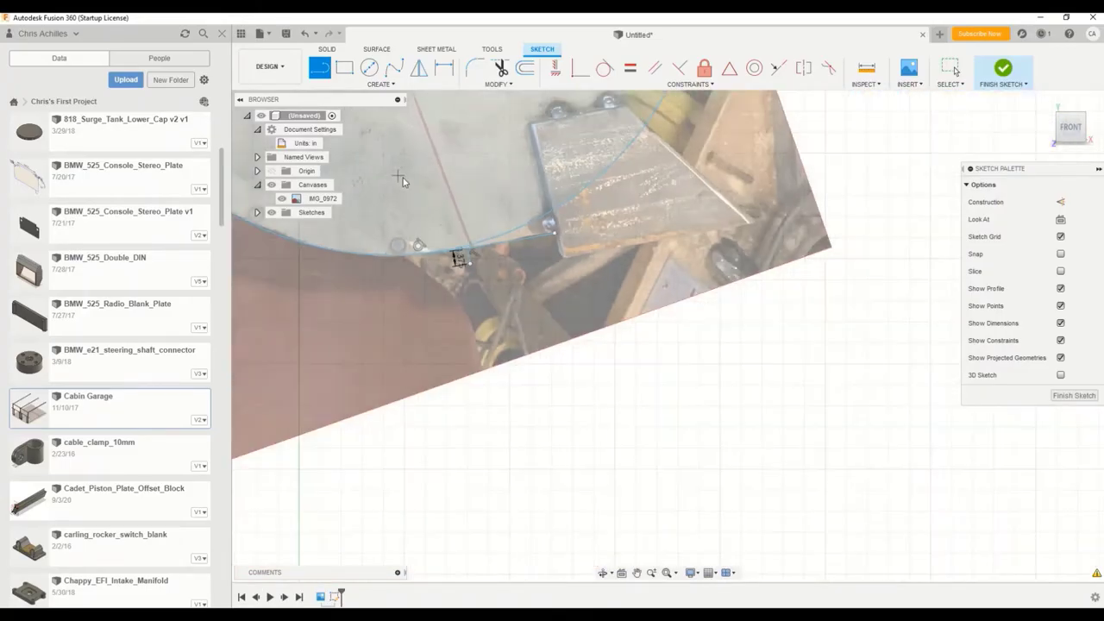
scroll(407, 160, up, 1)
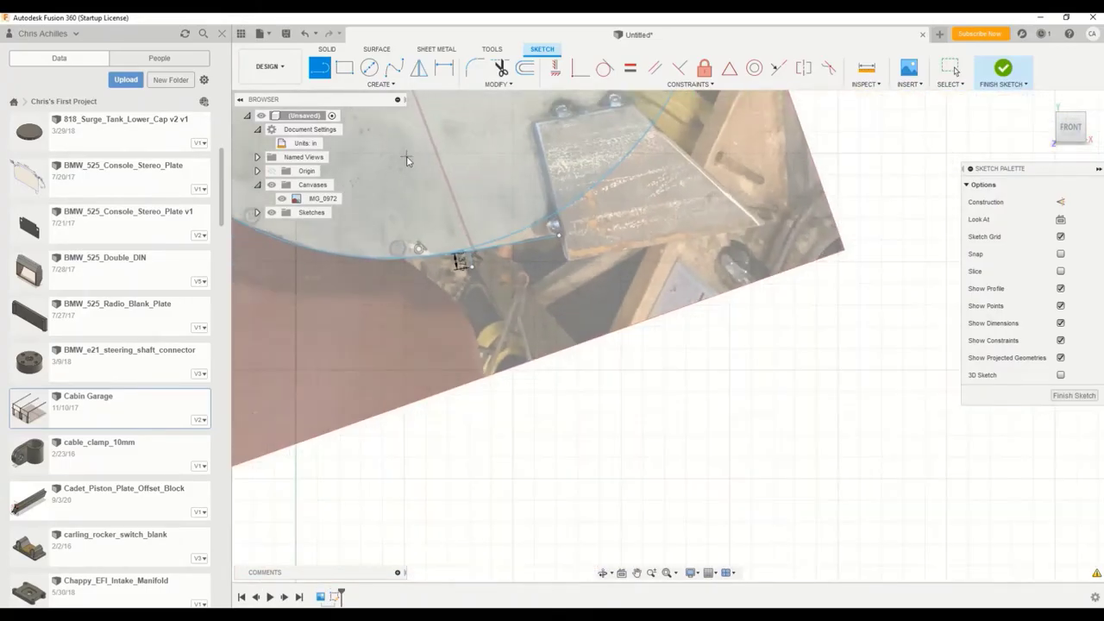
click(637, 573)
mouse_move(462, 259)
mouse_down()
mouse_move(543, 298)
mouse_move(511, 237)
mouse_move(516, 211)
mouse_move(536, 389)
mouse_up()
scroll(533, 328, down, 1)
scroll(530, 270, up, 4)
scroll(530, 270, up, 3)
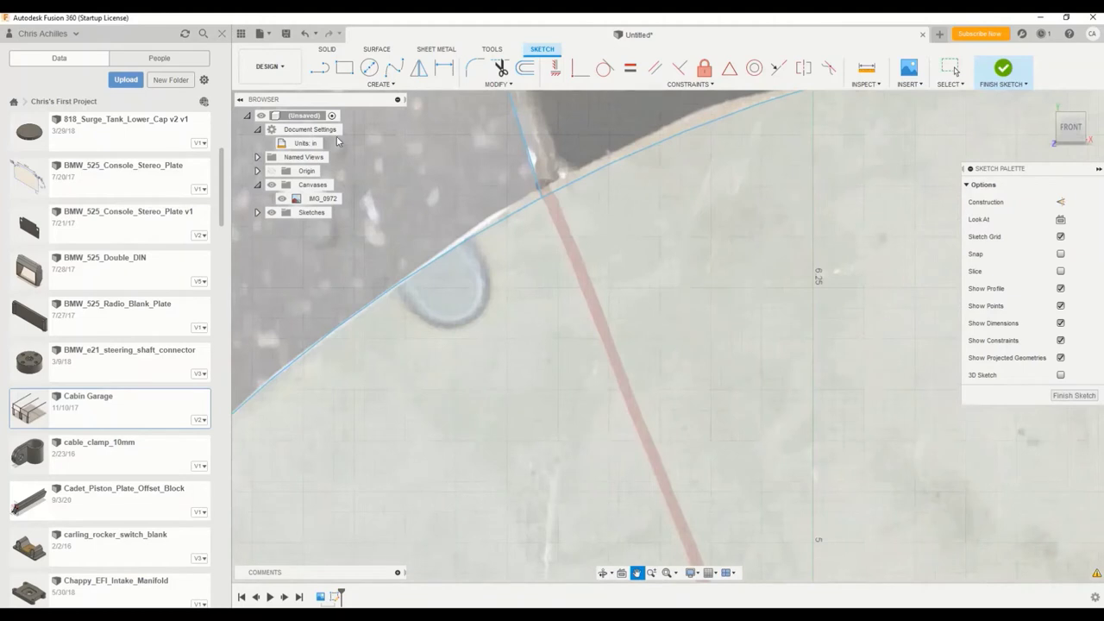
click(358, 85)
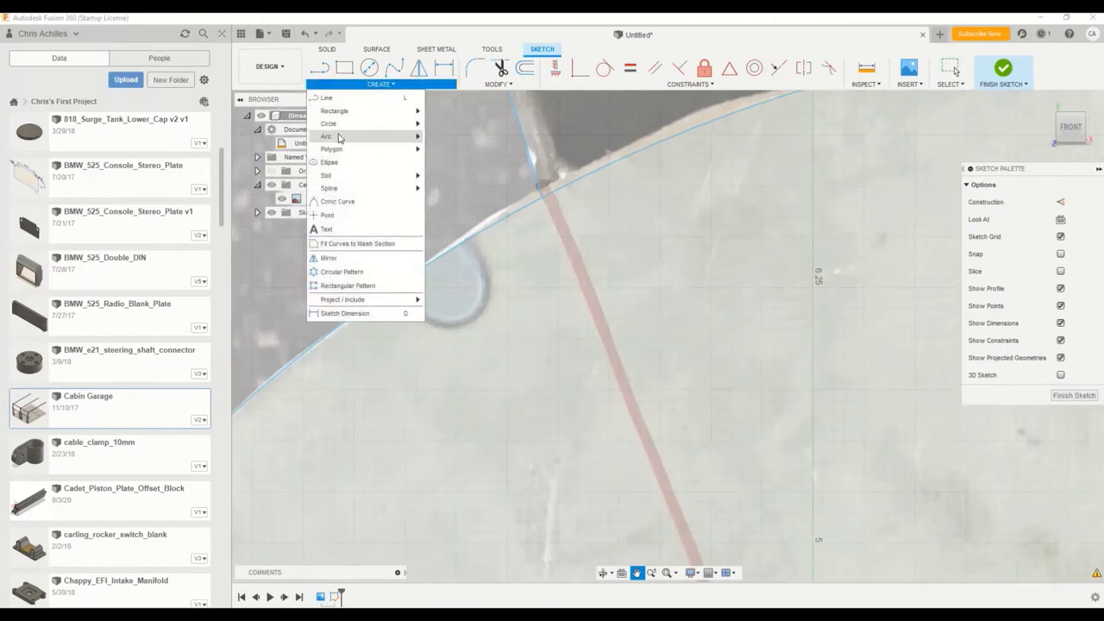
click(432, 136)
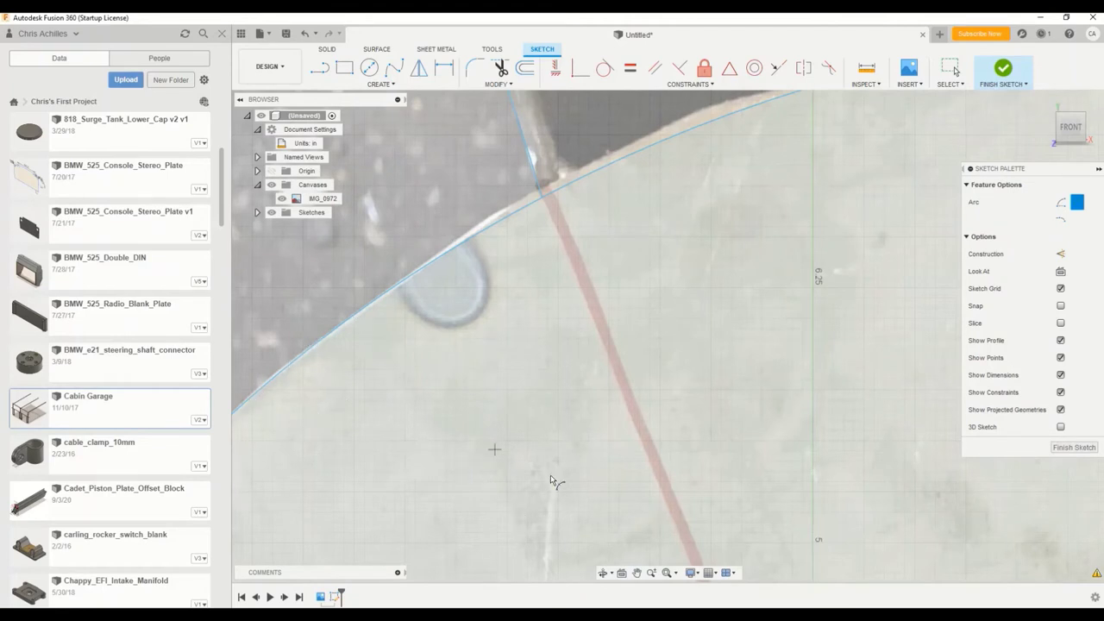
Trace a three-point arc along the plate's curved edge to the red line crossing.
click(637, 573)
drag(566, 427, 686, 446)
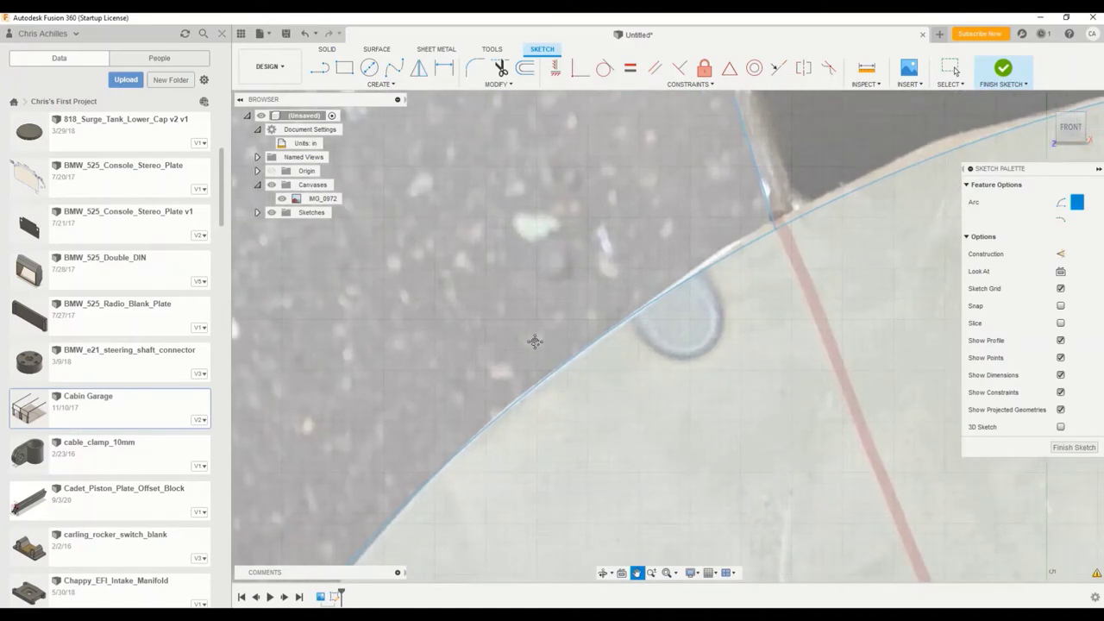
key(Escape)
click(461, 449)
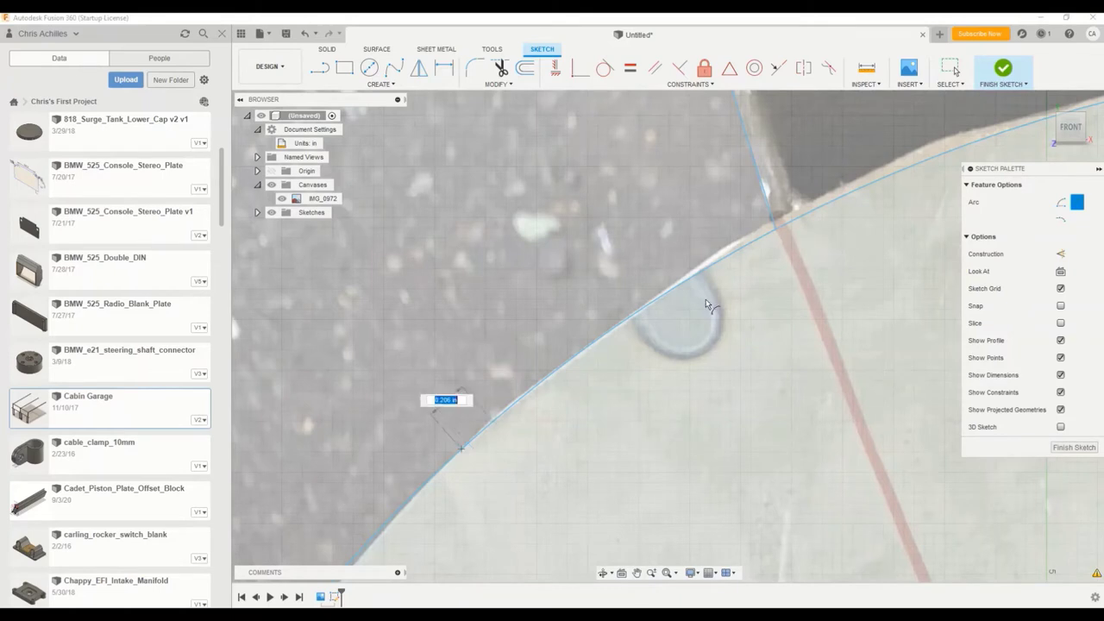
click(774, 223)
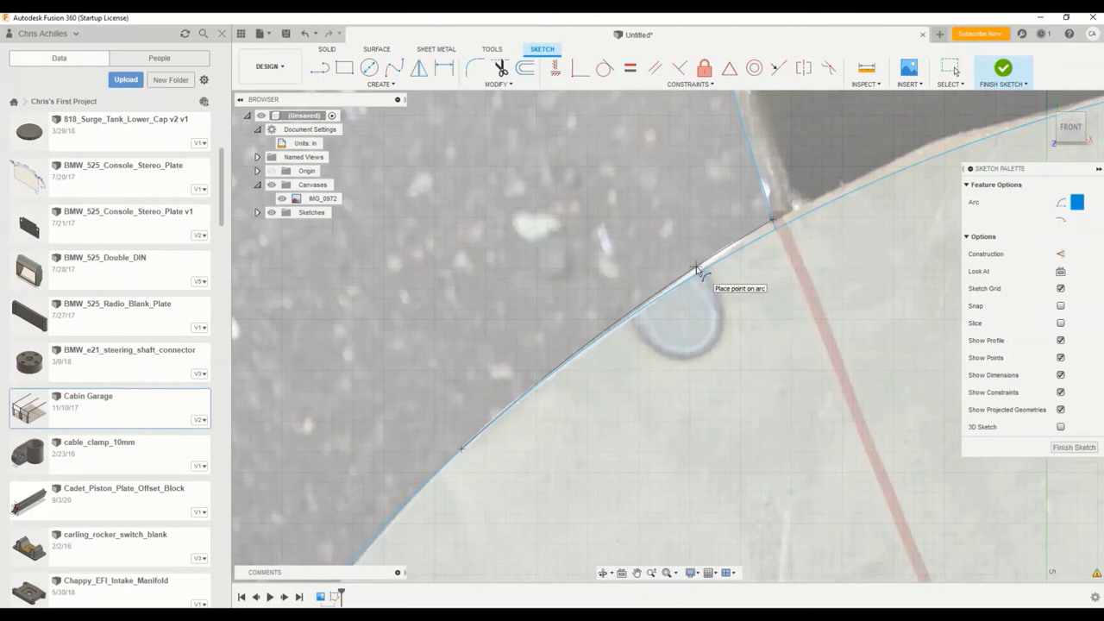
click(697, 266)
scroll(786, 283, down, 3)
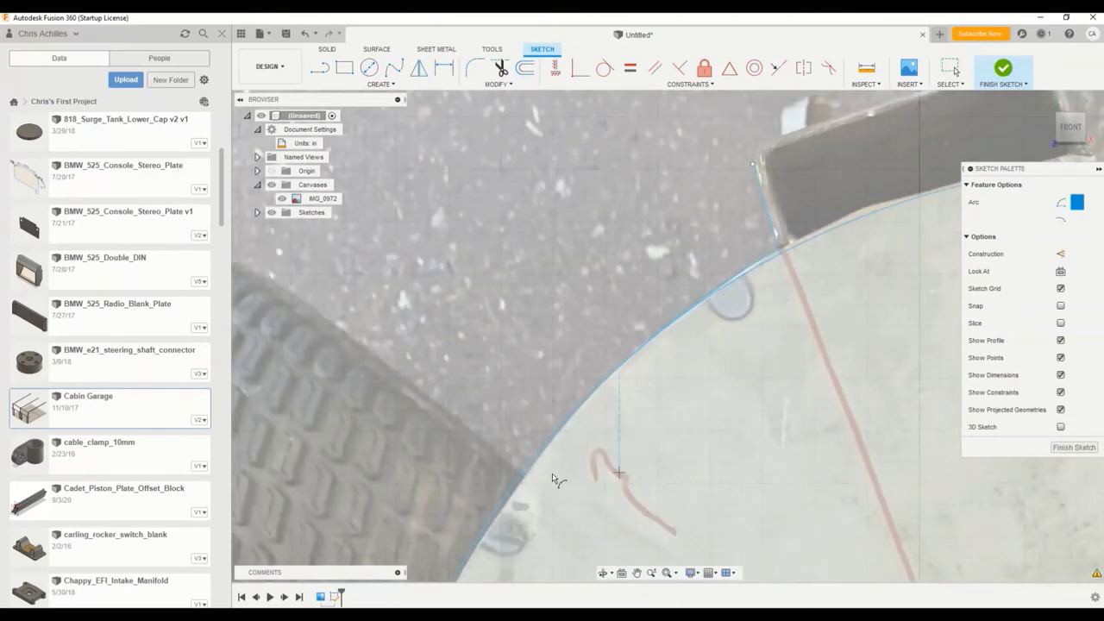
Add a second three-point arc further along the edge to close the outline.
click(636, 573)
drag(540, 452, 545, 296)
drag(543, 397, 544, 294)
drag(543, 345, 552, 161)
drag(518, 448, 512, 386)
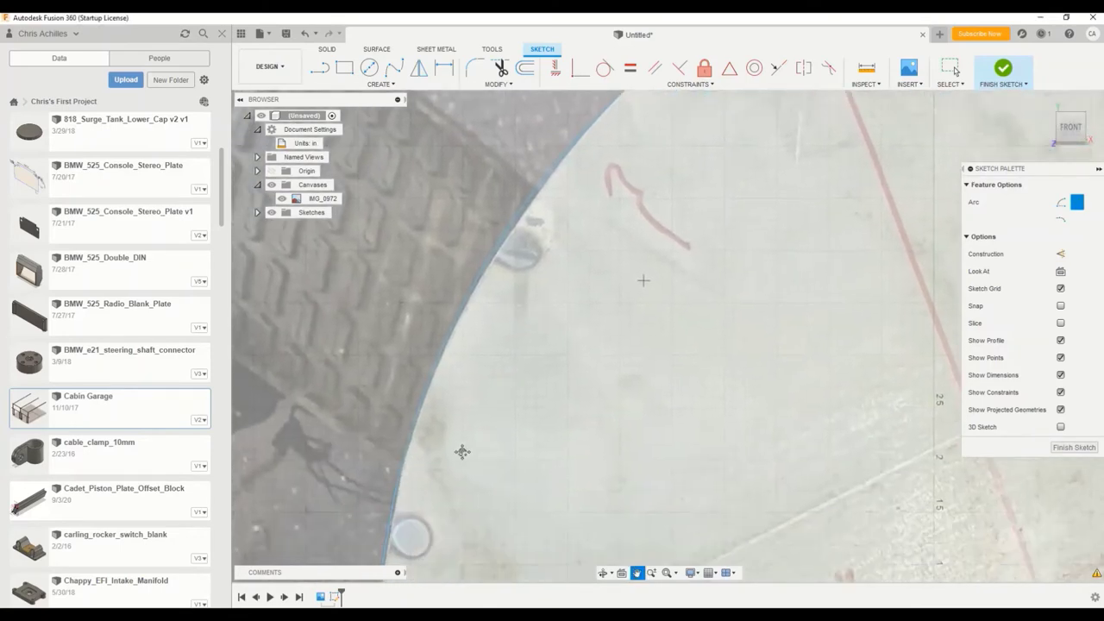
drag(462, 452, 644, 209)
key(Escape)
click(544, 431)
click(630, 233)
click(640, 308)
key(Escape)
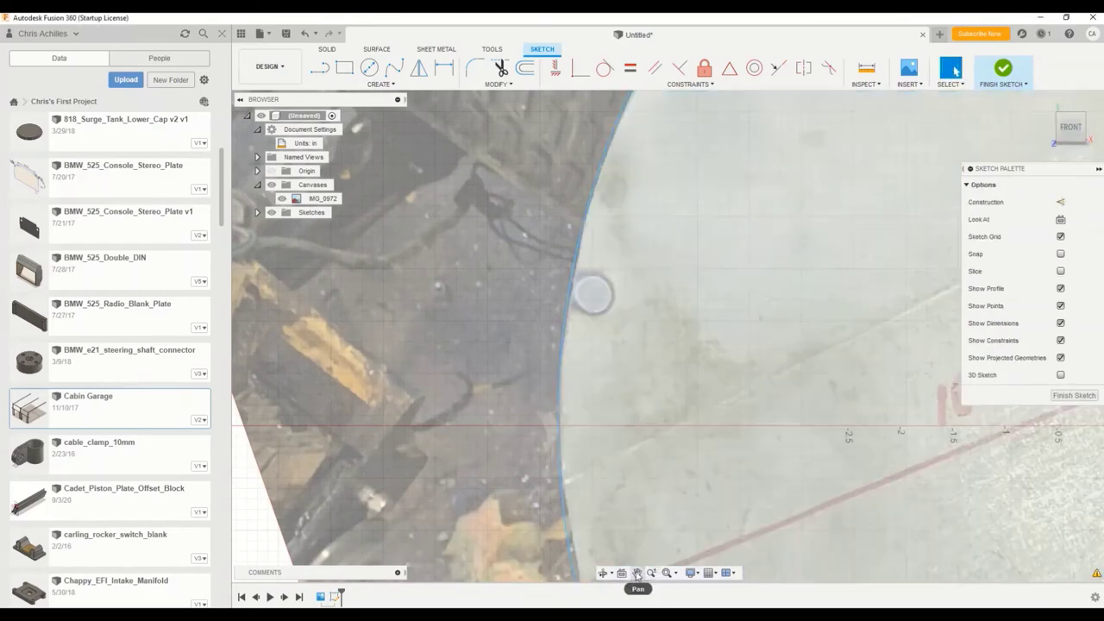
Pan and zoom so the whole traced circle is in view.
click(636, 573)
drag(615, 478, 613, 262)
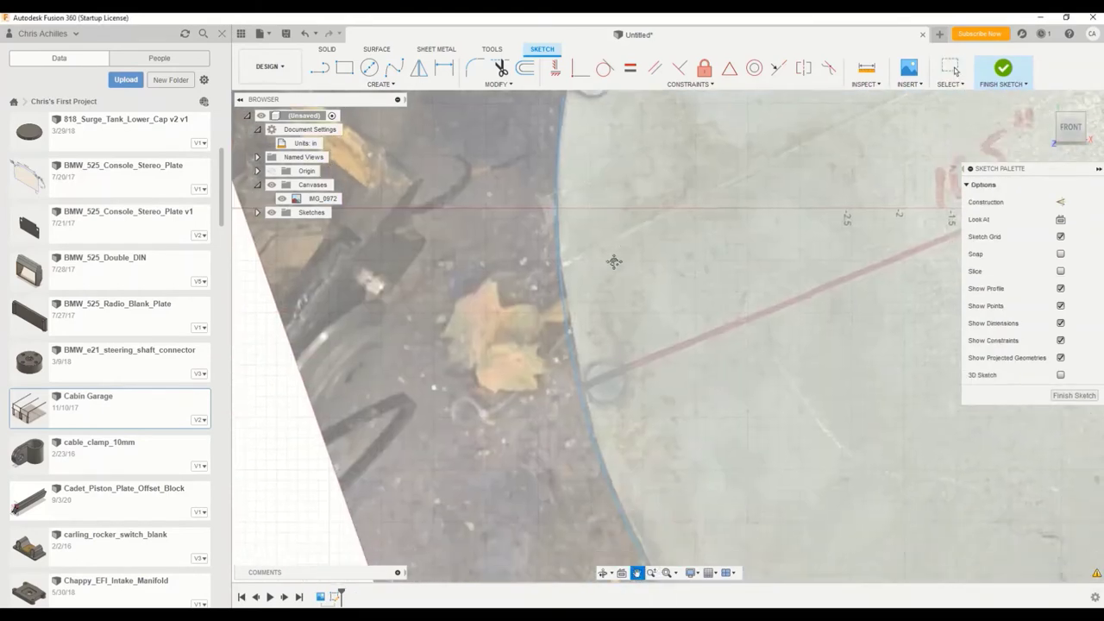
drag(685, 518, 611, 363)
scroll(580, 466, down, 4)
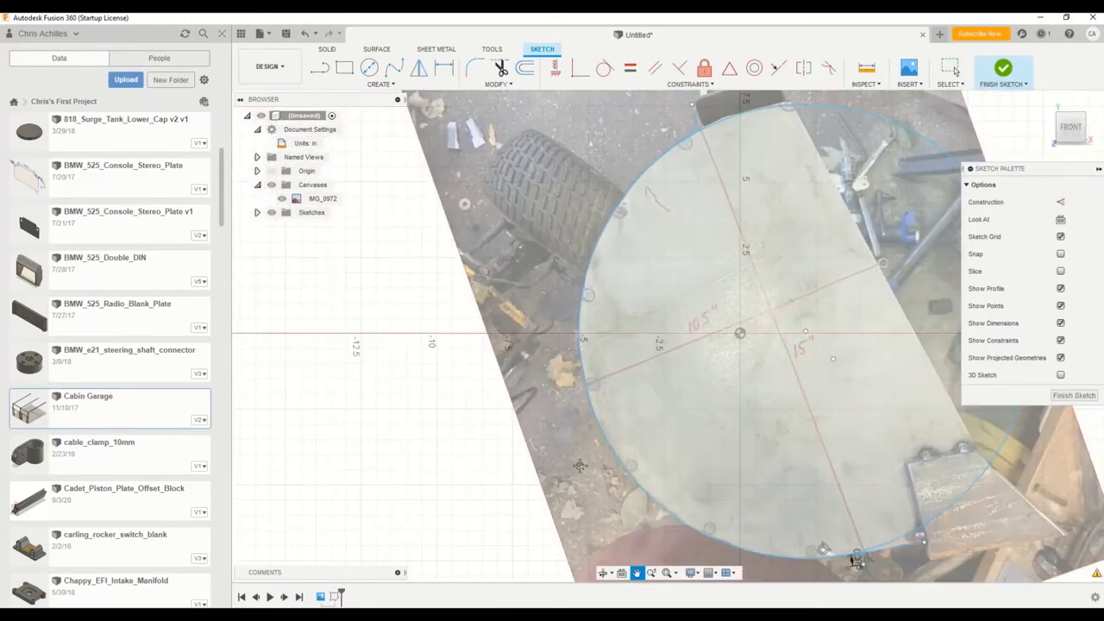
drag(578, 485, 534, 349)
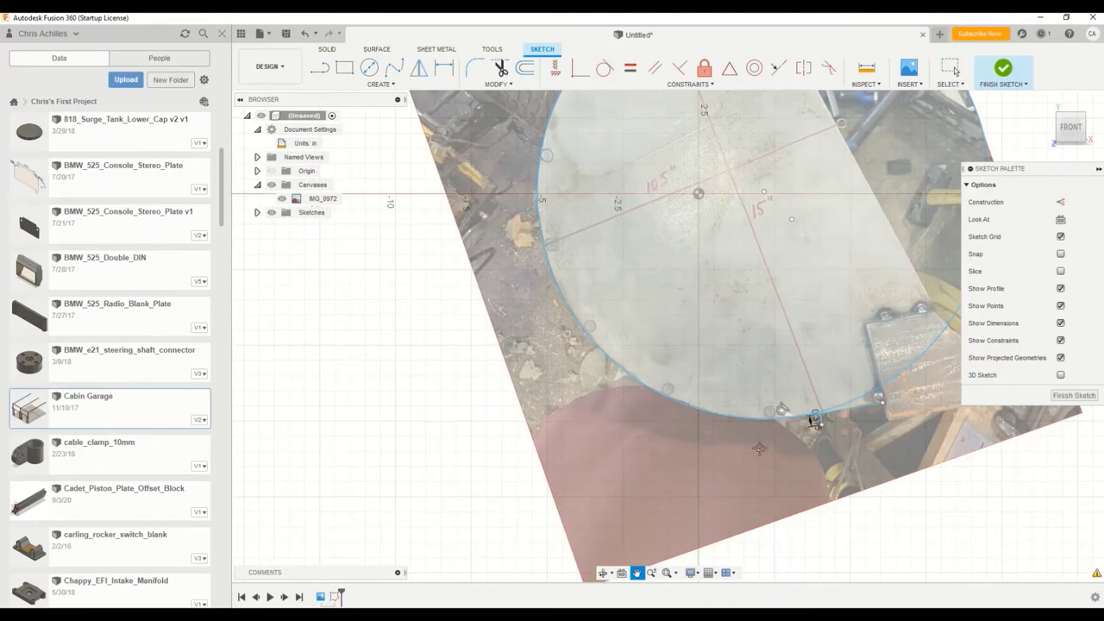
scroll(752, 441, up, 5)
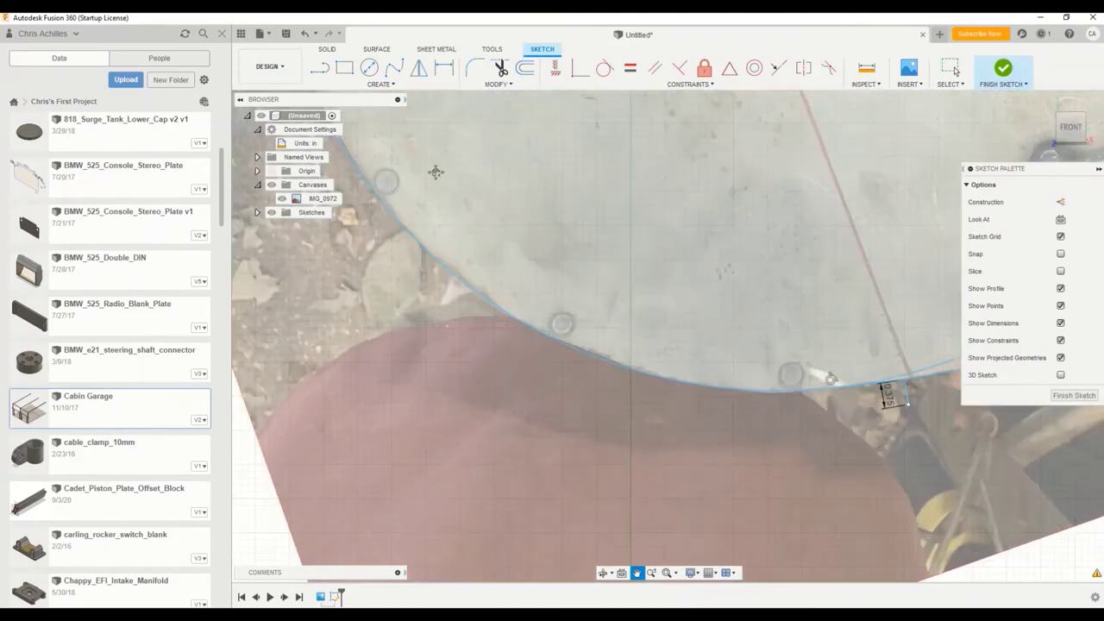
Draw a horizontal line about 15 in long leftward from the circle's bottom.
click(318, 70)
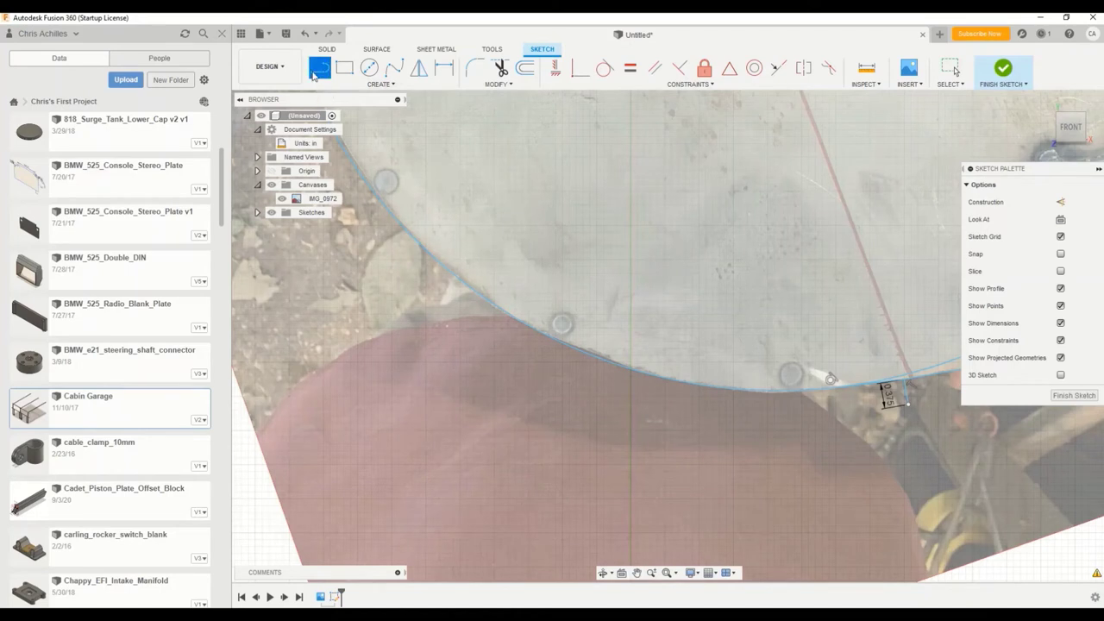
click(776, 391)
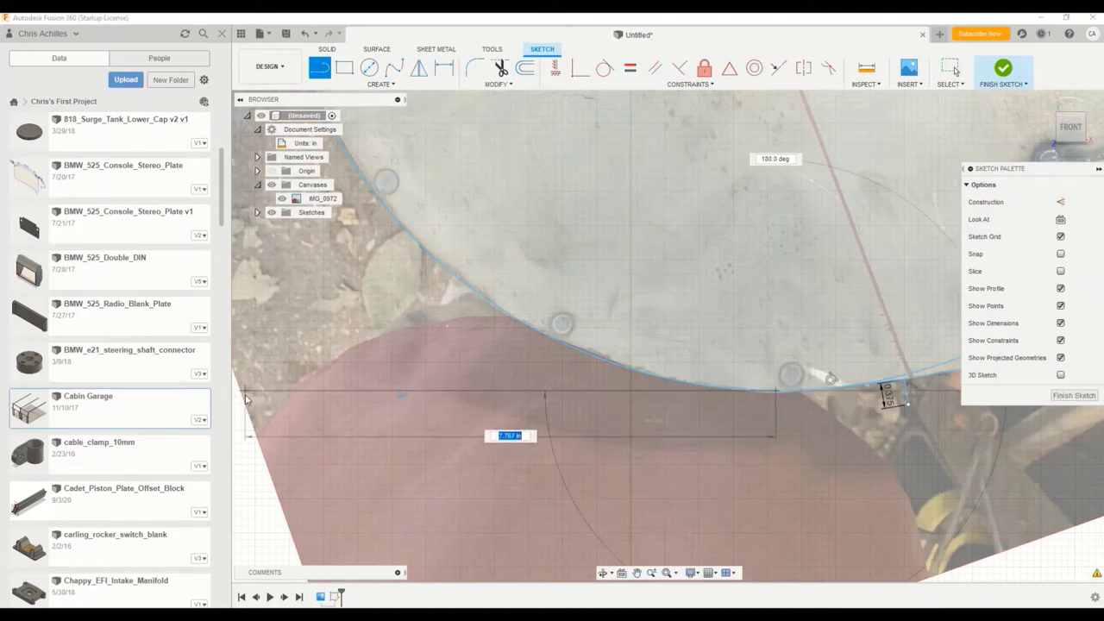
scroll(246, 398, down, 5)
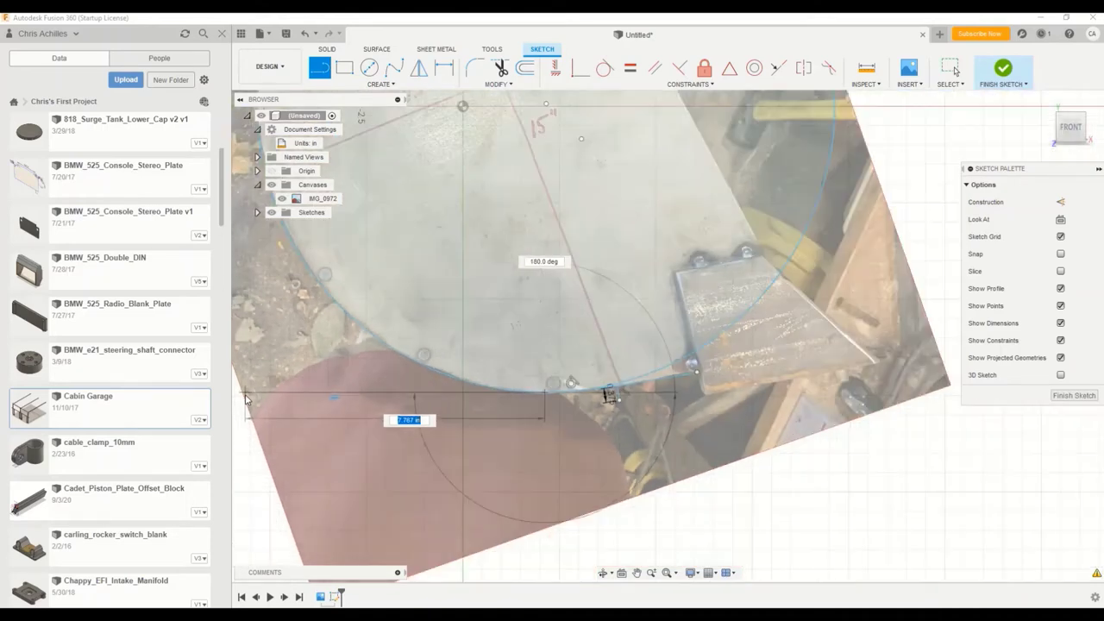
scroll(450, 380, up, 4)
scroll(451, 379, down, 5)
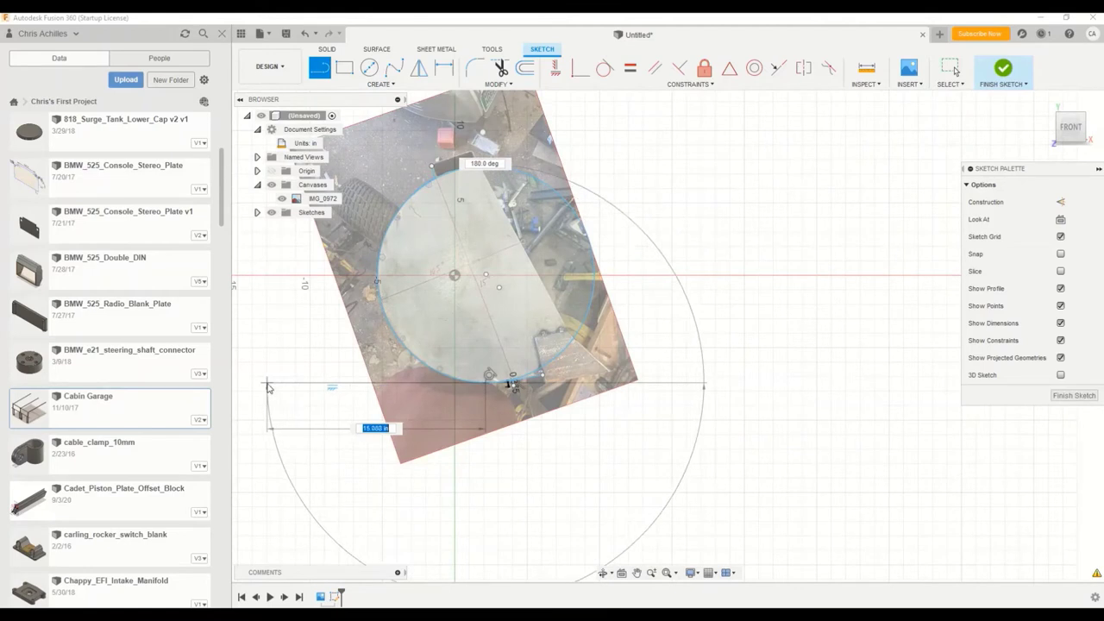
click(267, 387)
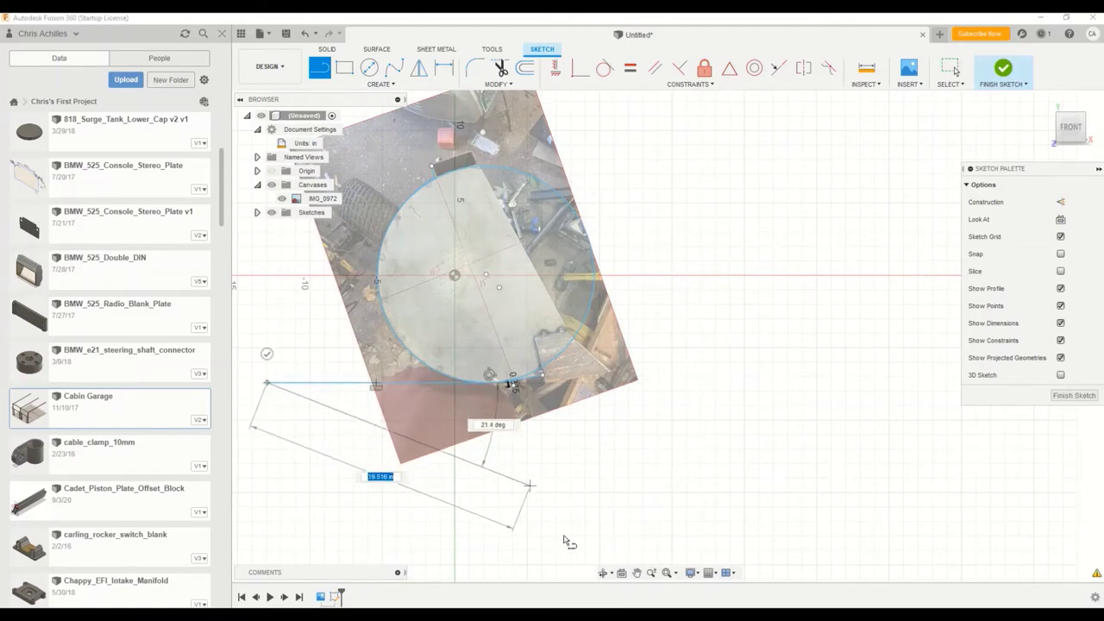
click(636, 572)
drag(461, 413, 708, 455)
key(Escape)
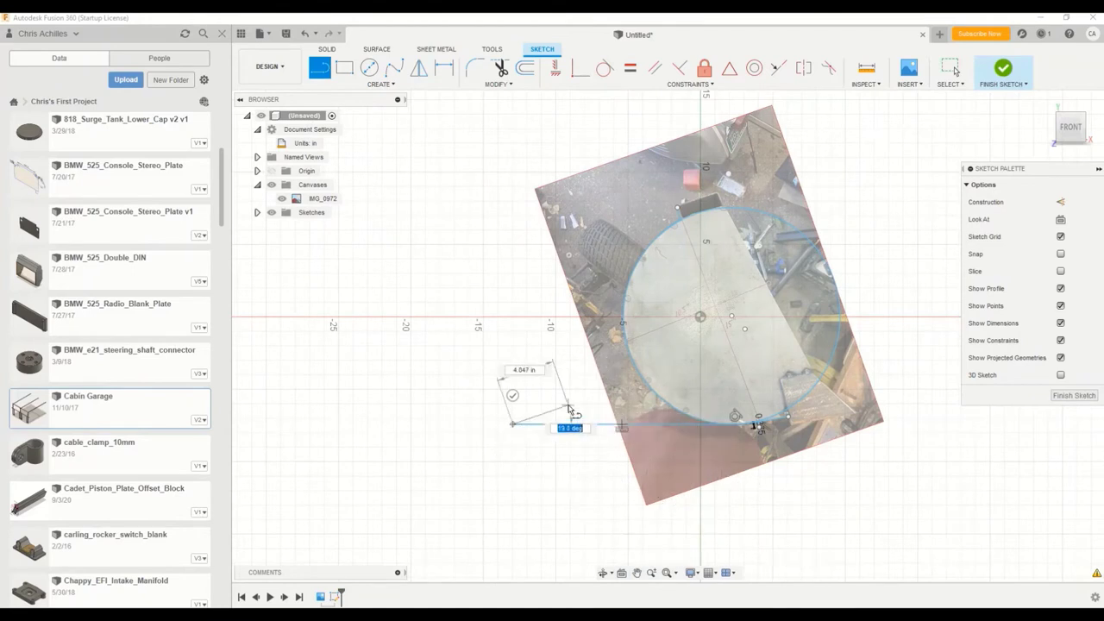
key(Escape)
scroll(590, 372, down, 2)
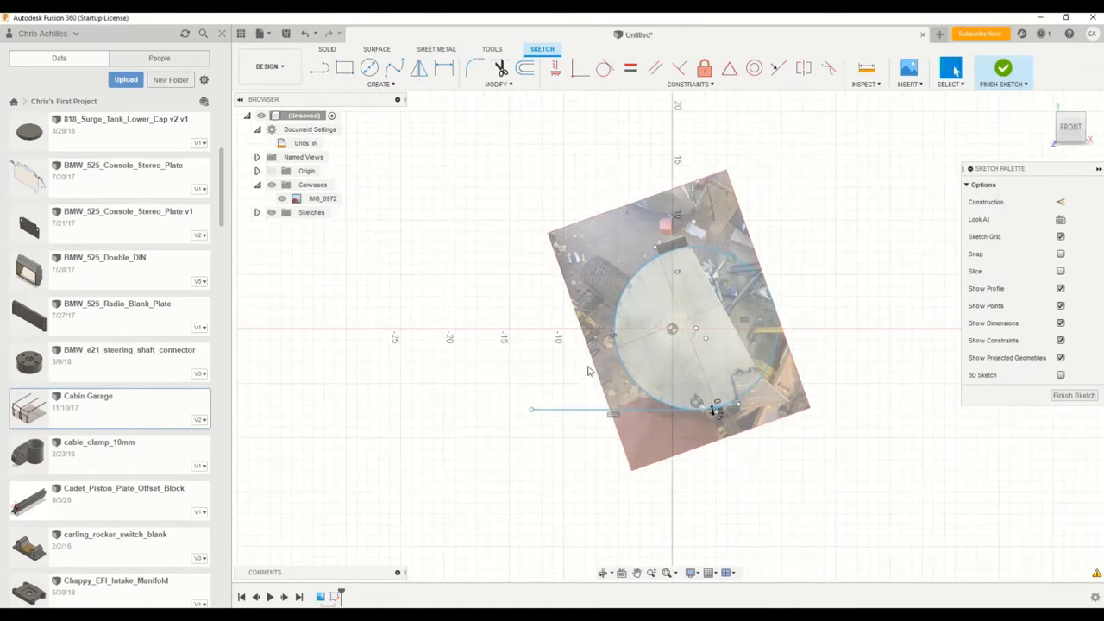
scroll(588, 371, up, 1)
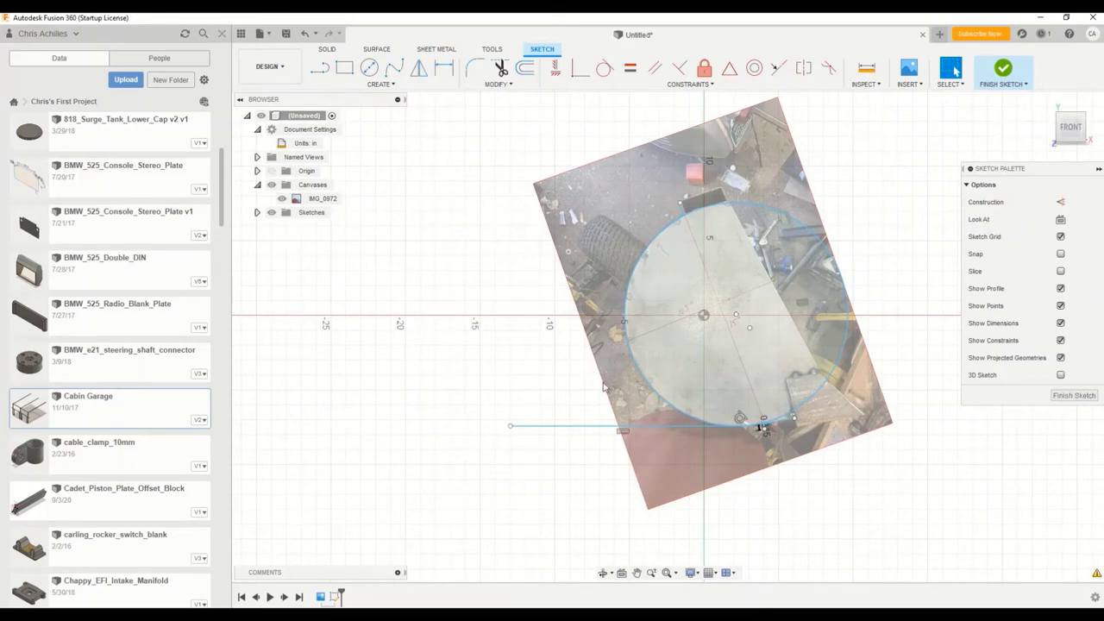
Start a new line on the circle's left edge.
scroll(618, 343, up, 3)
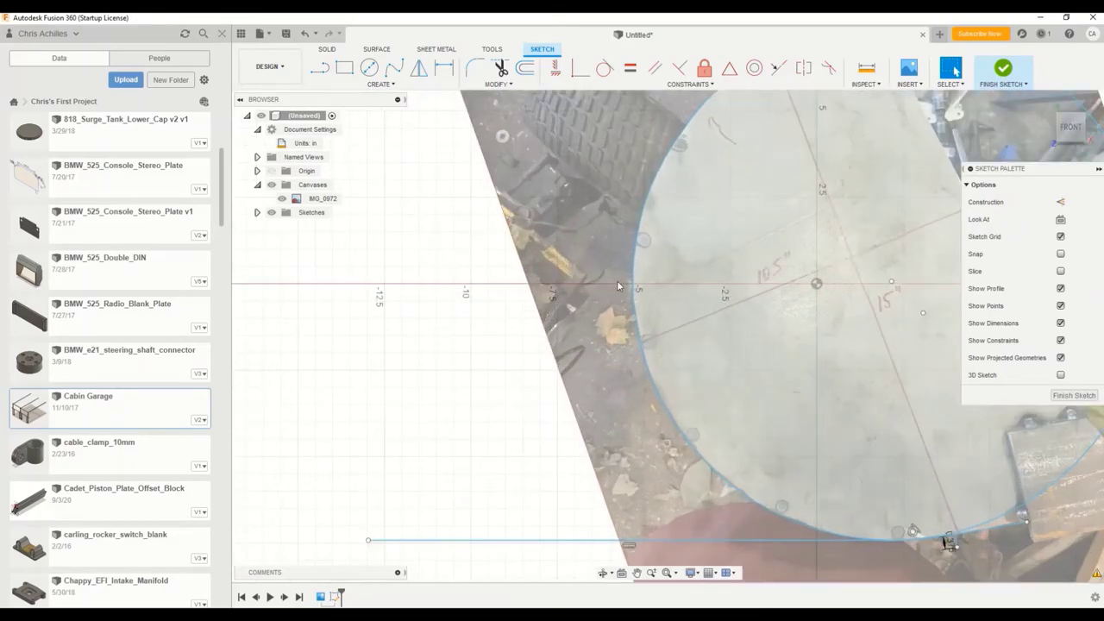
scroll(591, 263, up, 3)
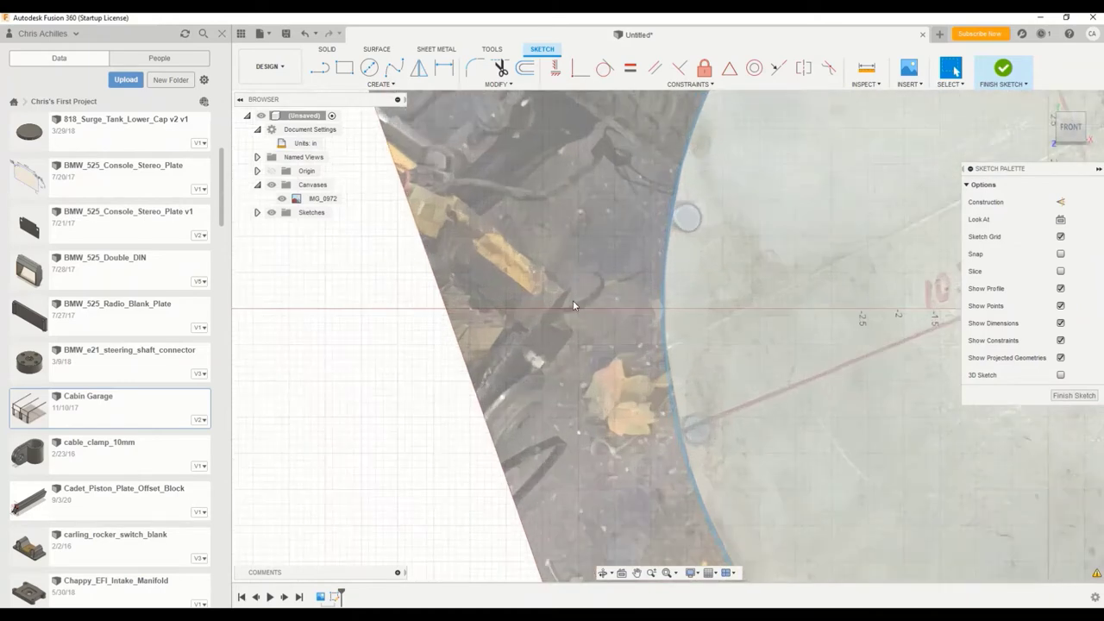
click(319, 68)
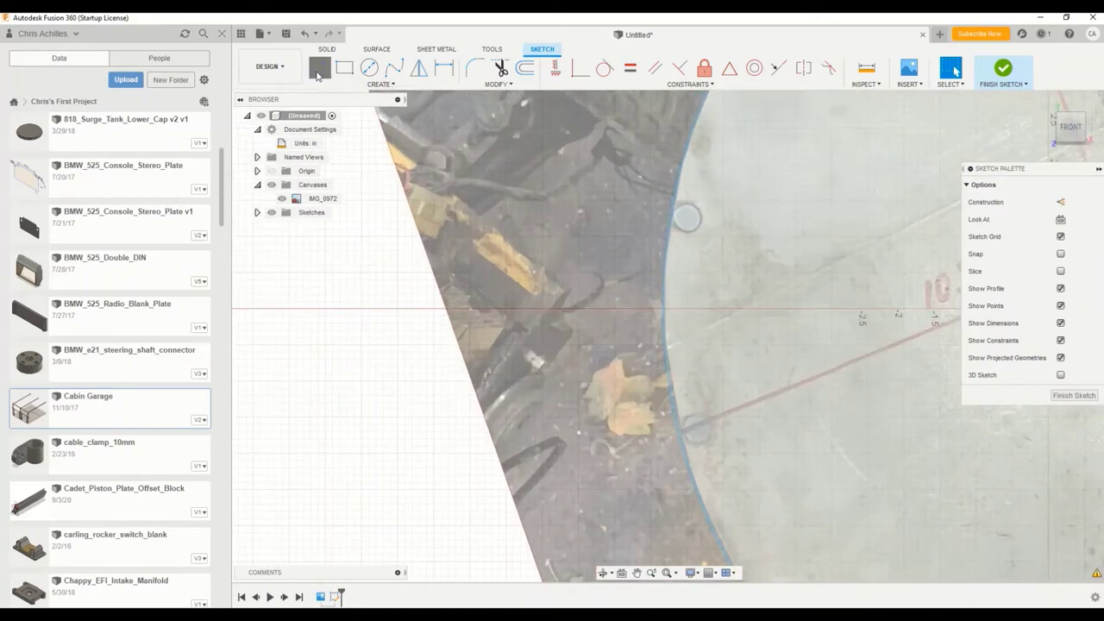
click(665, 312)
scroll(653, 488, up, 2)
scroll(650, 520, down, 3)
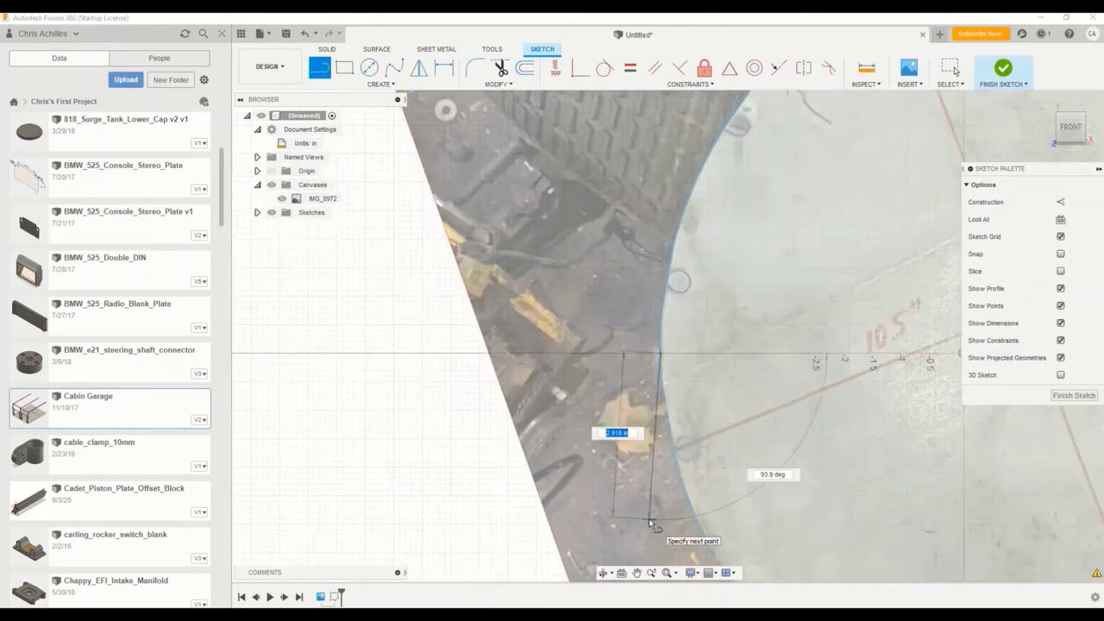
scroll(660, 548, down, 2)
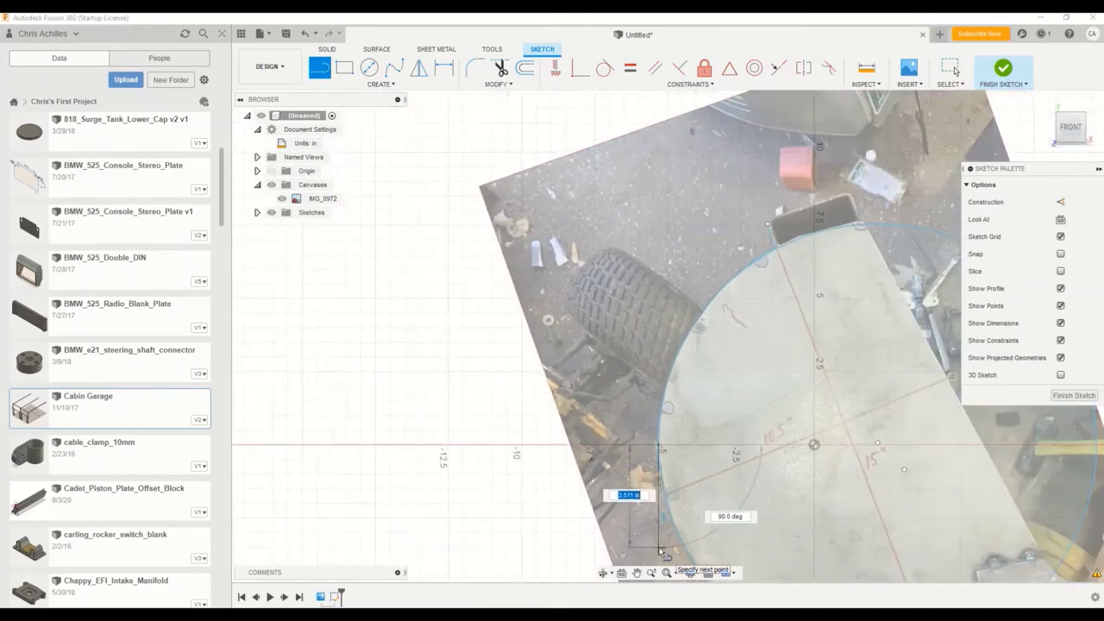
Set the line angle to 90° and end it on the base line, about 7.4 in long.
click(636, 573)
drag(936, 601, 901, 489)
key(Tab)
key(Escape)
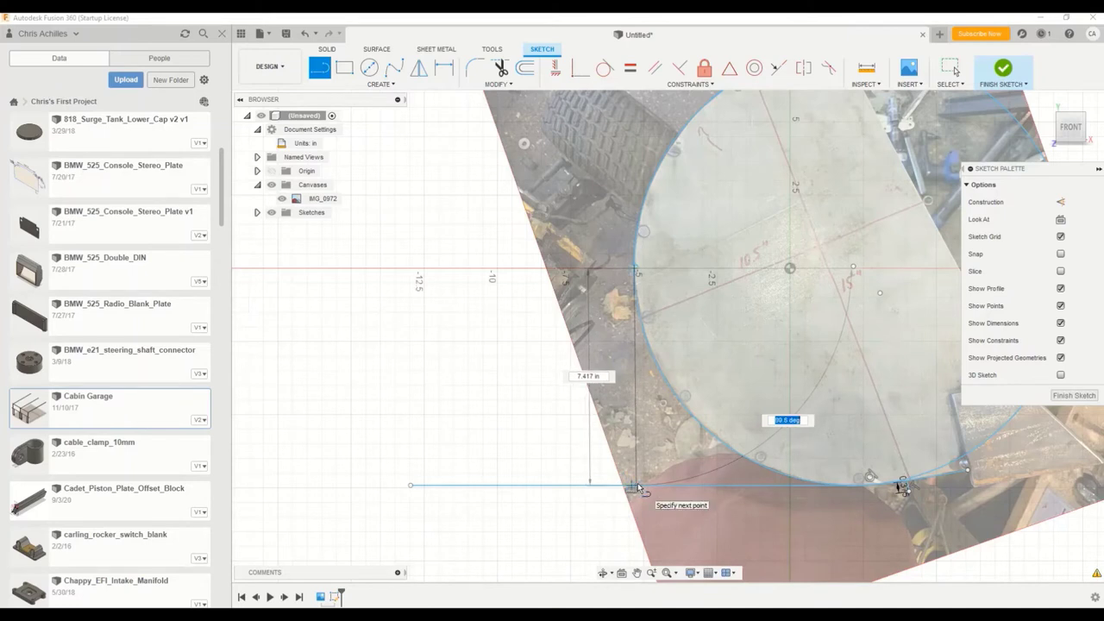
text(90)
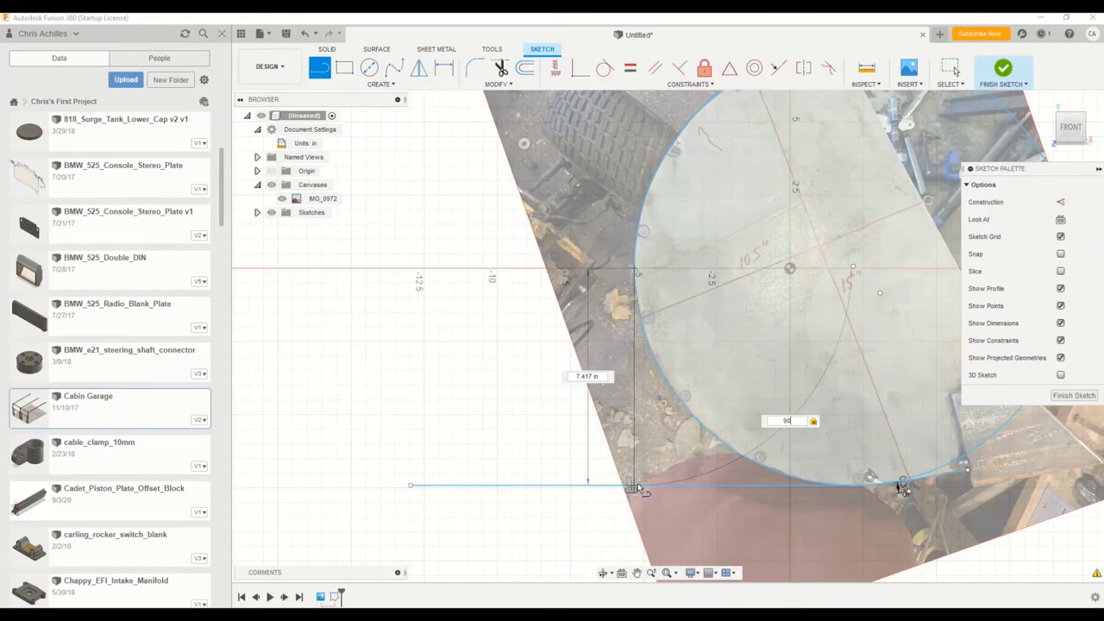
key(Return)
key(Escape)
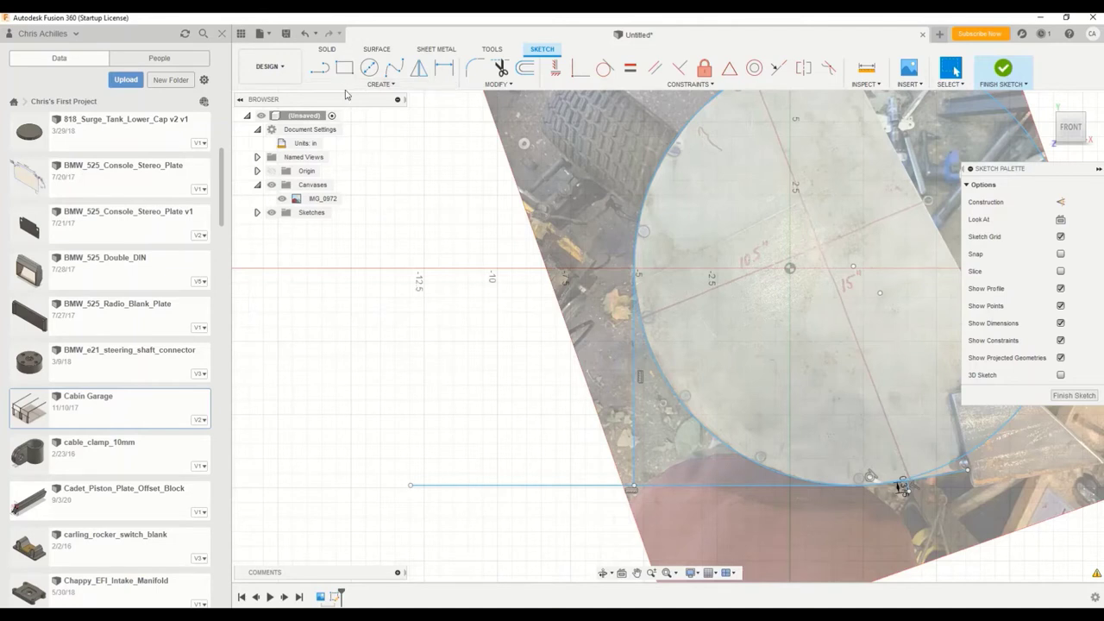
Draw a 3 x 4.5 in rectangle starting at the vertical line's foot.
click(343, 69)
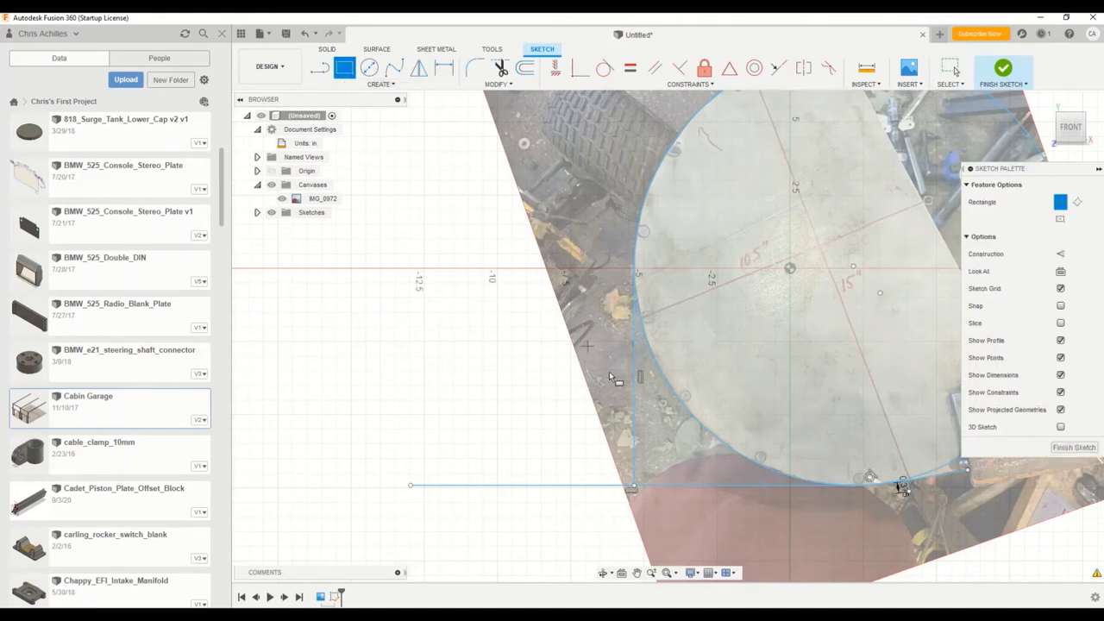
click(633, 488)
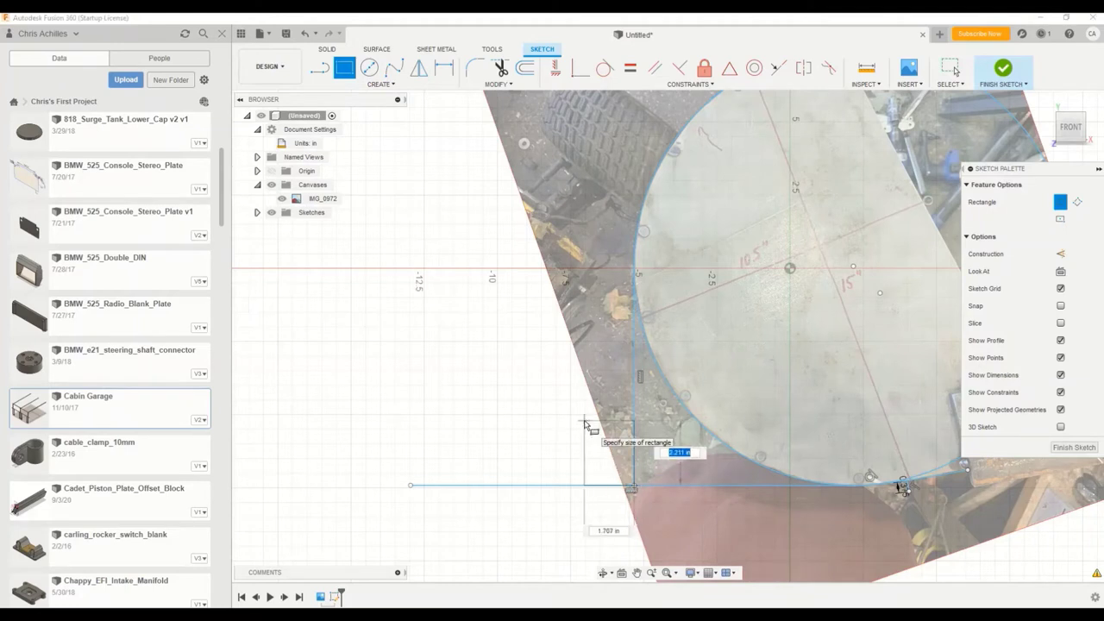
text(4.5)
key(Tab)
key(Tab)
text(3)
key(Tab)
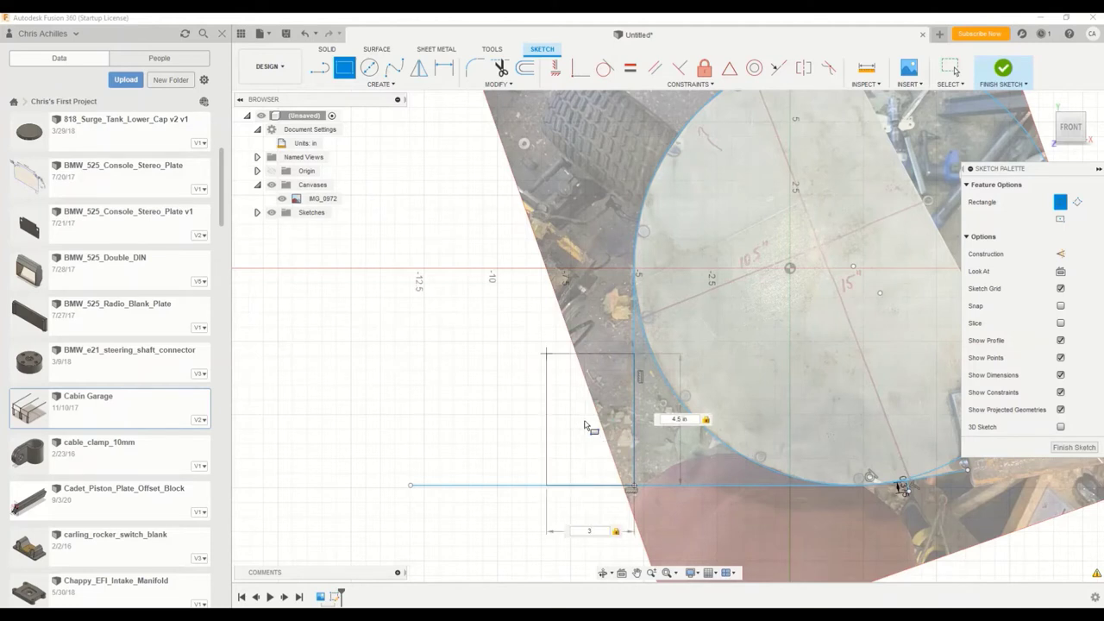
key(Return)
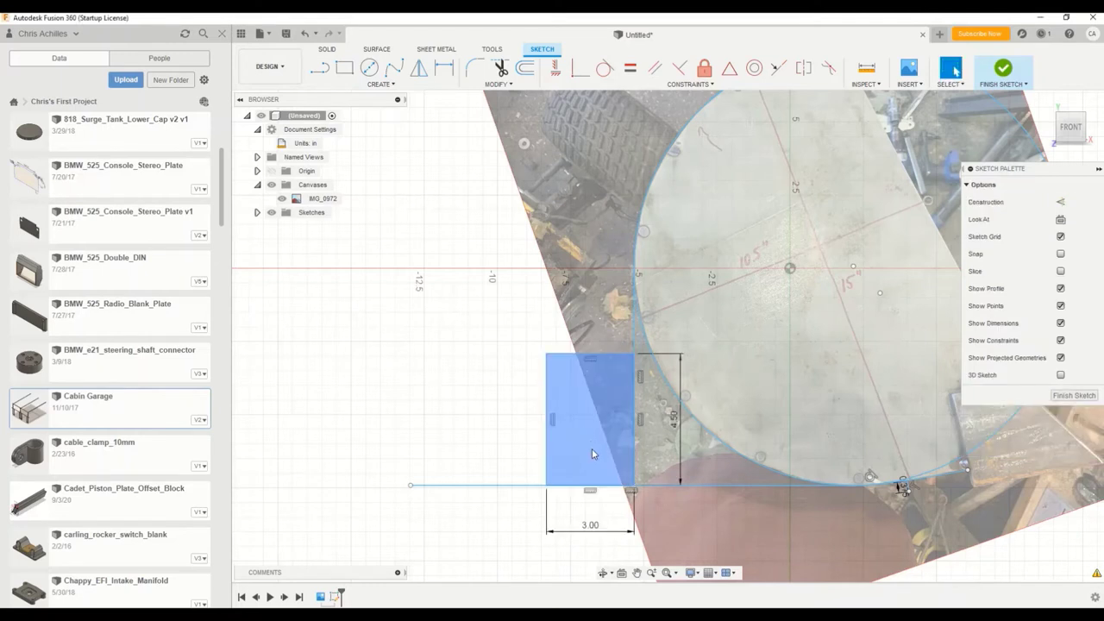
Draw a 2.5 x 11.625 in rectangle from the first rectangle's bottom-left corner.
click(342, 72)
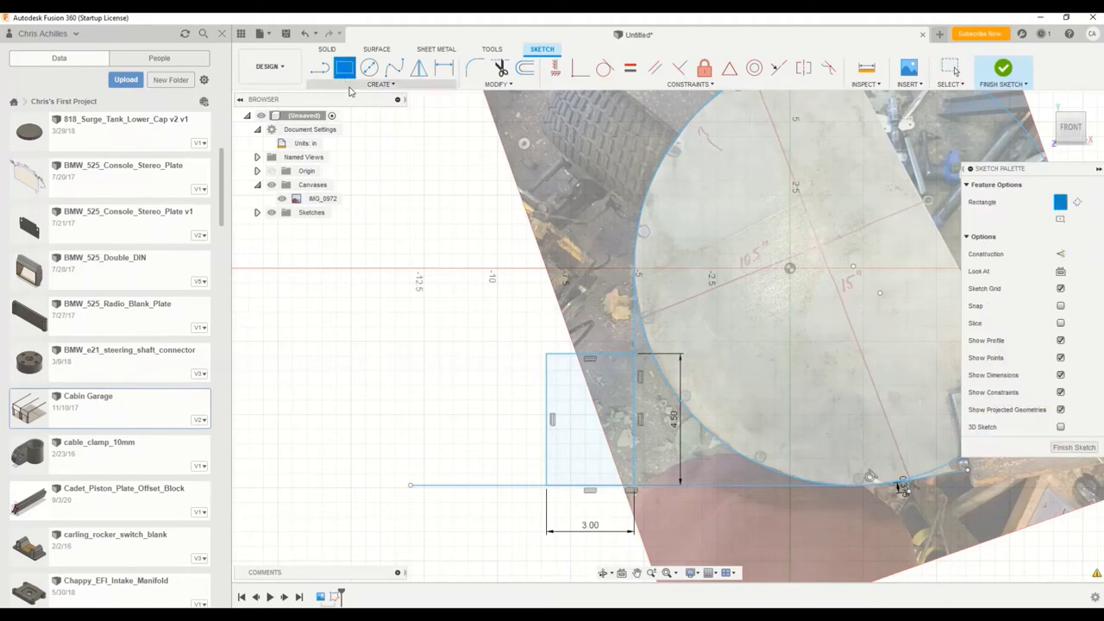
click(545, 352)
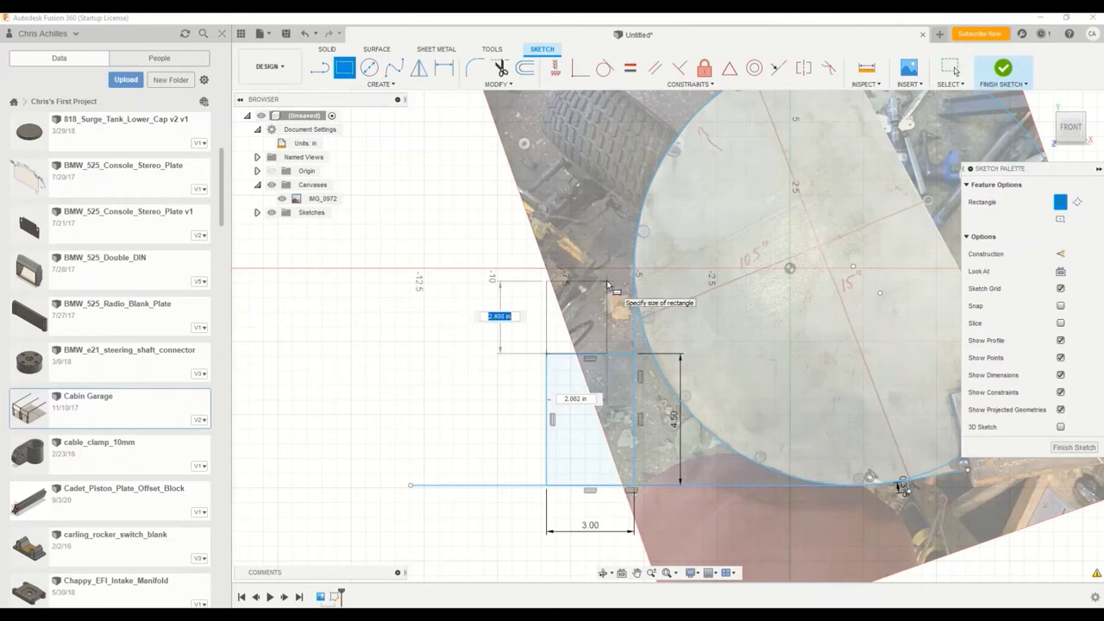
key(Escape)
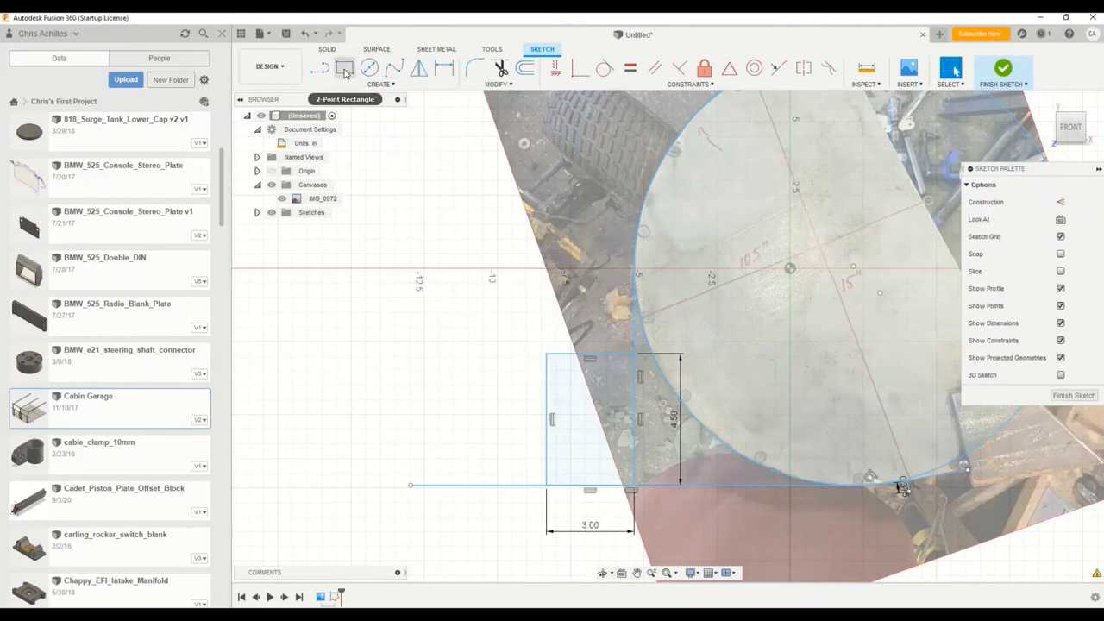
click(546, 485)
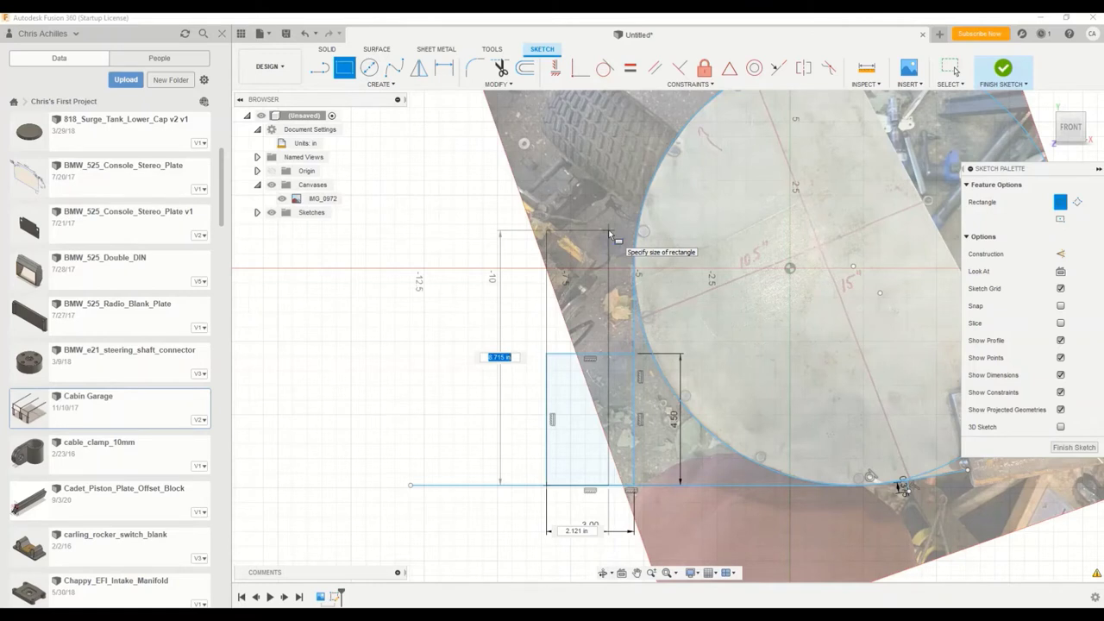
text(11.625)
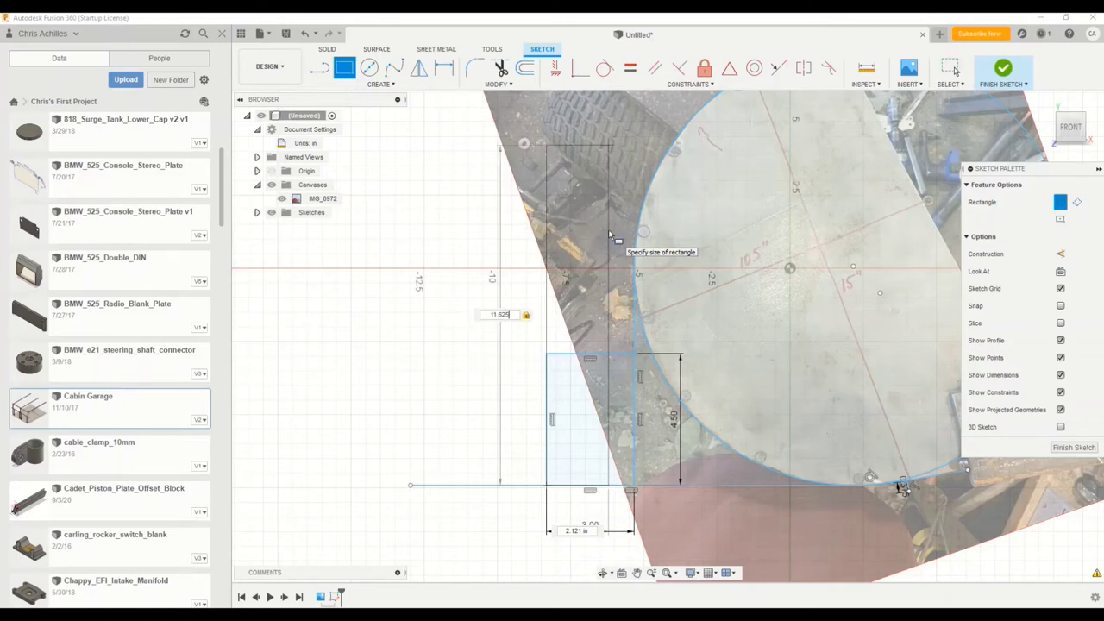
key(Tab)
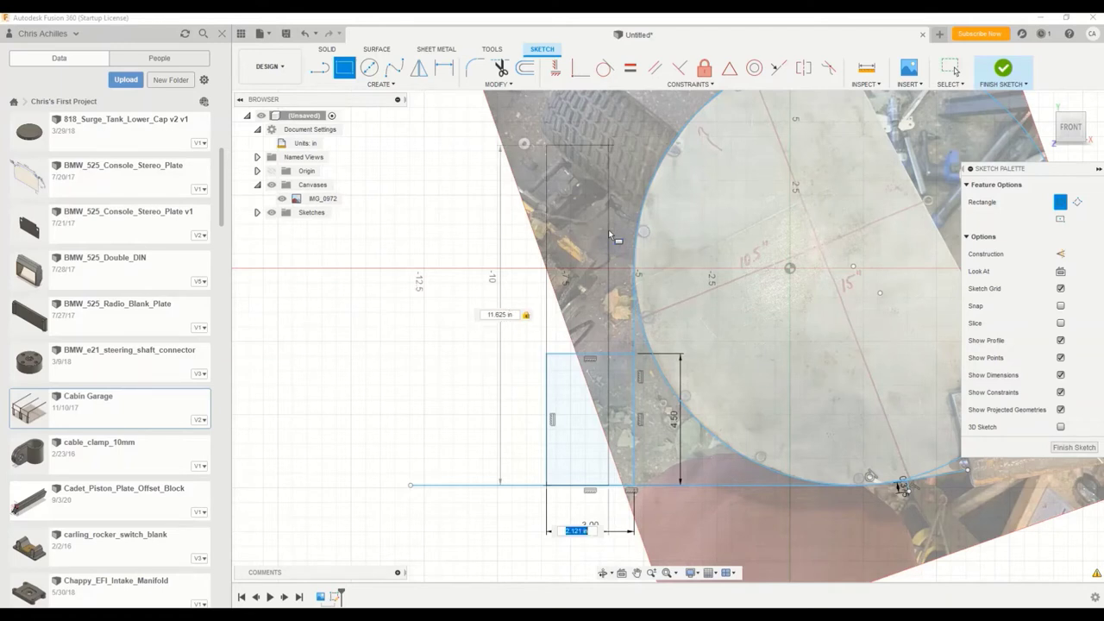
text(2.5)
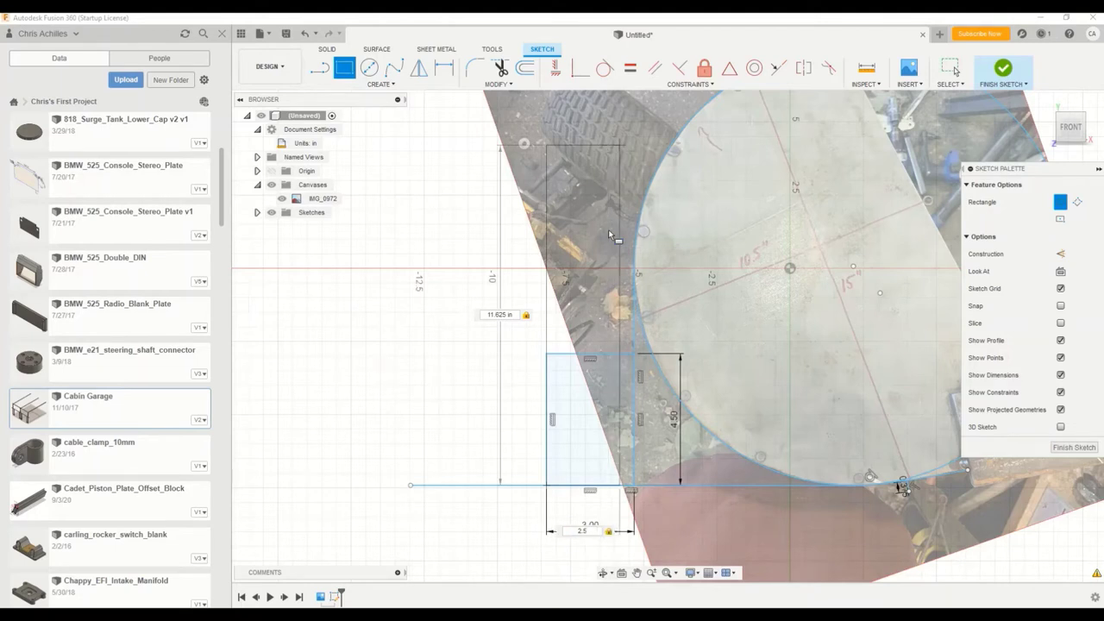
key(Return)
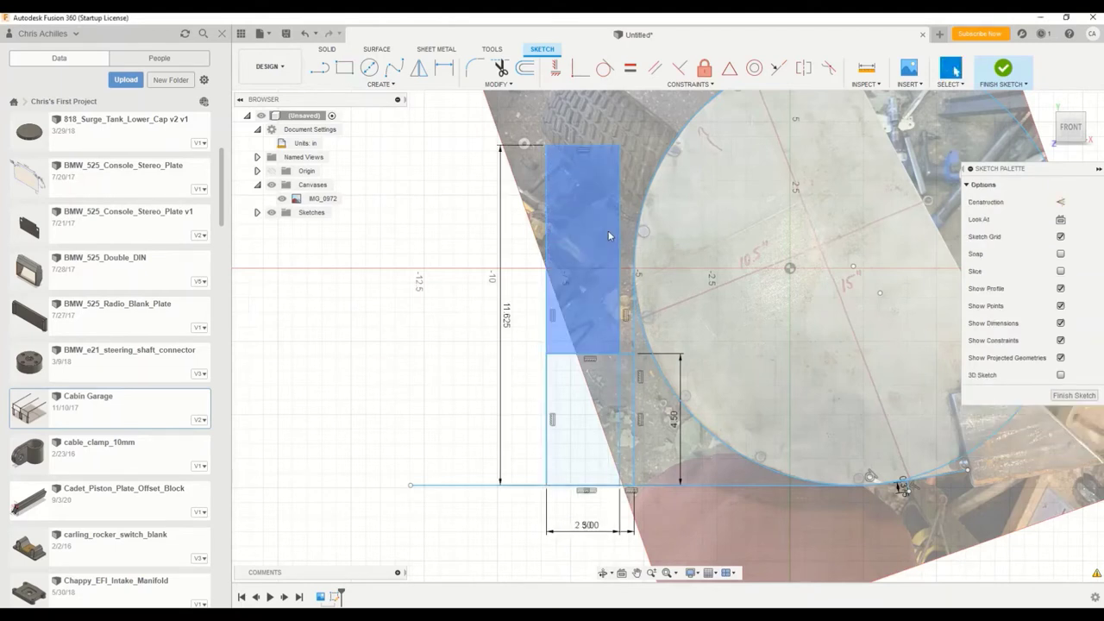
Place two 1.5 in centre-diameter pivot circles at the tall rectangle's top and shared corner.
click(380, 84)
mouse_move(359, 132)
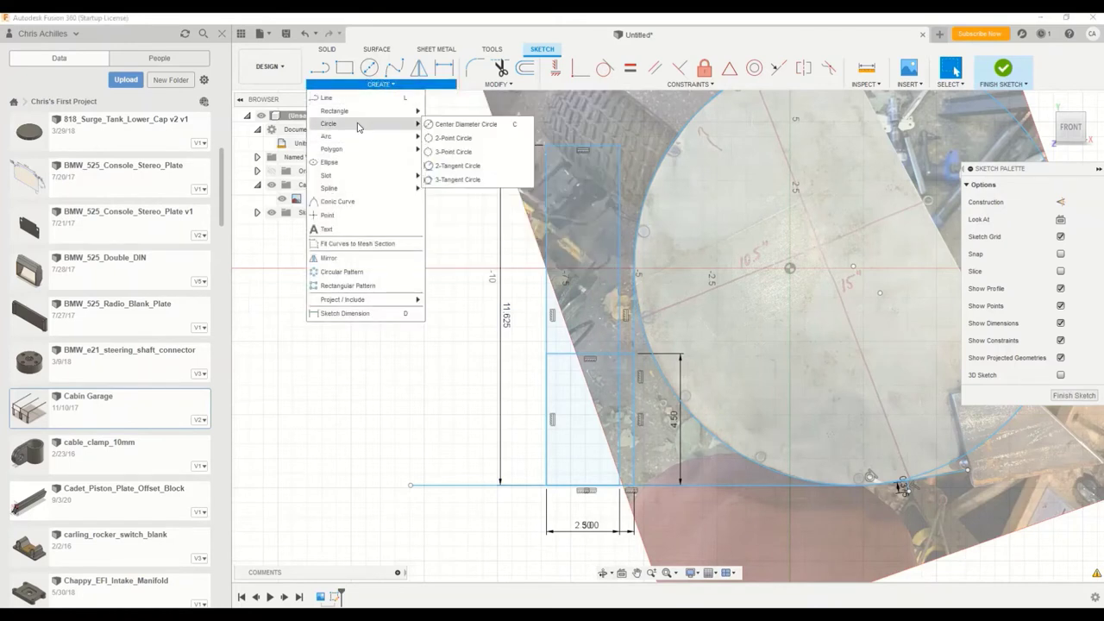
click(466, 124)
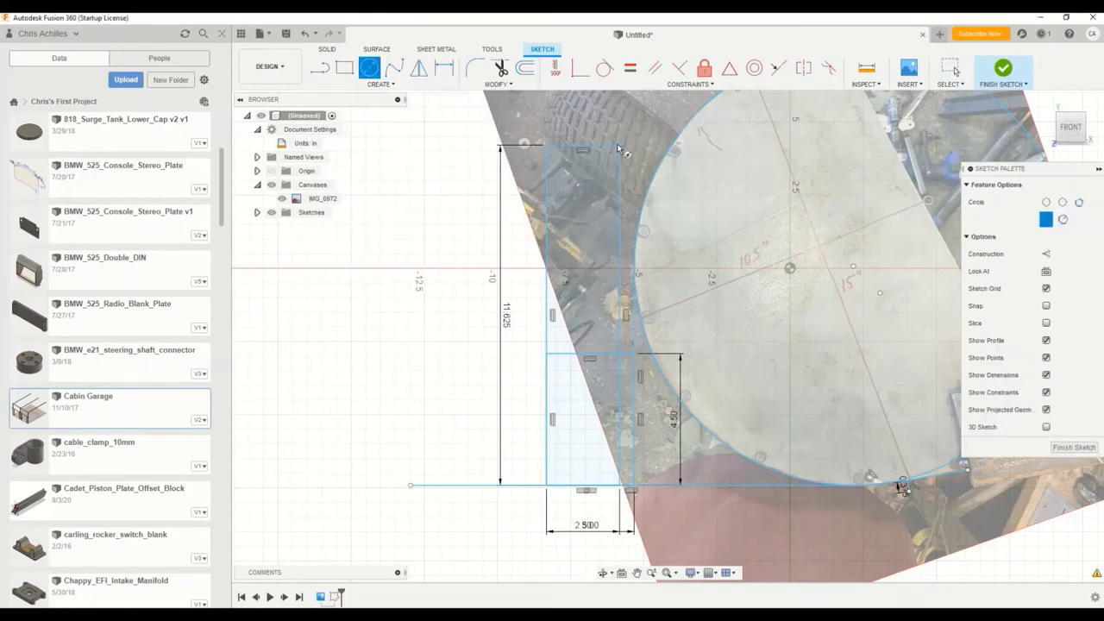
click(620, 142)
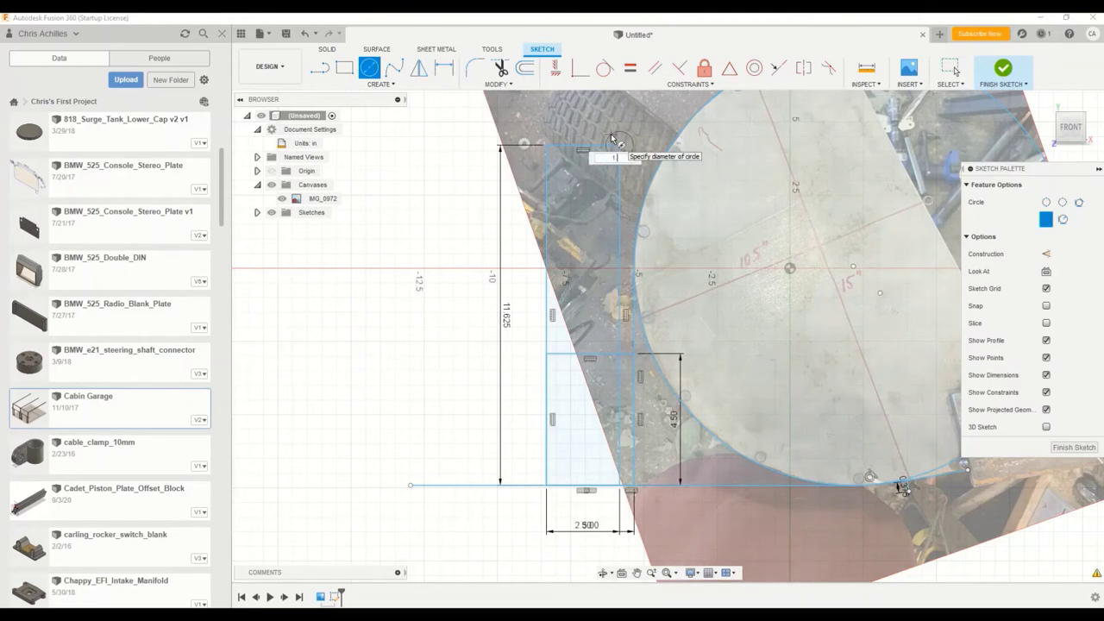
key(Return)
key(Escape)
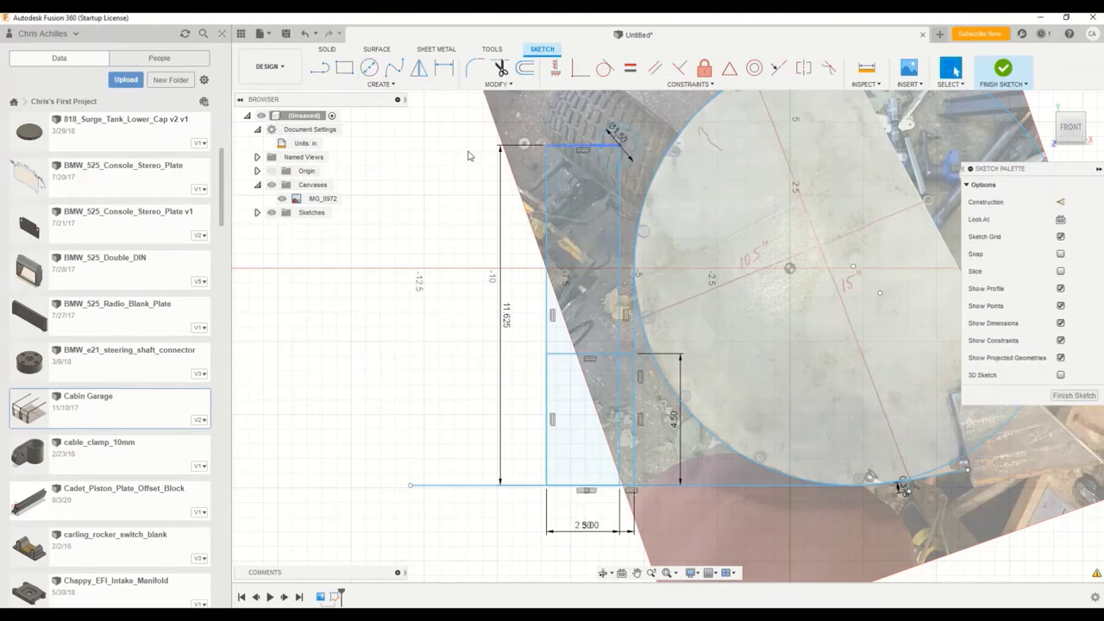
click(379, 86)
mouse_move(366, 126)
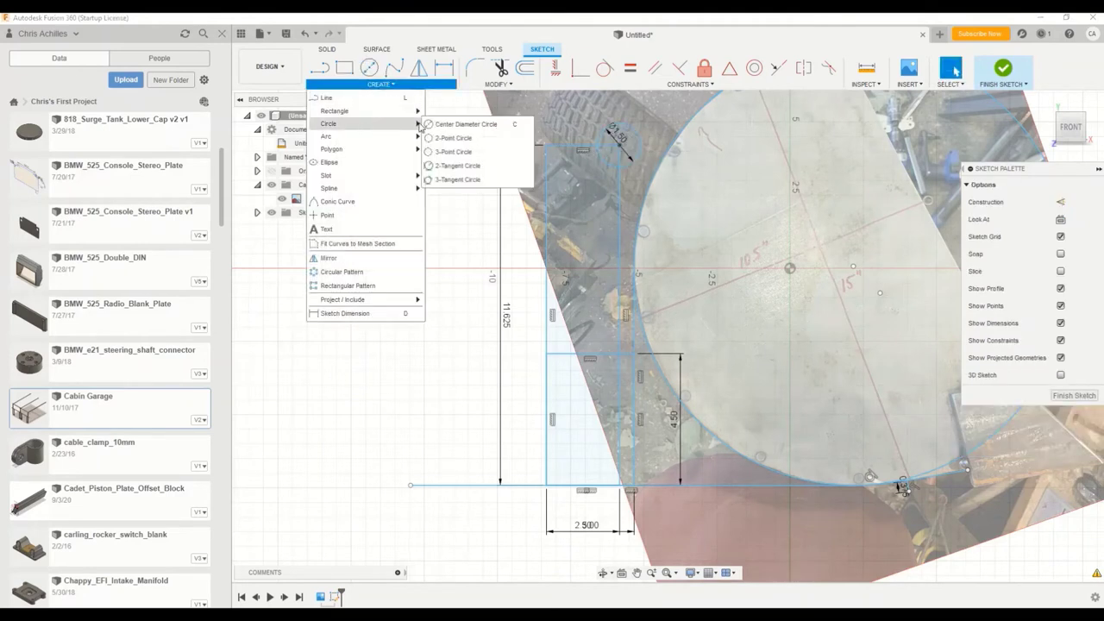
click(447, 126)
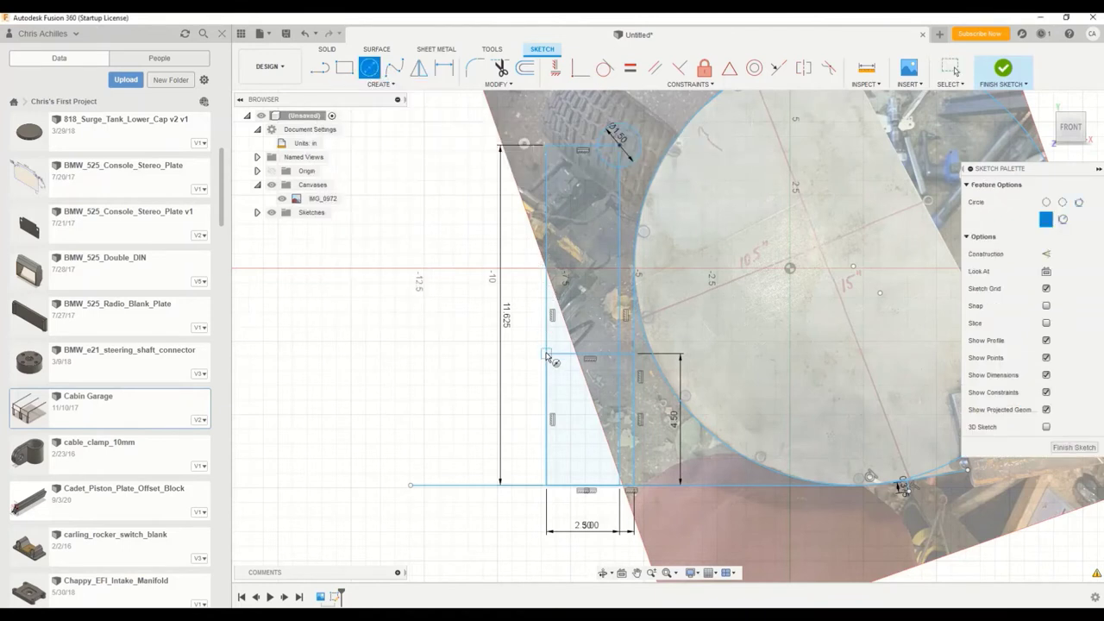
click(546, 356)
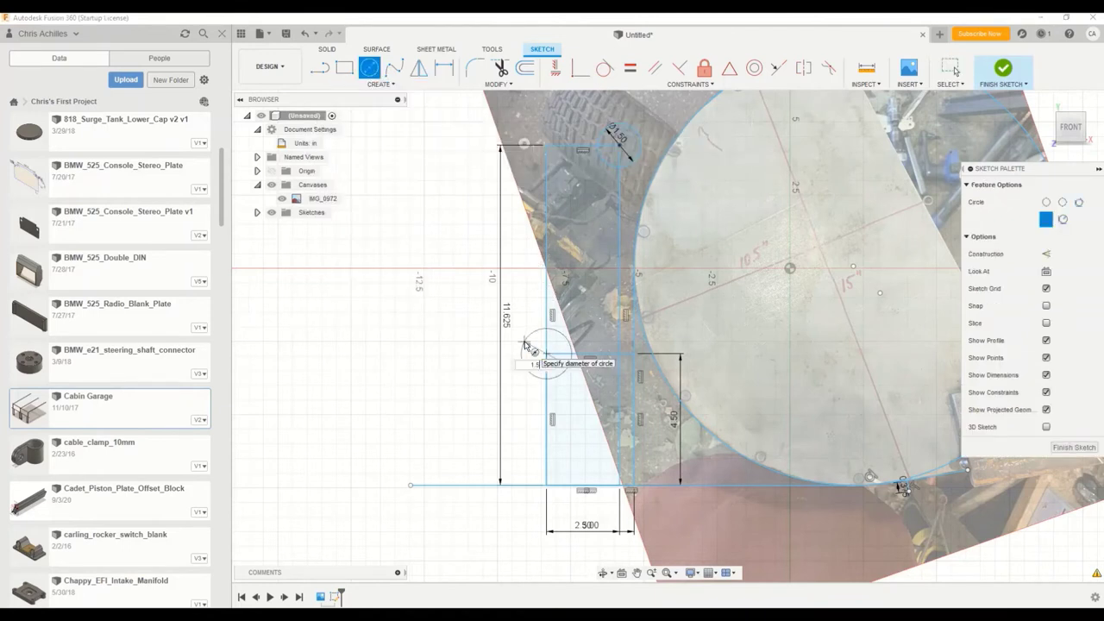
text(1.5)
key(Return)
key(Escape)
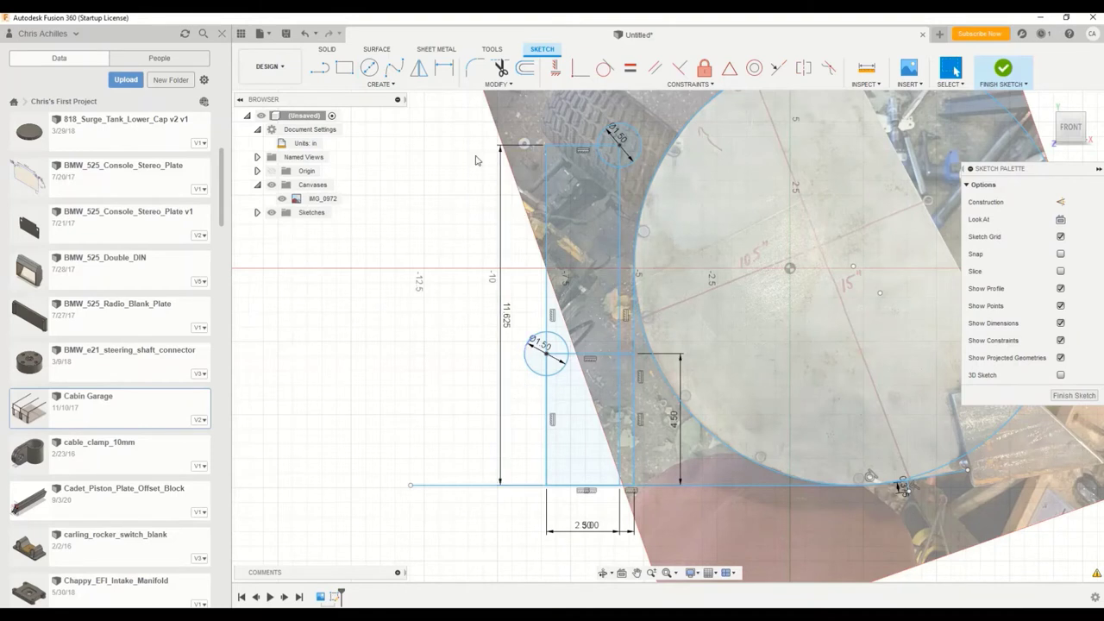
Add 2.5 in diameter rings around the upper and lower pivot circles.
click(378, 86)
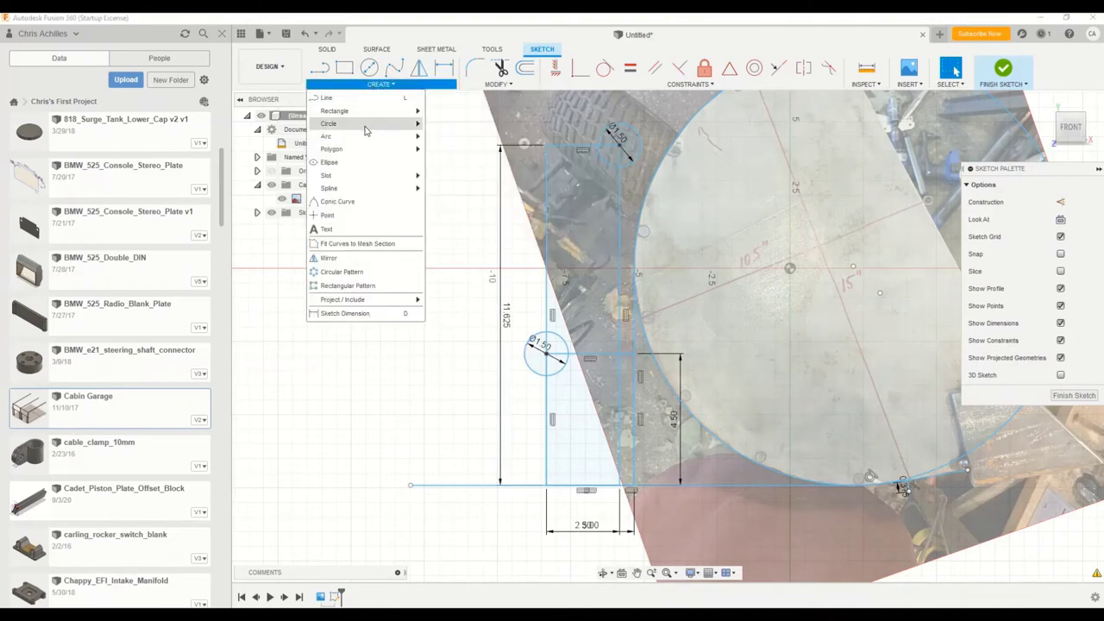
mouse_move(368, 125)
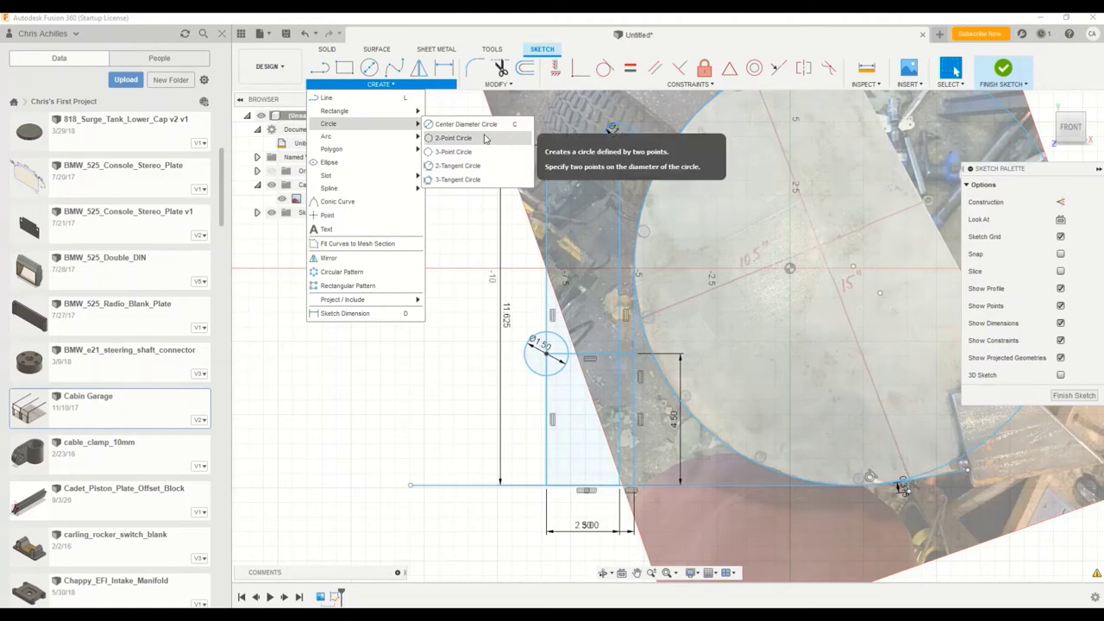
click(453, 138)
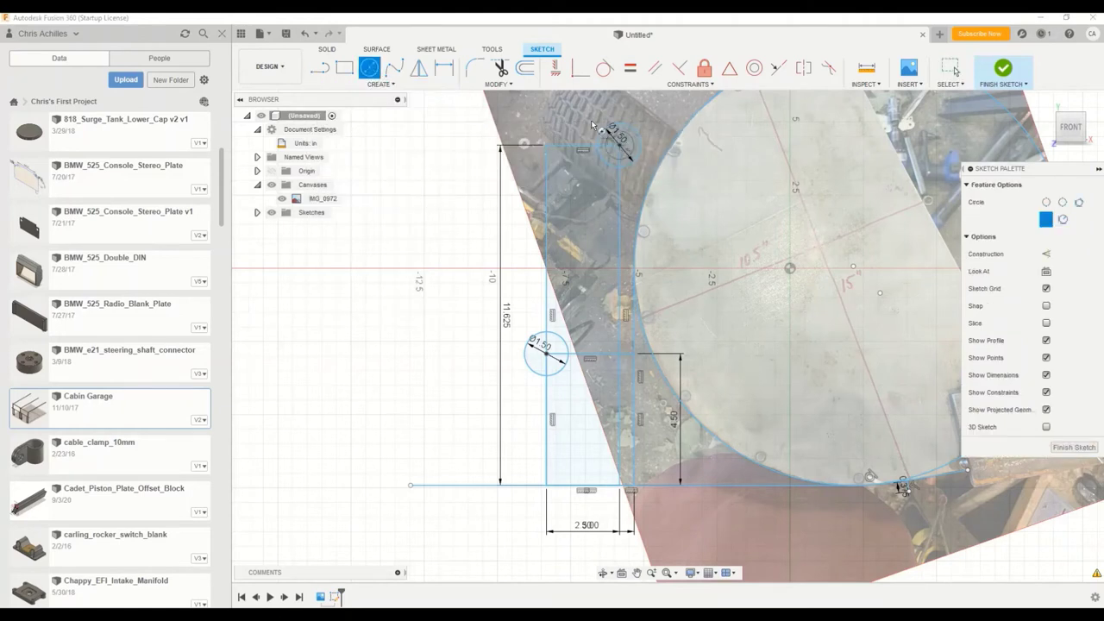
click(619, 149)
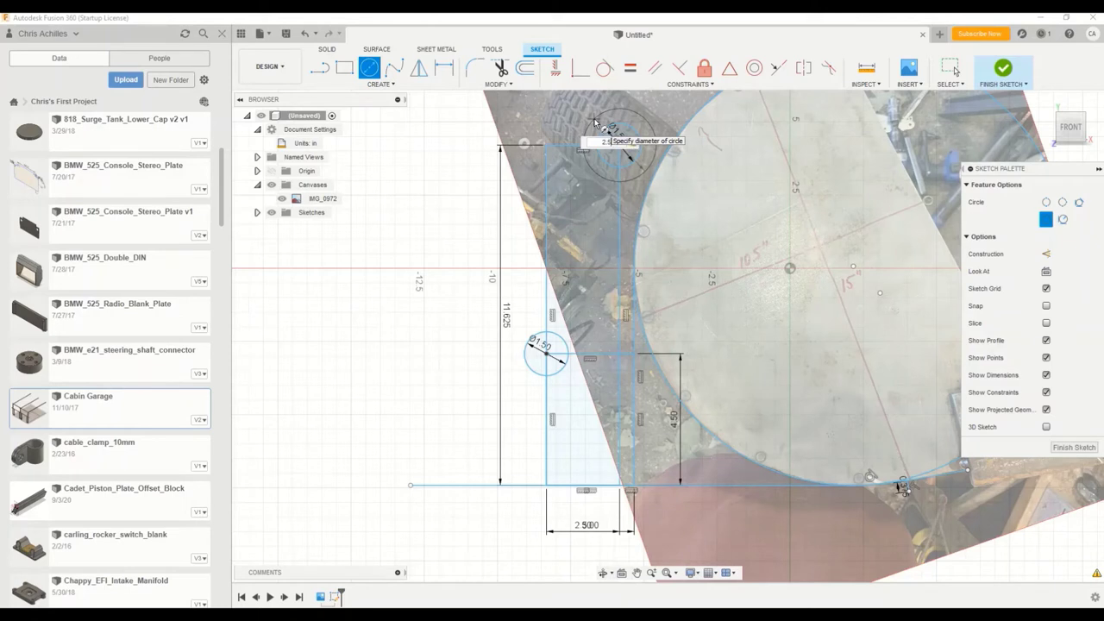
key(Return)
key(Escape)
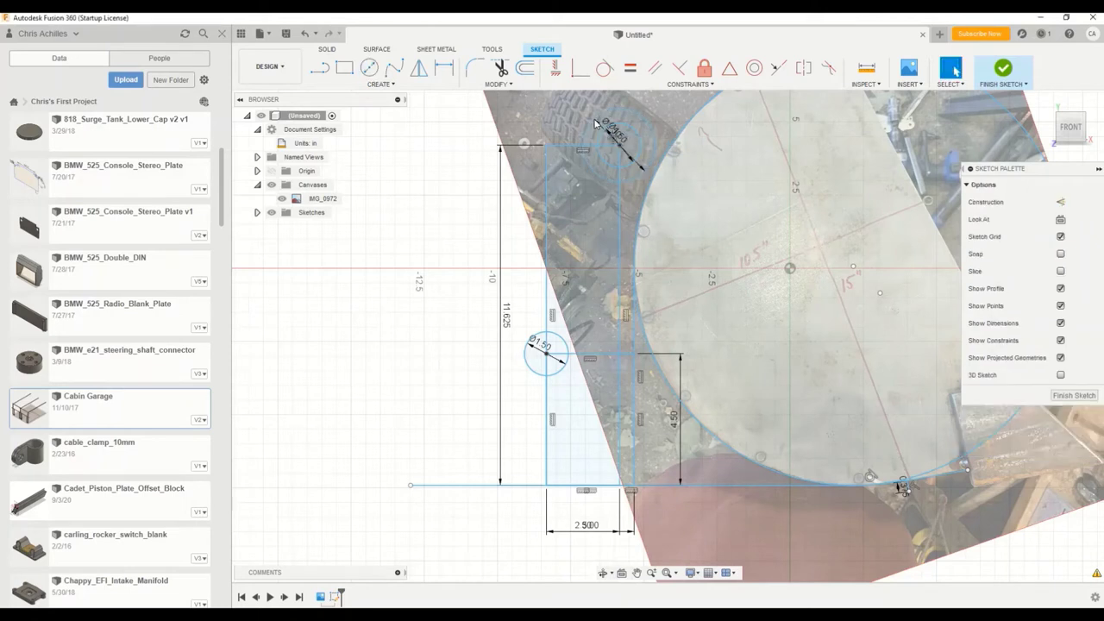
click(368, 68)
click(547, 354)
key(Return)
key(Escape)
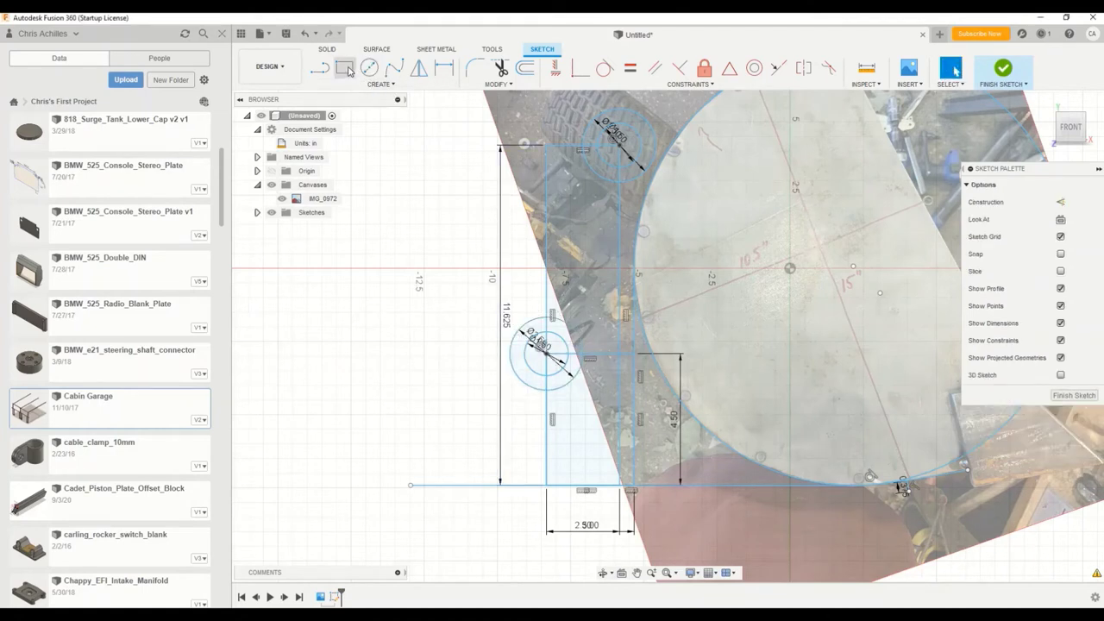
Draw a line from the lower pivot ring to the upper ring and constrain it tangent.
click(320, 70)
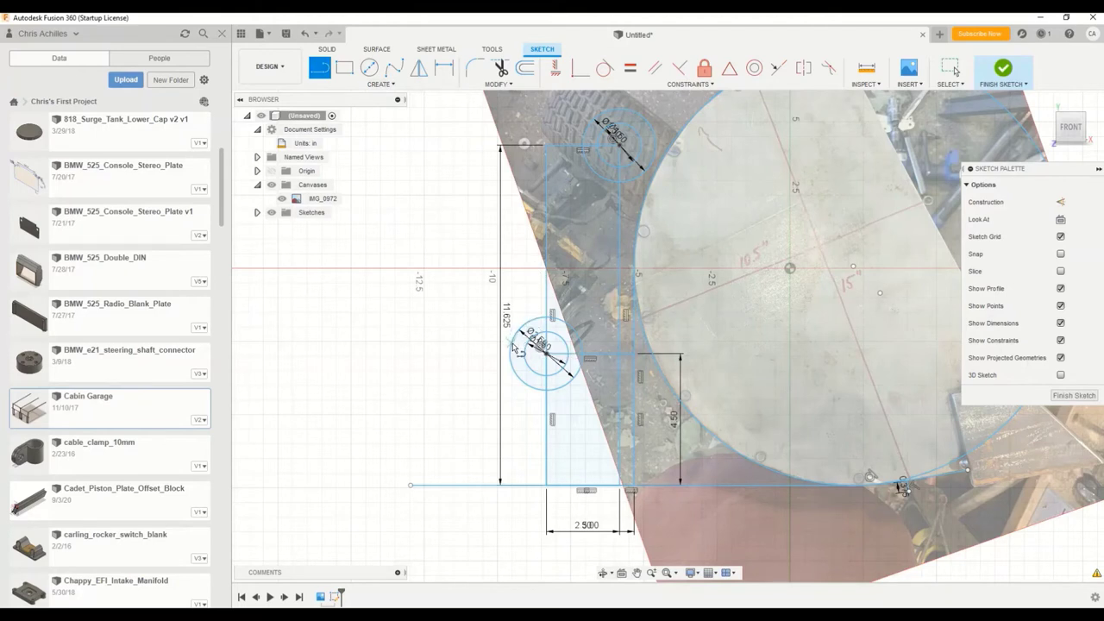
click(515, 348)
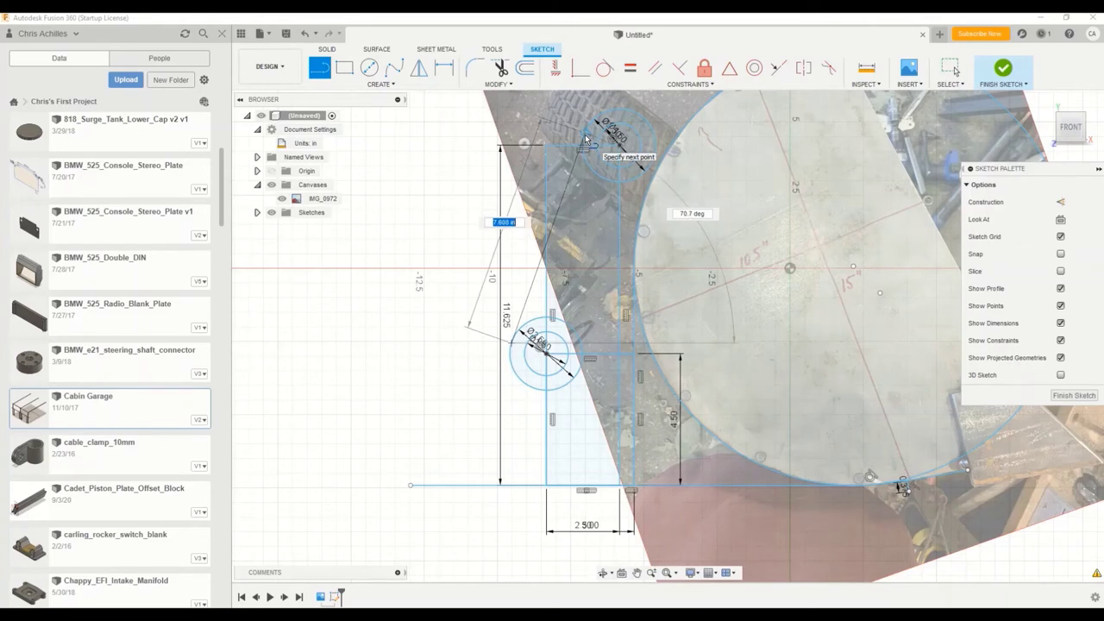
click(584, 138)
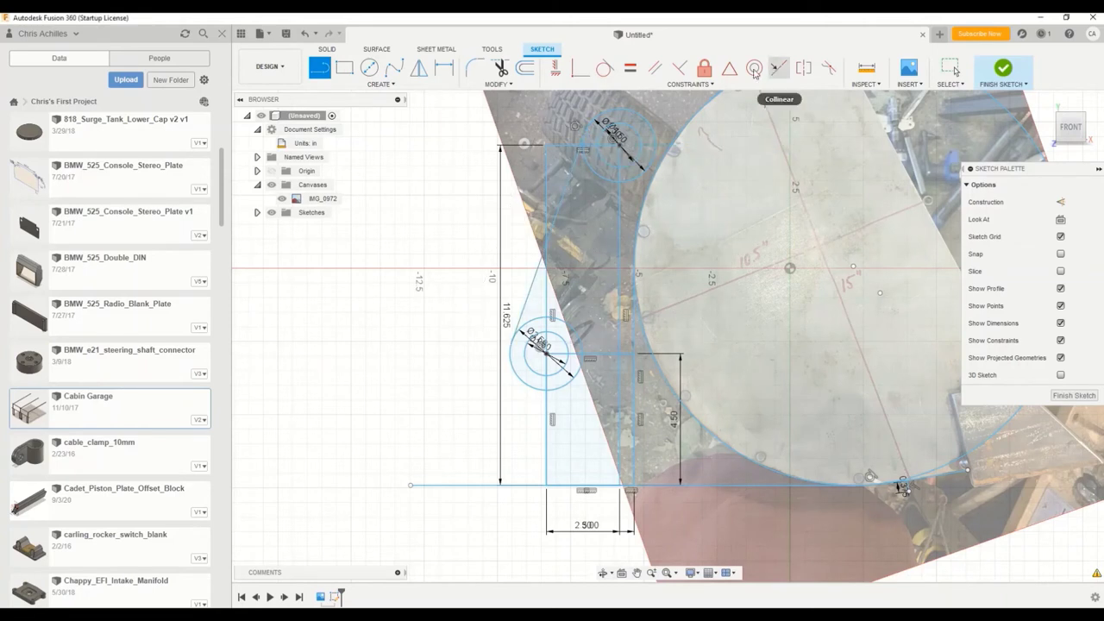
click(605, 67)
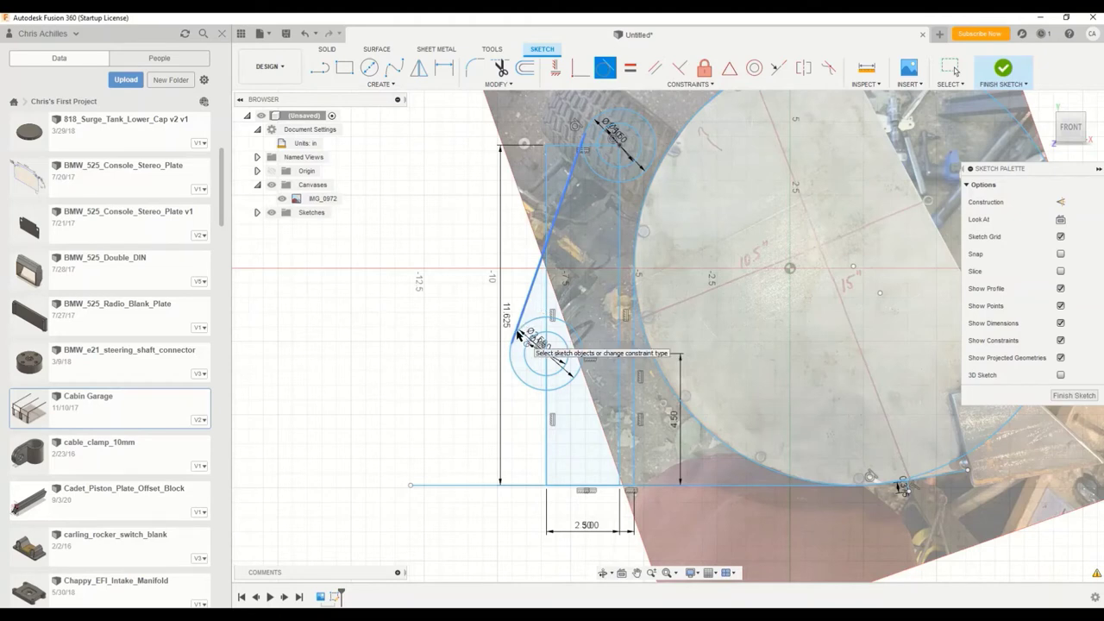
click(518, 333)
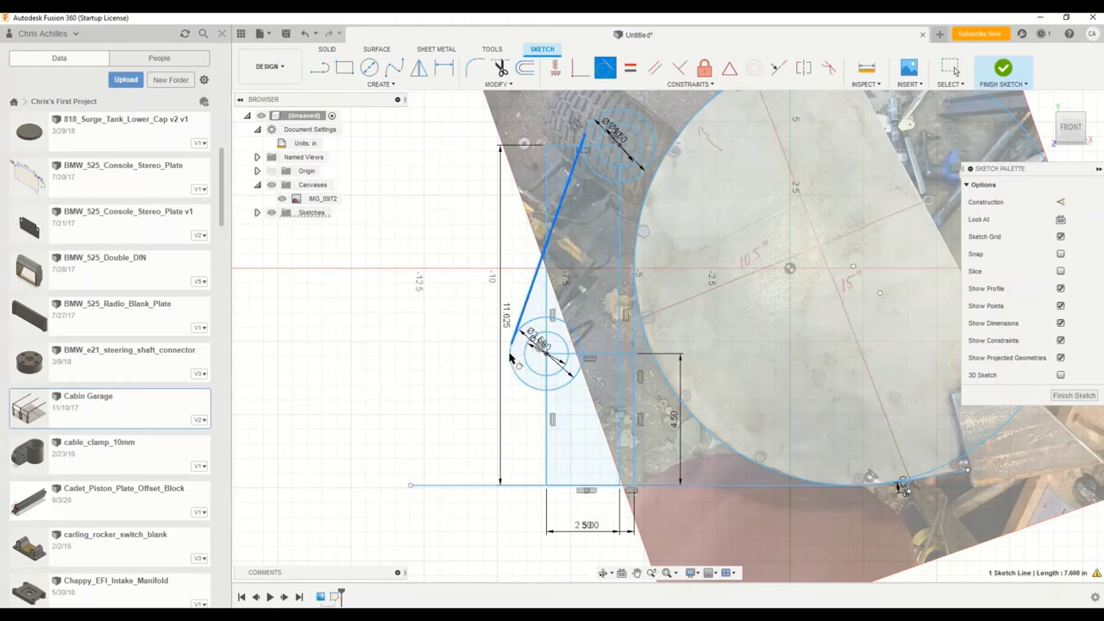
click(514, 362)
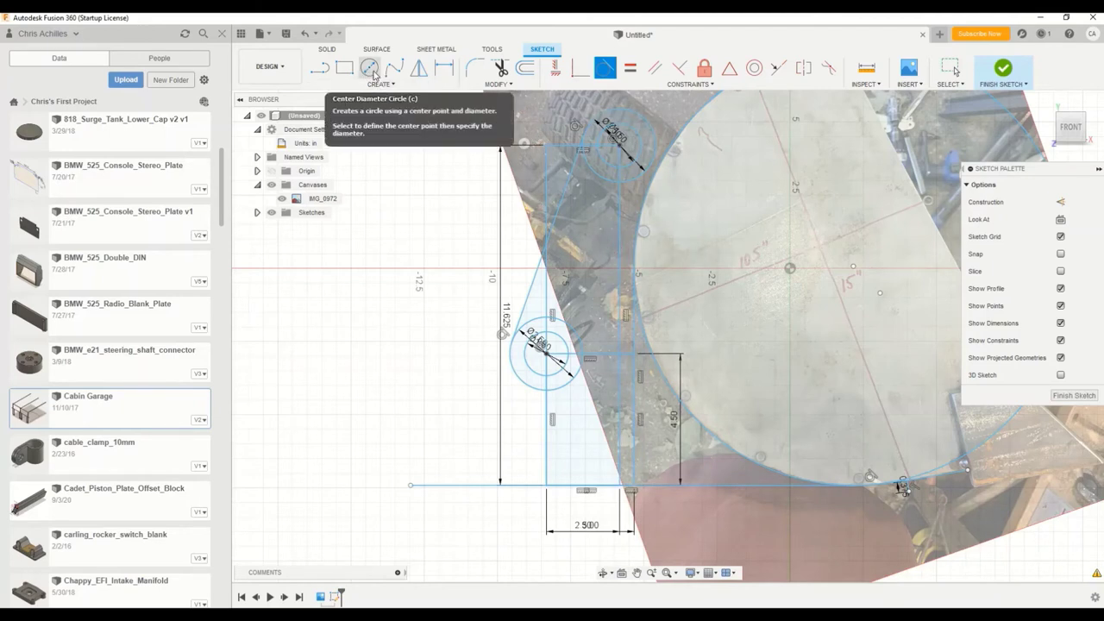
Draw a large centre-diameter circle on the bucket's centre point, enclosing the traced outline.
click(372, 72)
key(x)
click(854, 268)
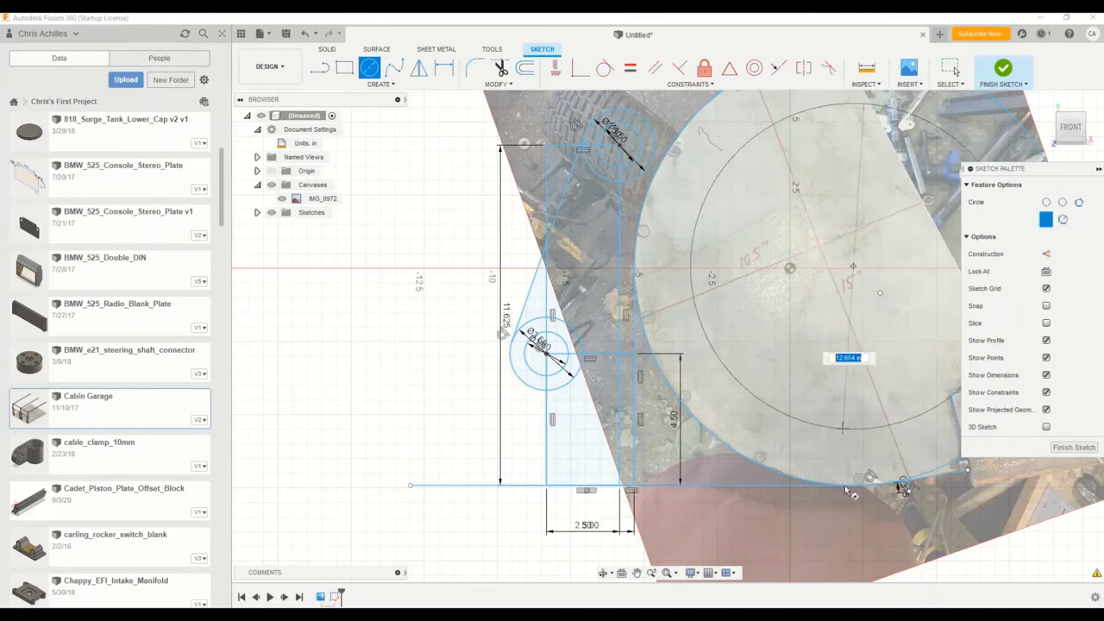
click(904, 489)
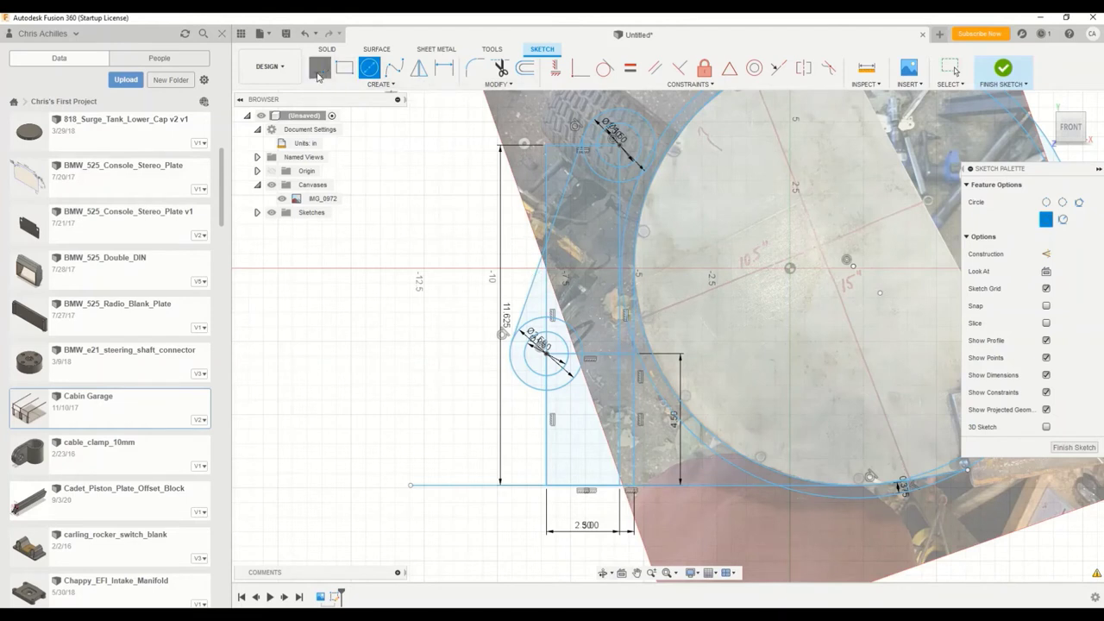
Draw an 8.4 in line from the lower pivot ring to the large arc, constrained tangent.
click(319, 68)
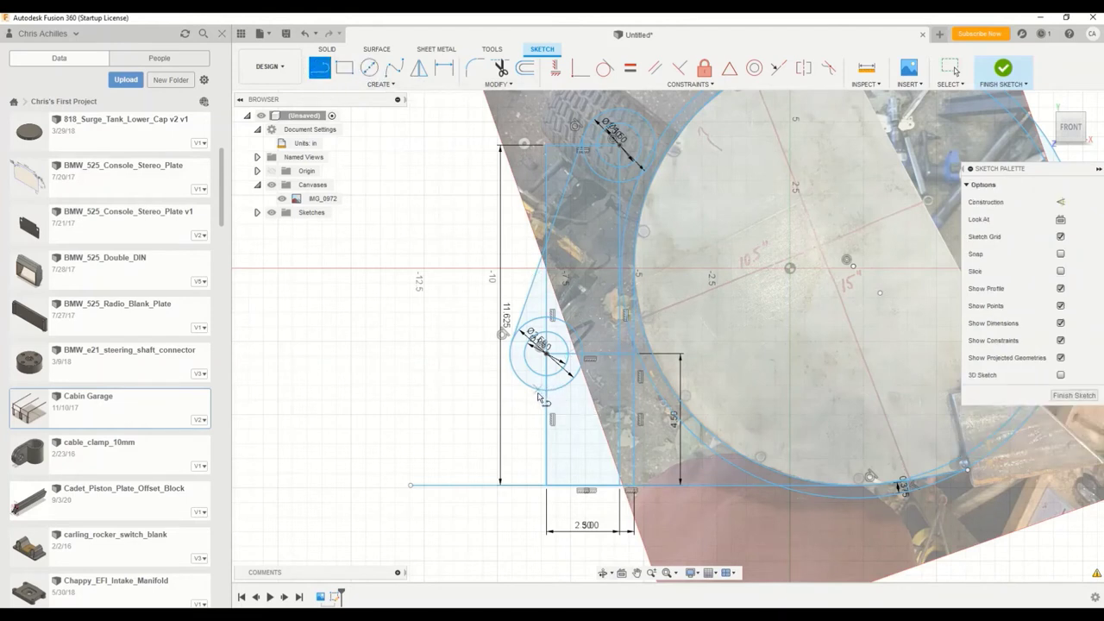
click(538, 392)
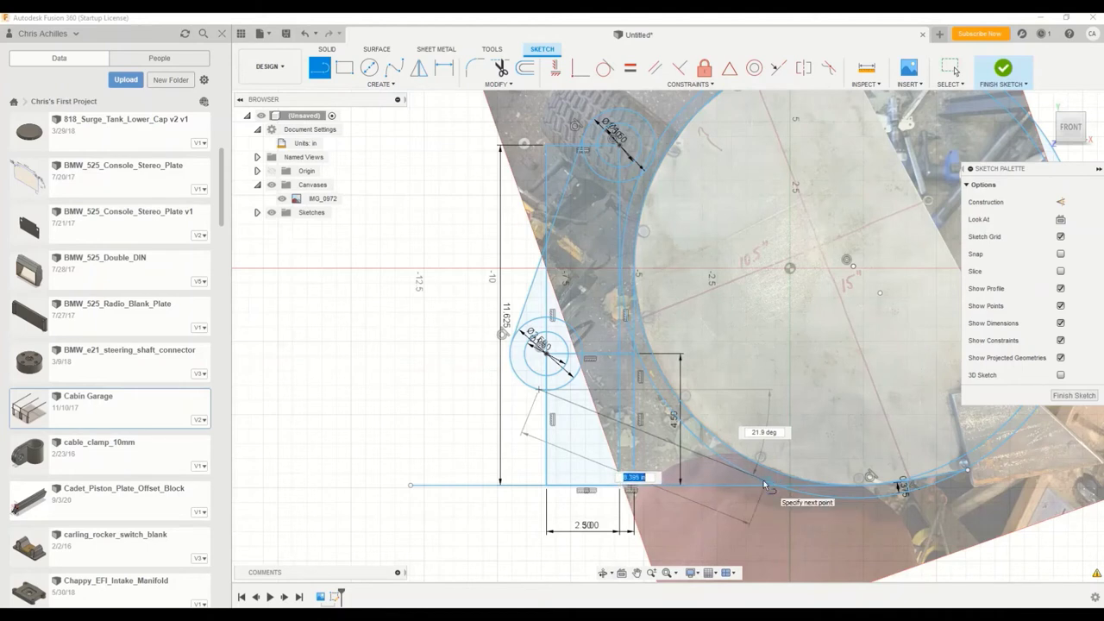
click(764, 484)
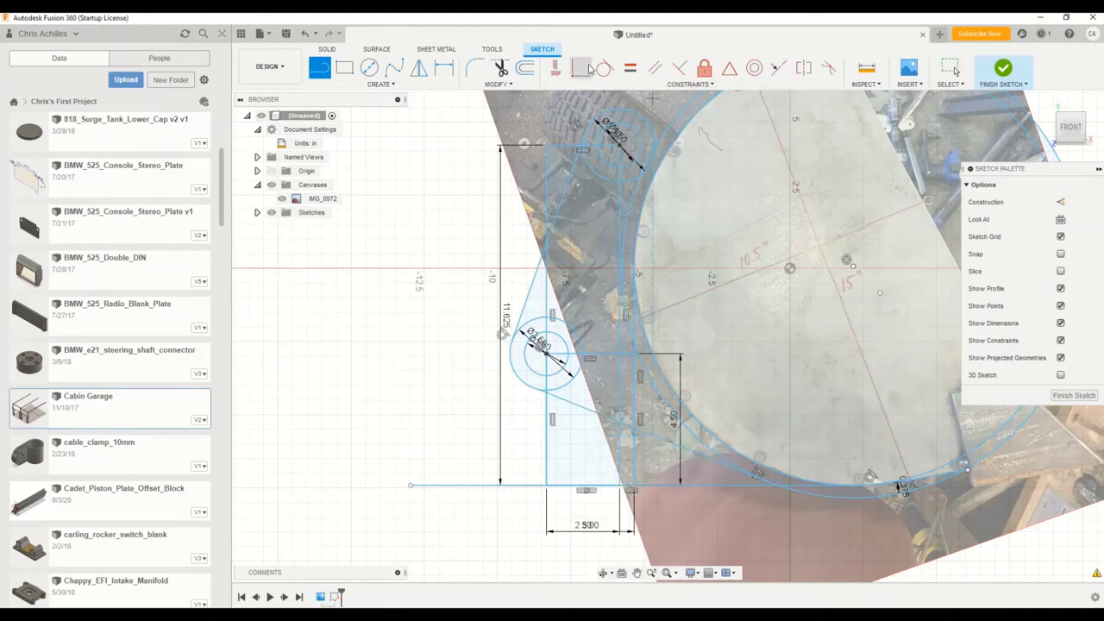
click(604, 67)
click(568, 405)
click(526, 390)
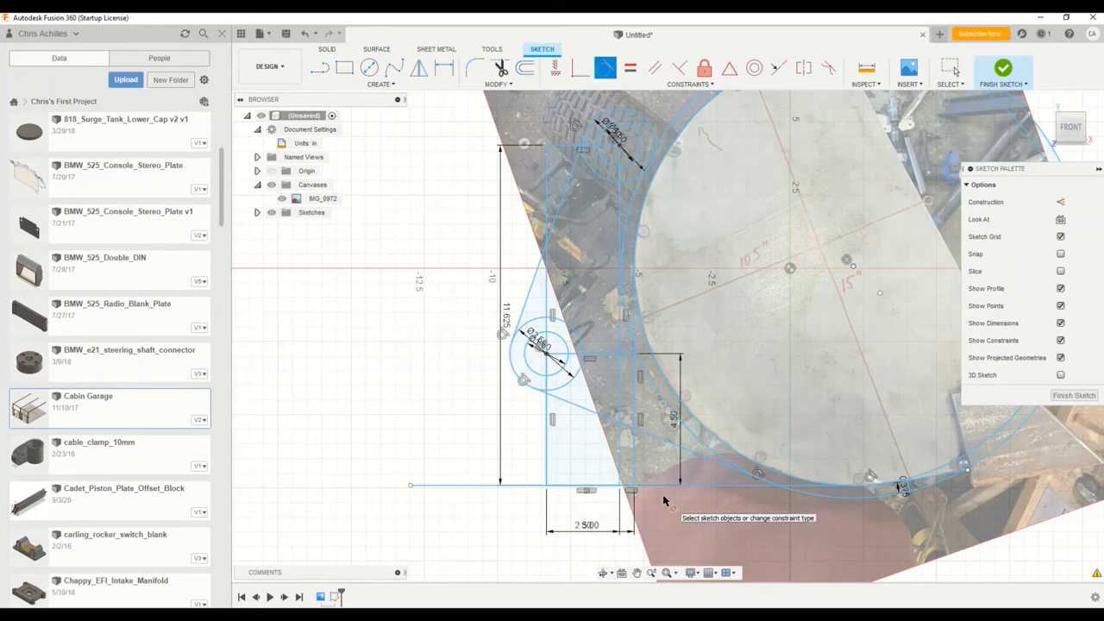
Start a line at the large outer arc's endpoint toward the upper pivot ring.
scroll(714, 207, down, 3)
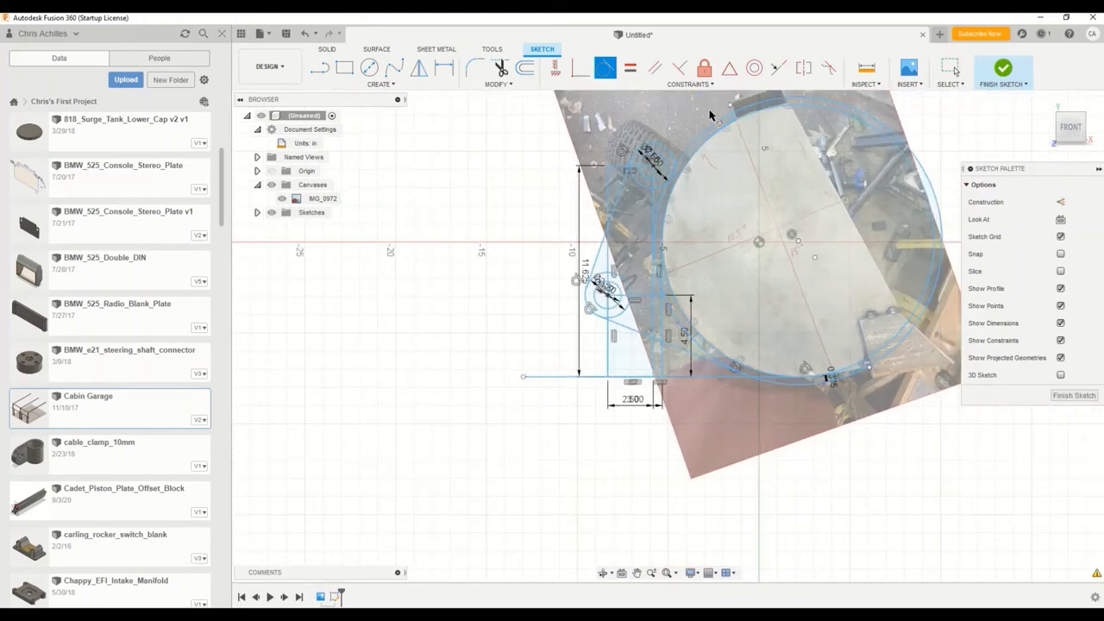
scroll(710, 115, up, 4)
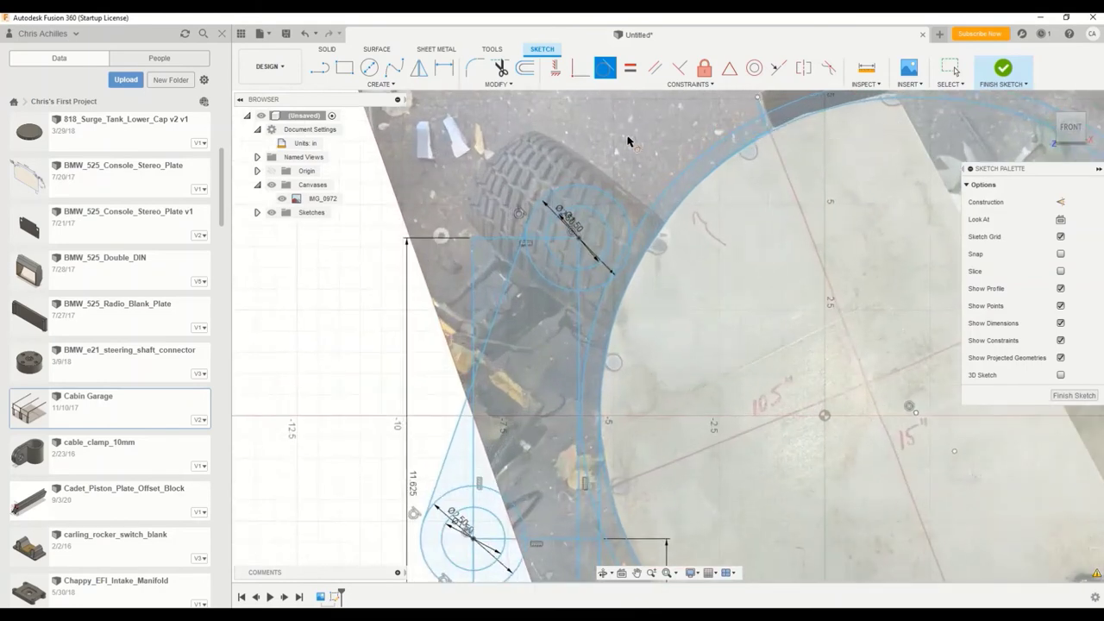
scroll(656, 147, down, 5)
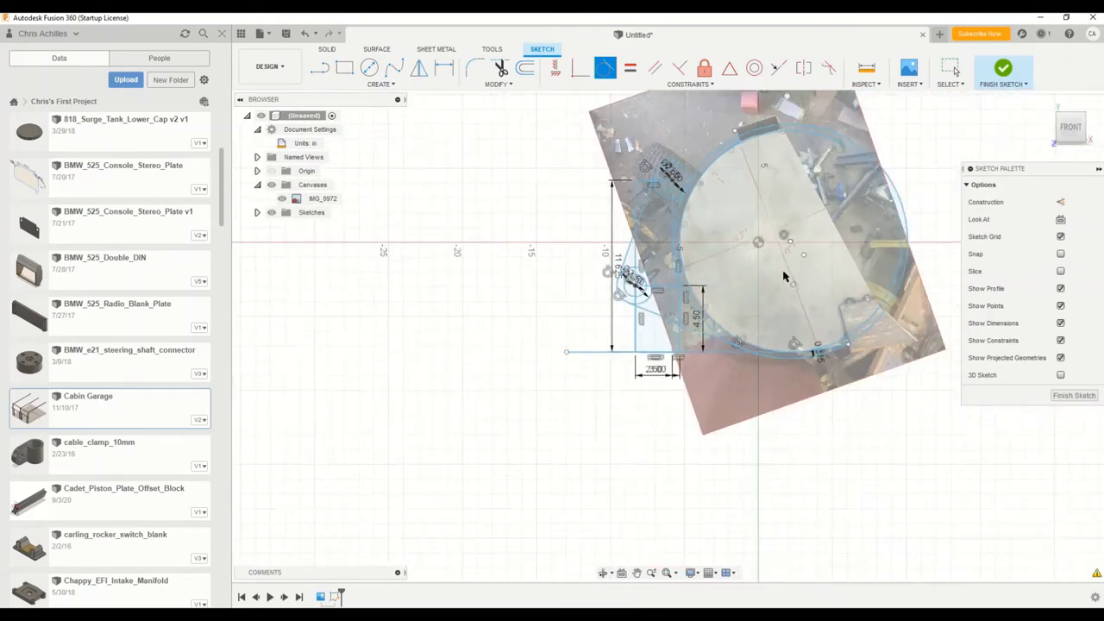
scroll(783, 276, up, 5)
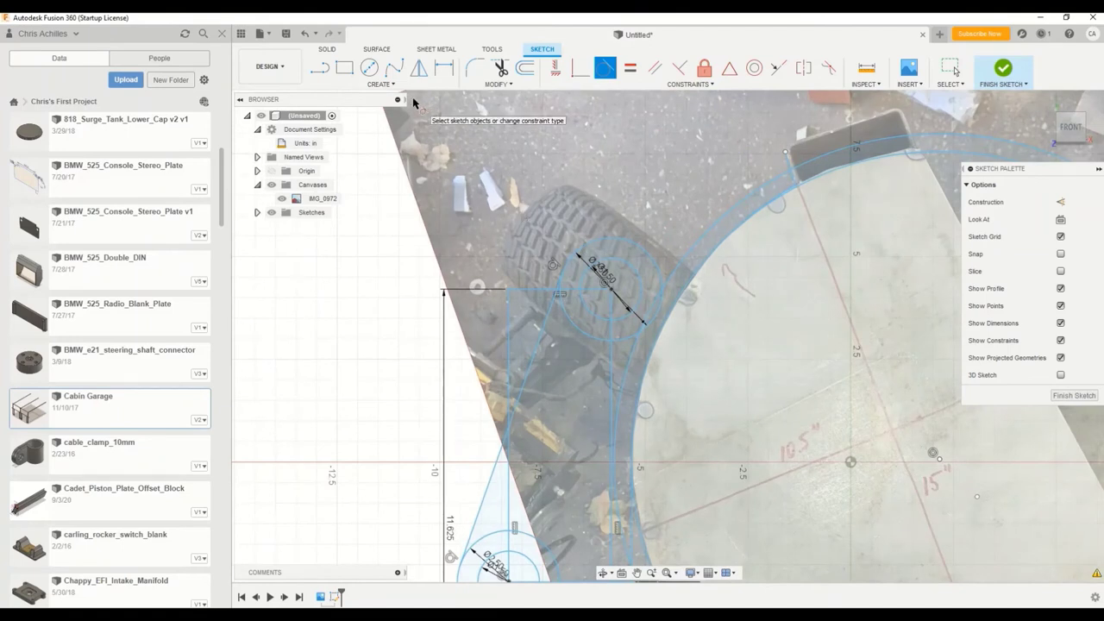
click(384, 84)
click(341, 97)
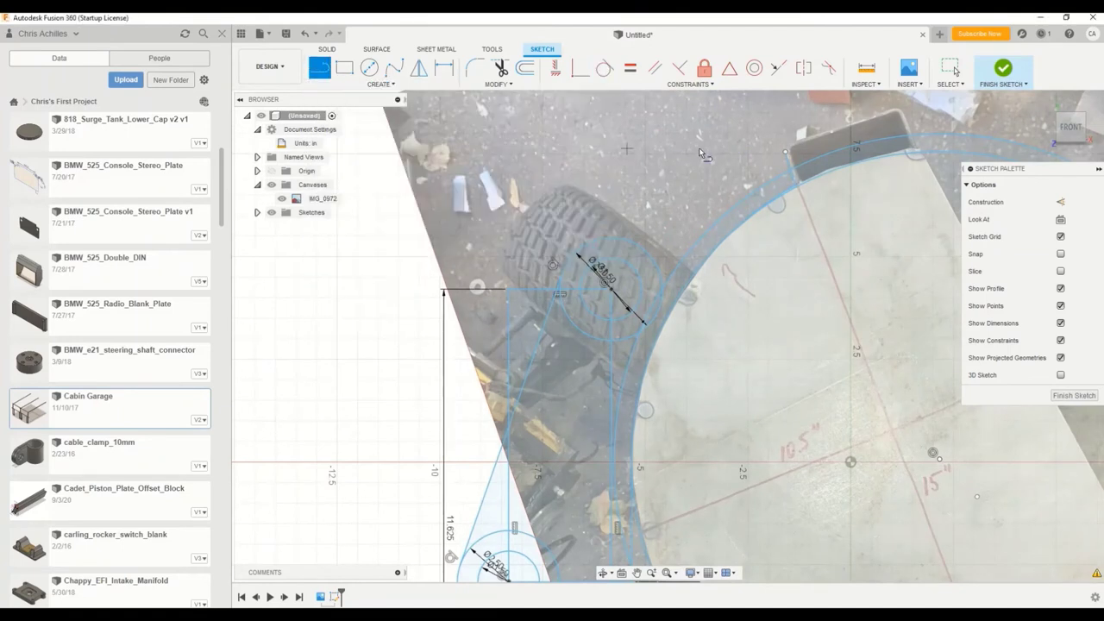
click(787, 153)
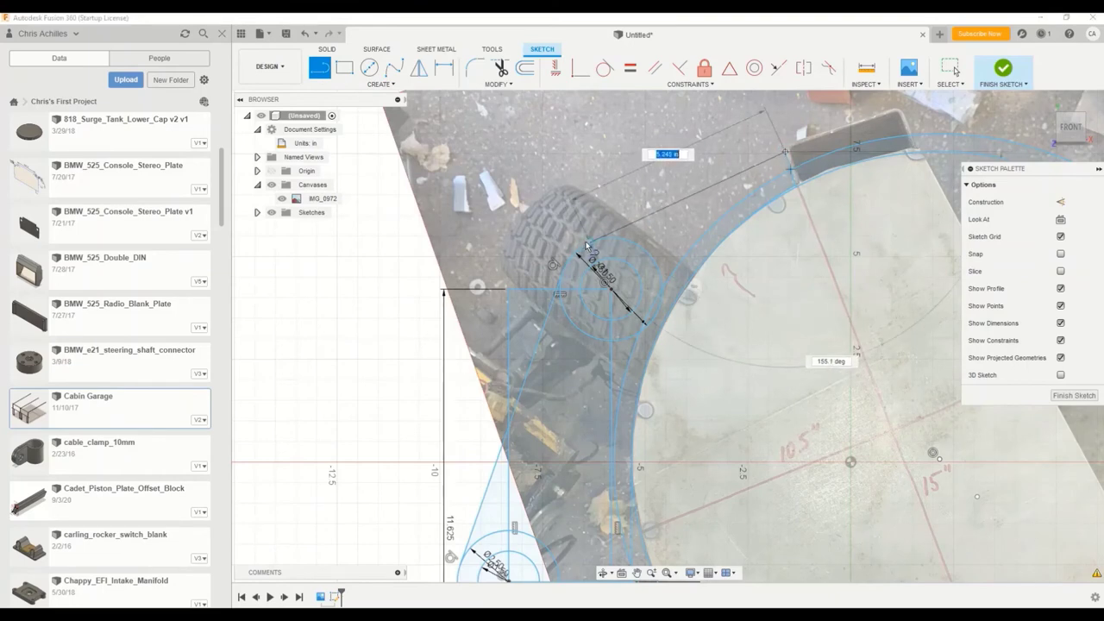
scroll(465, 268, down, 3)
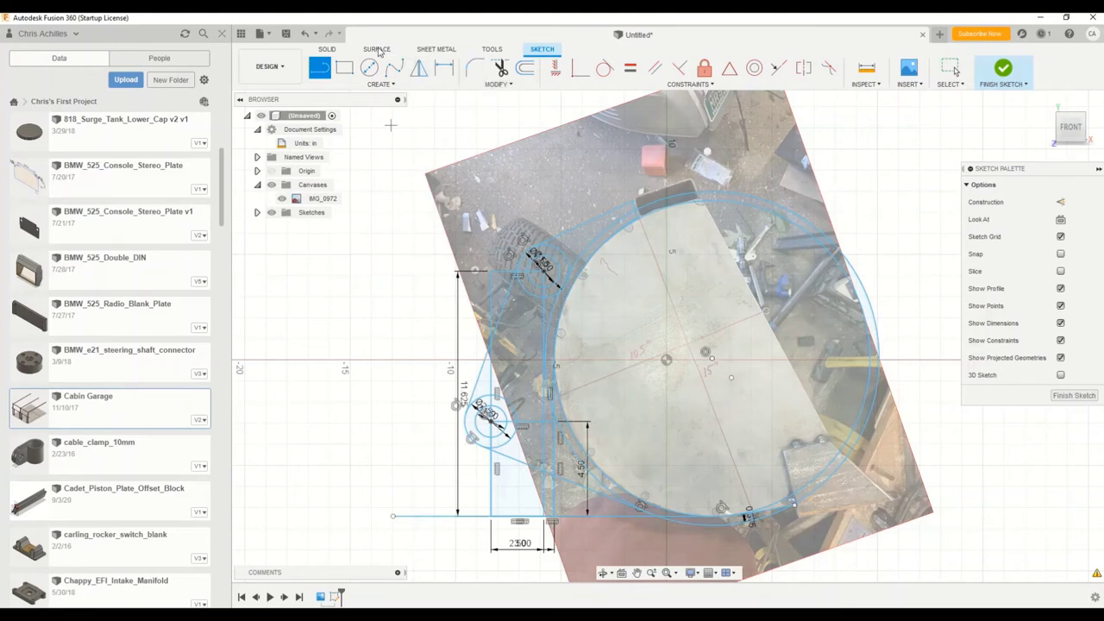
Start an Extrude and select the upper curved region, hook, boss circle and left arm regions.
click(327, 50)
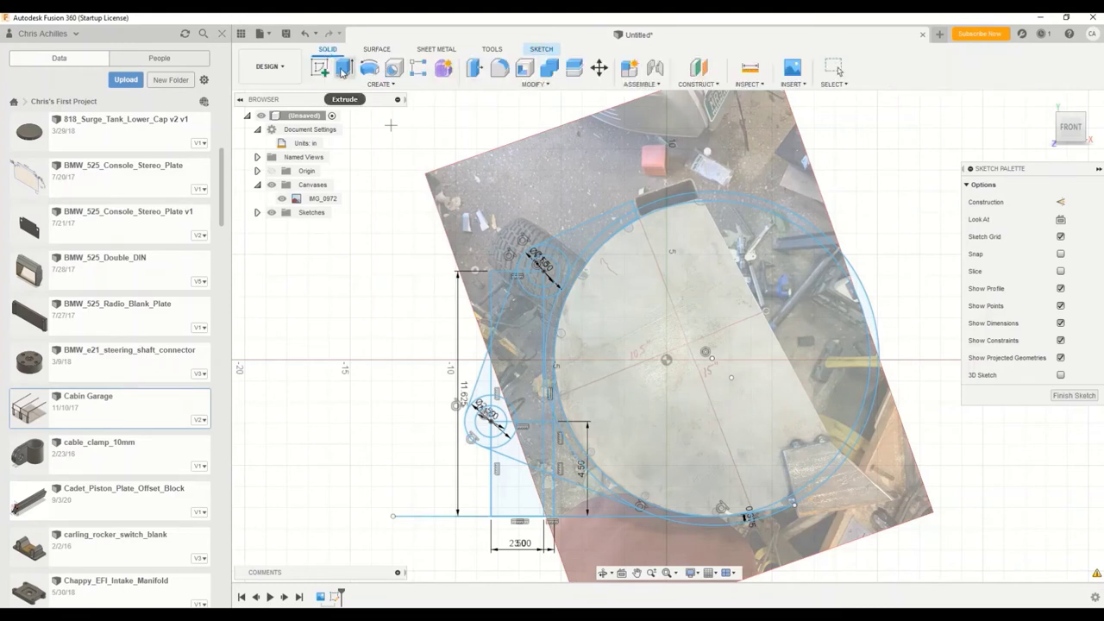
click(343, 69)
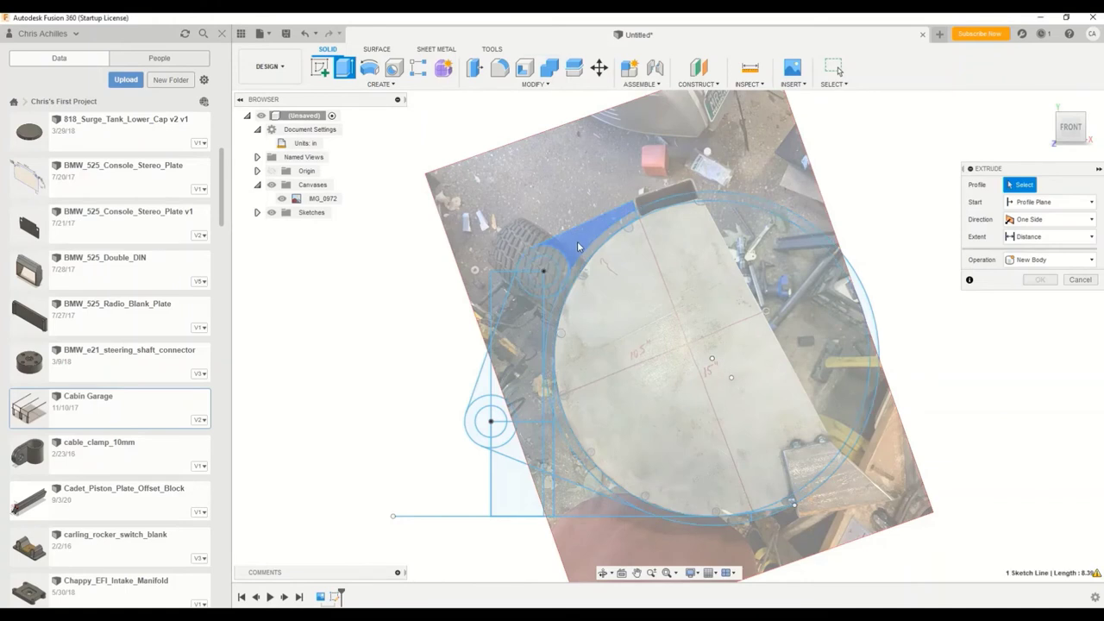
click(581, 250)
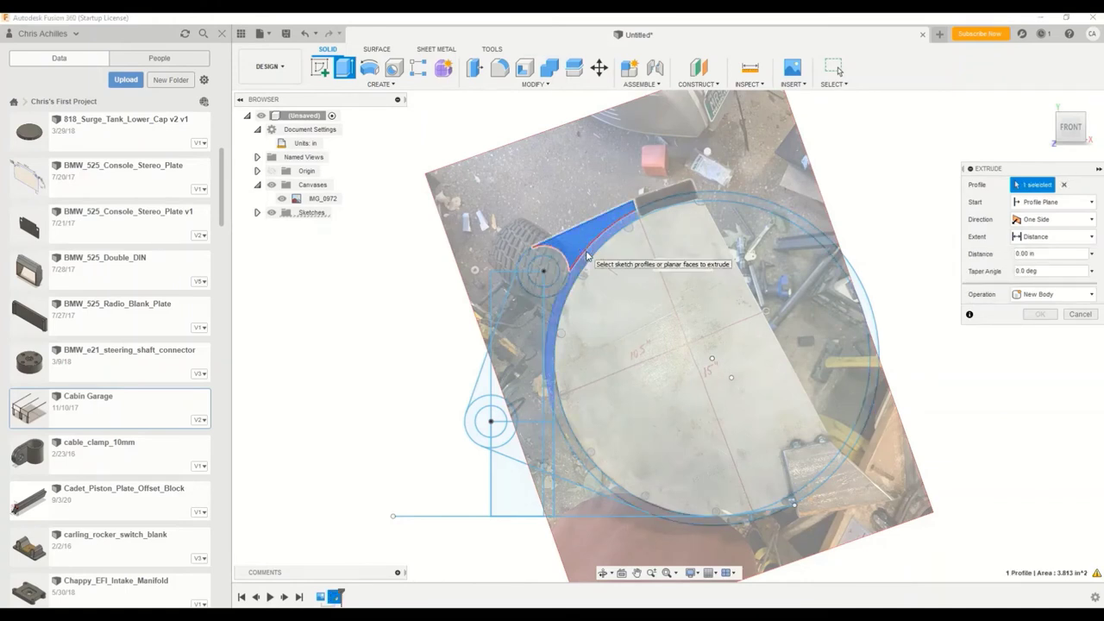
click(565, 283)
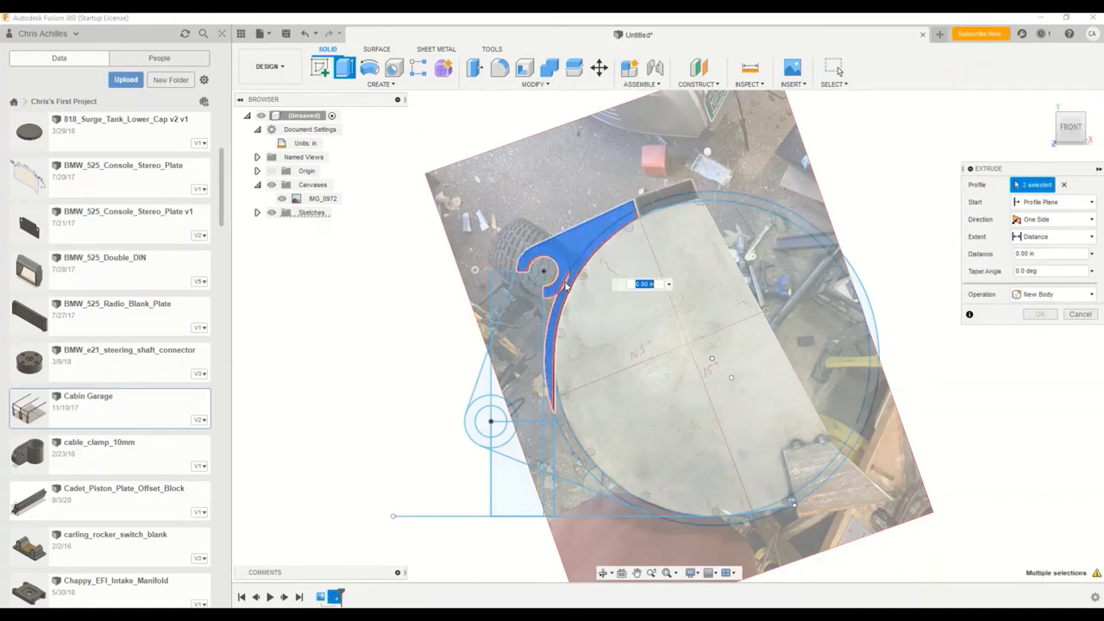
click(541, 270)
click(517, 371)
click(535, 315)
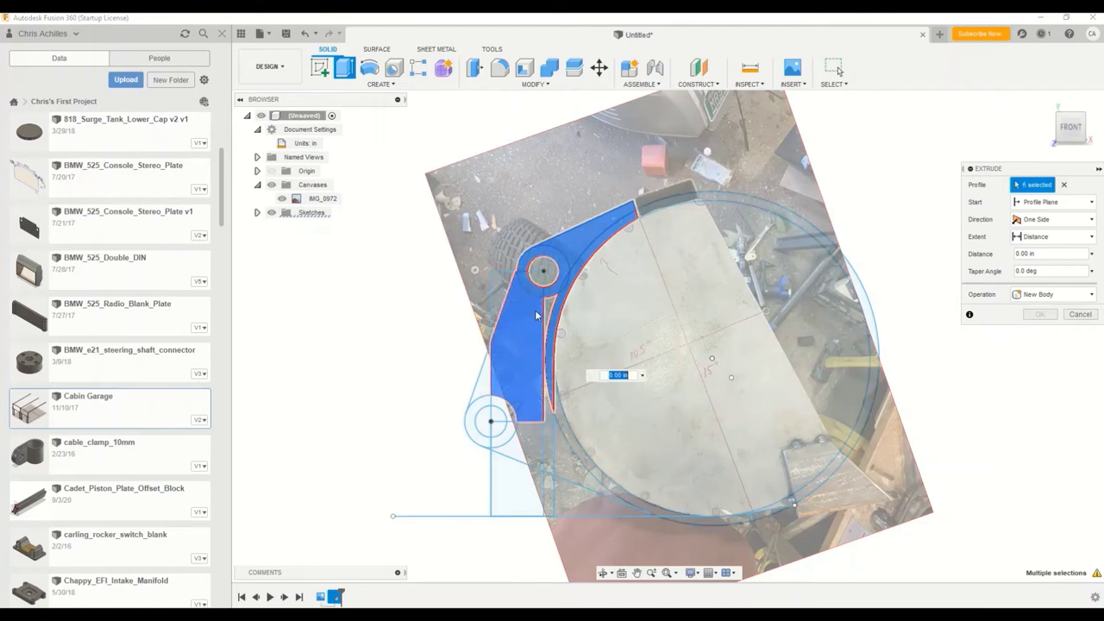
click(551, 315)
click(481, 389)
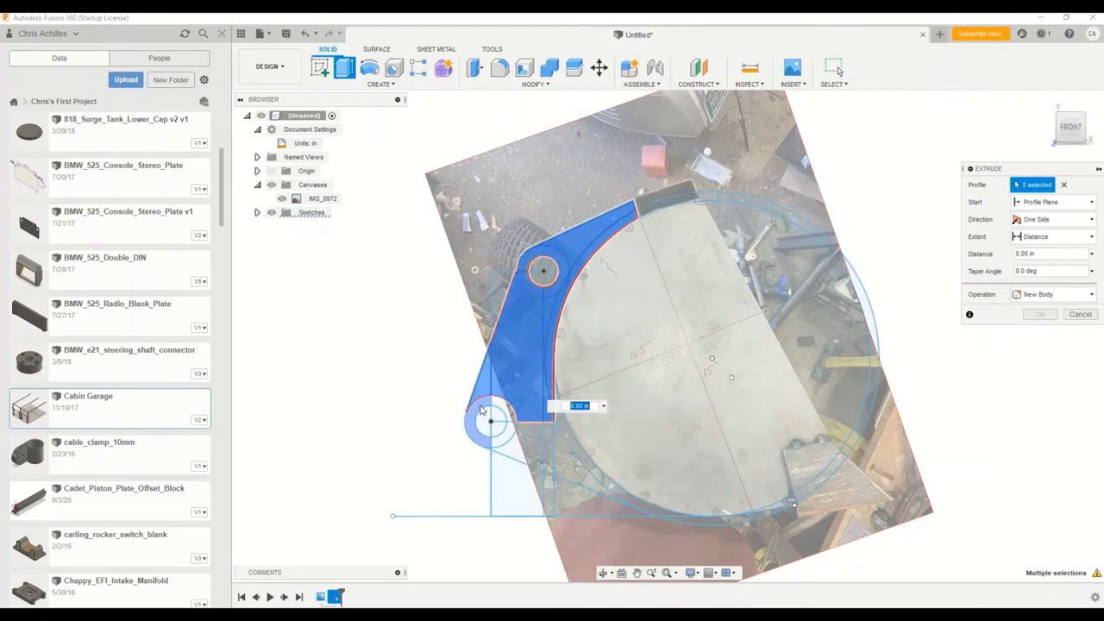
Add the lower pivot ring regions and the strips along the lower arc to the profiles.
click(481, 411)
click(496, 421)
click(512, 434)
click(522, 451)
click(548, 440)
click(544, 454)
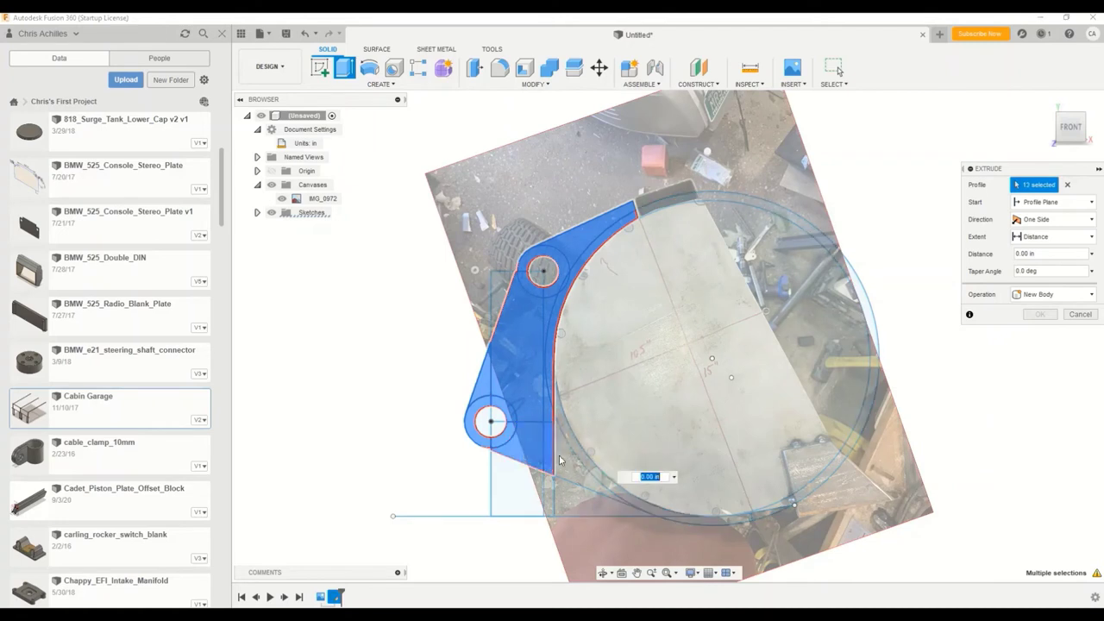
click(590, 488)
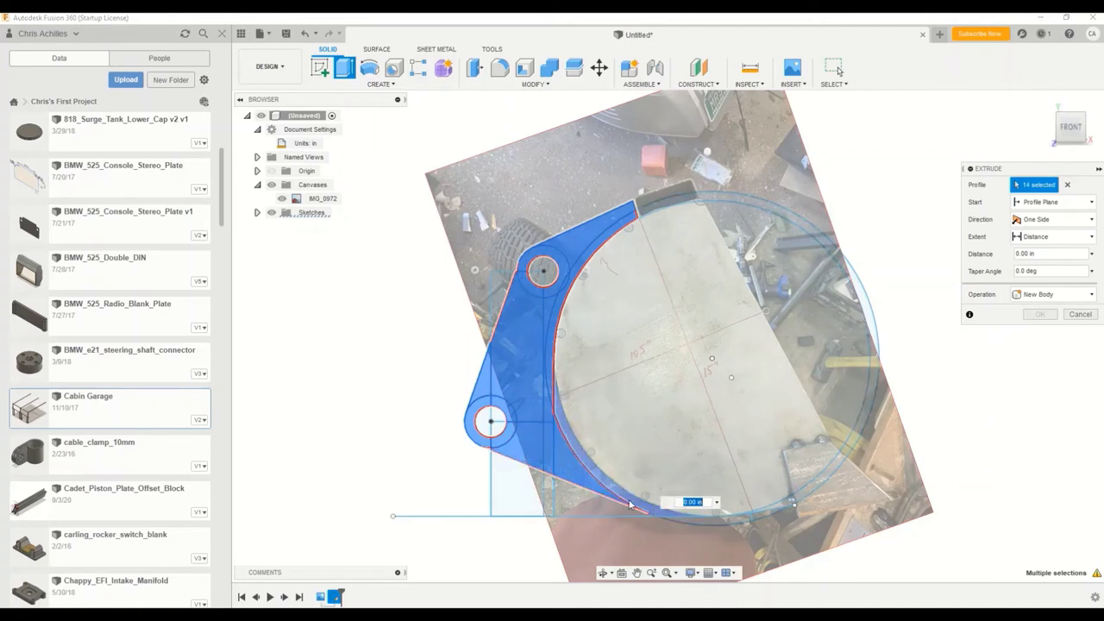
click(672, 514)
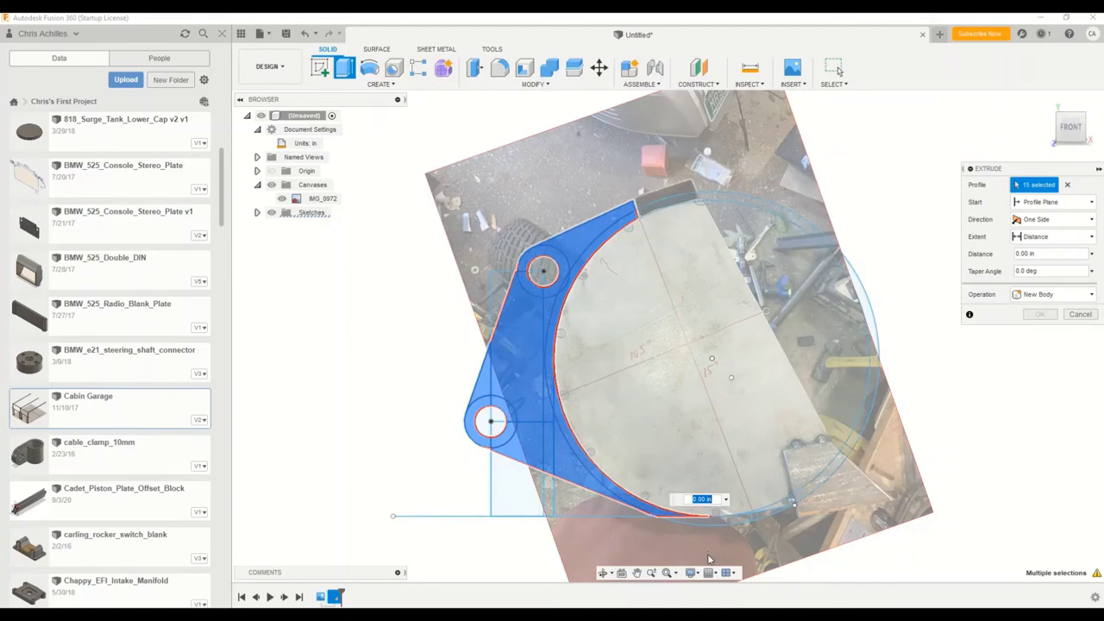
click(680, 521)
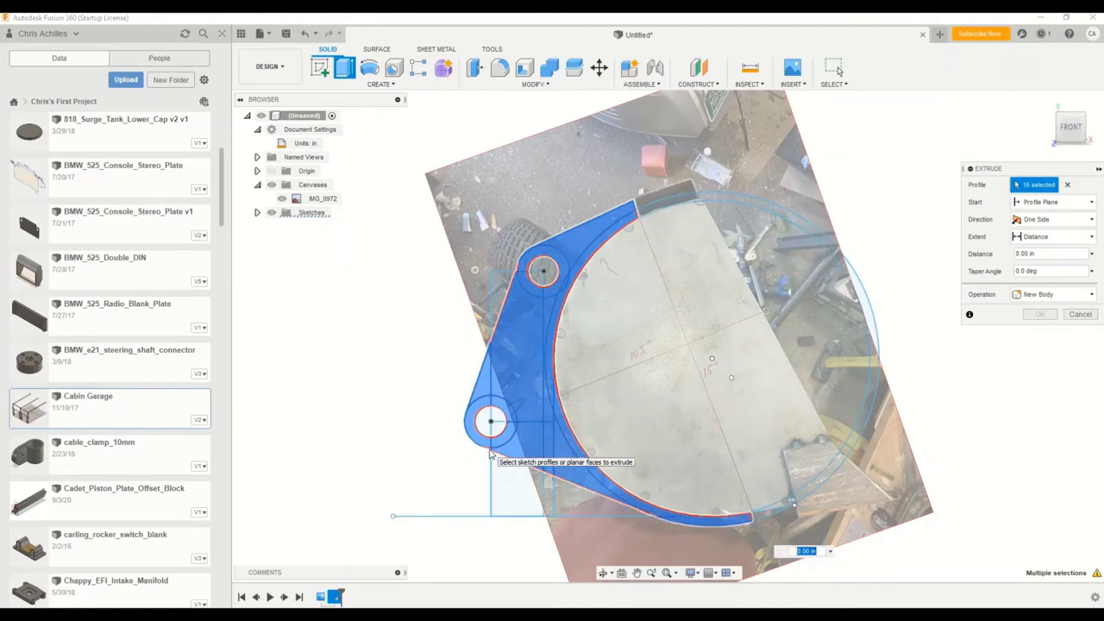
scroll(490, 448, up, 8)
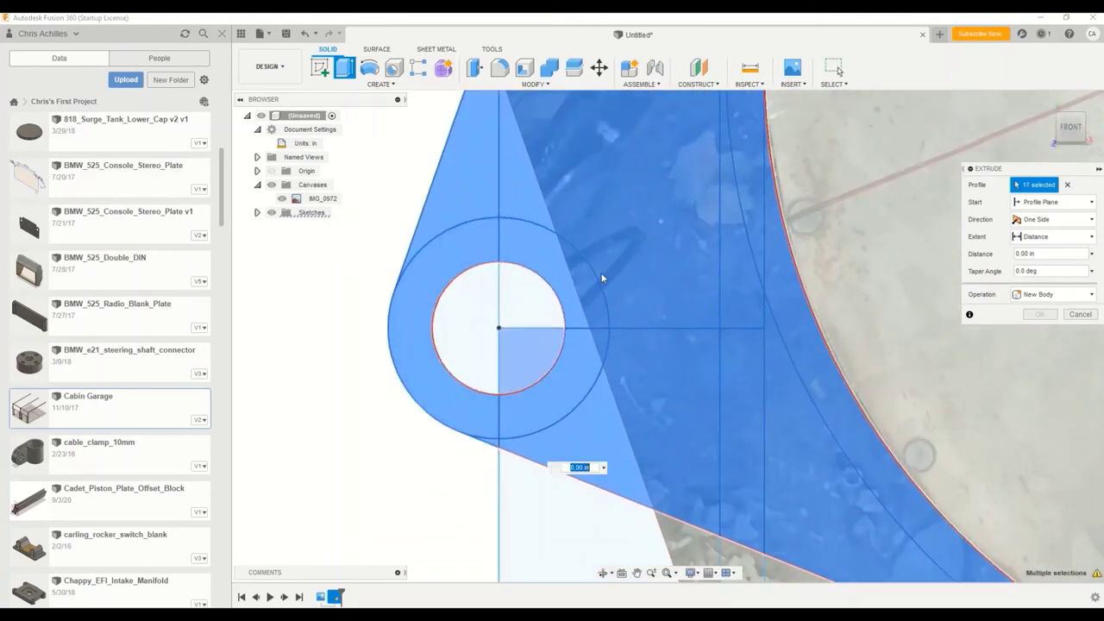
Add the triangular region below the left hole and the region beside the upper pivot hole.
click(590, 559)
click(648, 567)
click(636, 572)
drag(649, 291, 617, 448)
drag(603, 129, 552, 373)
drag(577, 297, 602, 300)
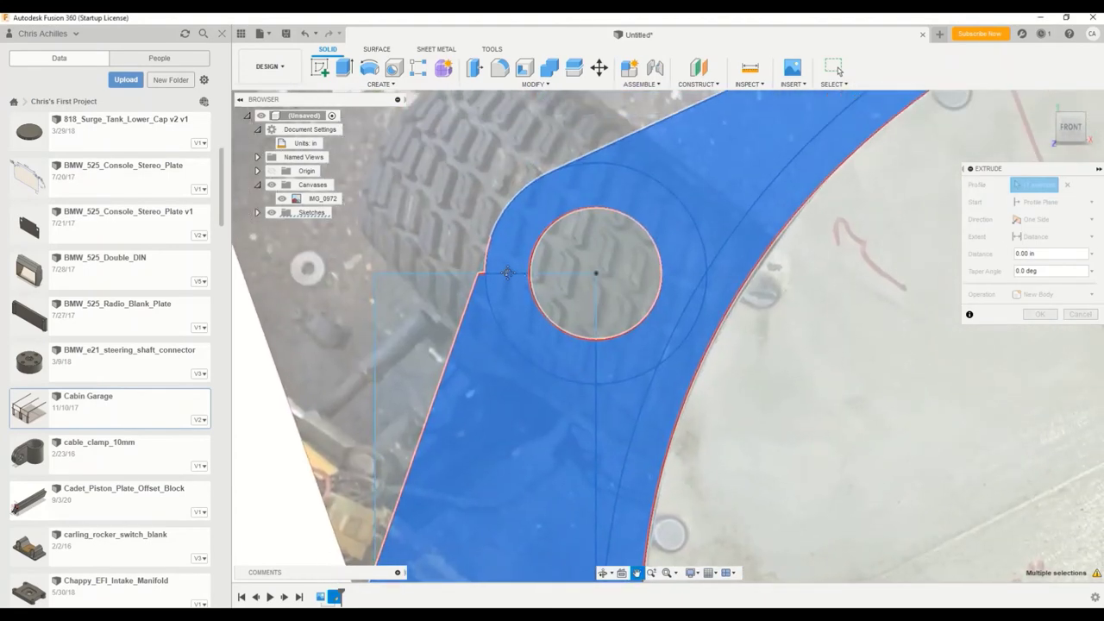
key(Escape)
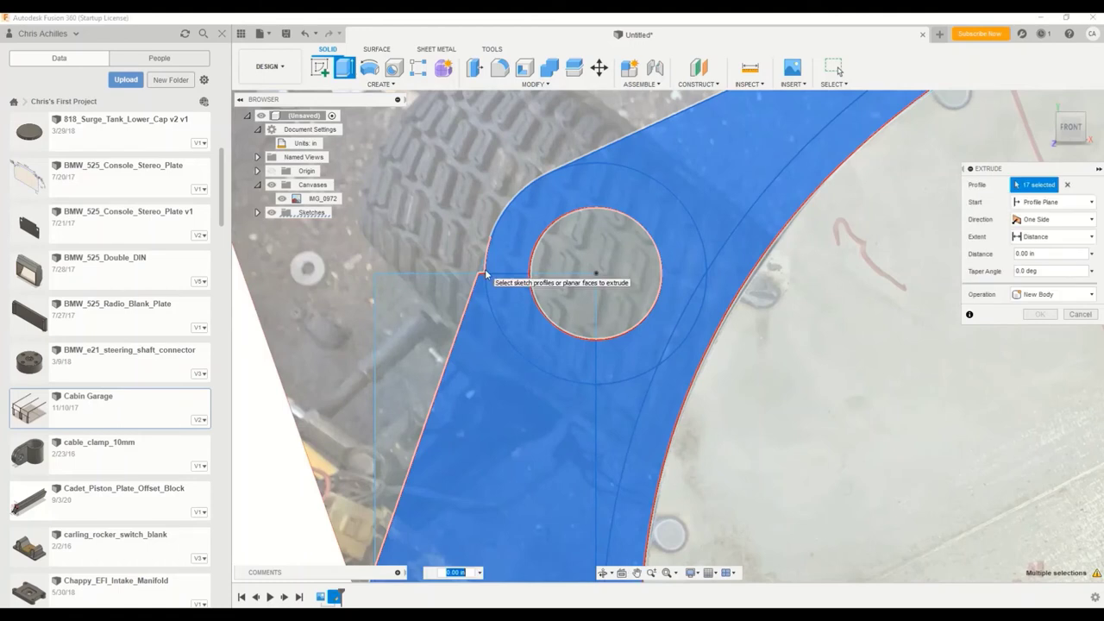
click(525, 293)
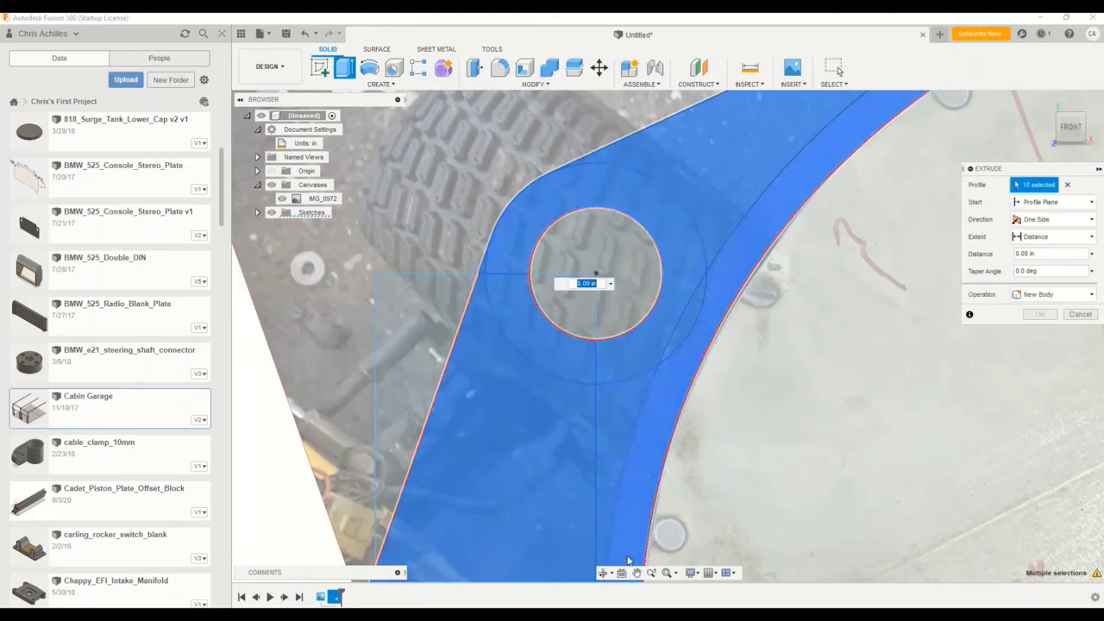
Pan and zoom around the bracket's upper tip to check the selected profiles.
click(637, 573)
drag(753, 202, 543, 383)
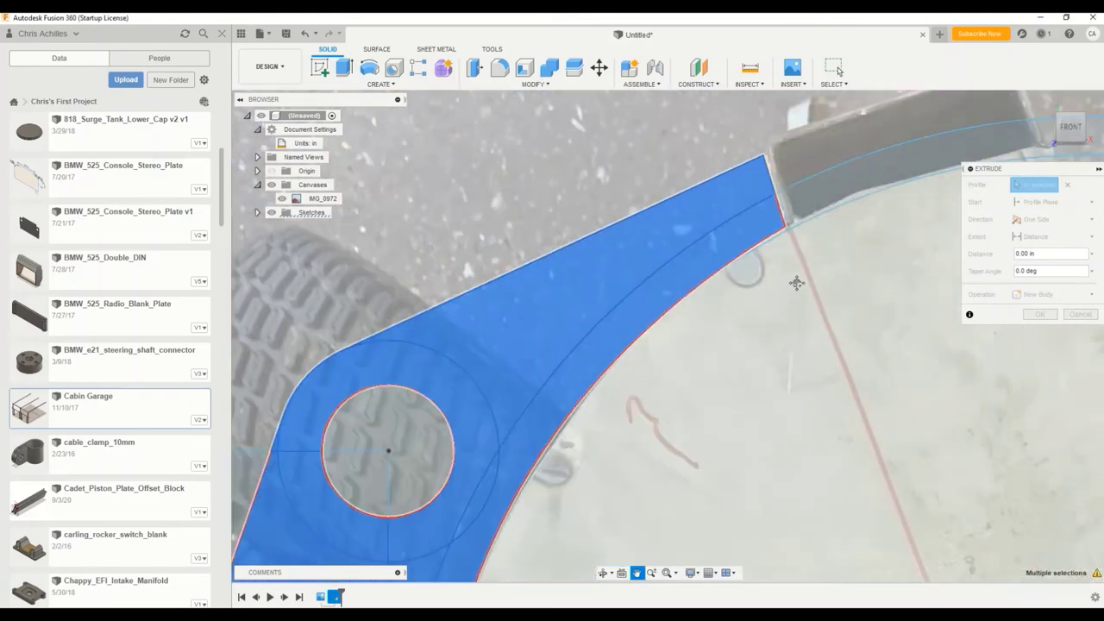
drag(831, 244, 781, 256)
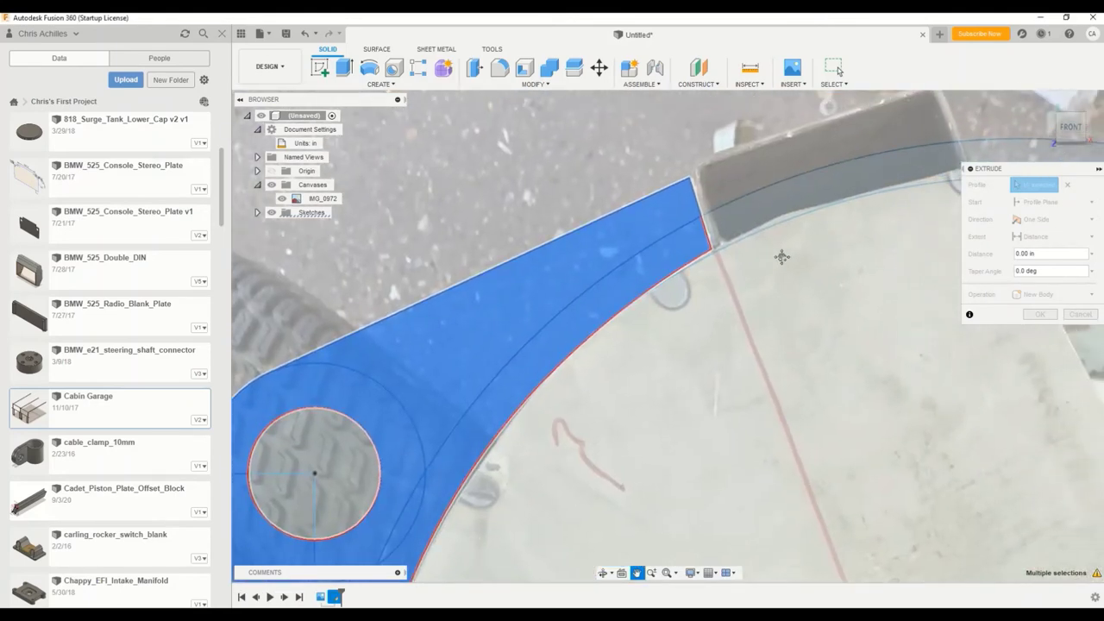
scroll(780, 503, up, 5)
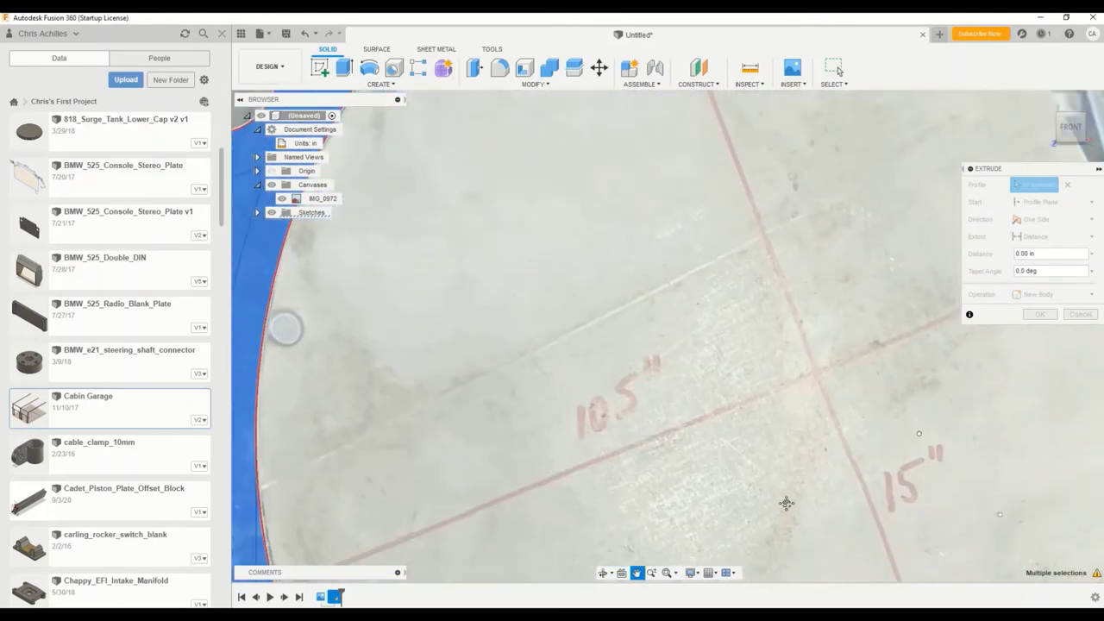
scroll(786, 503, down, 5)
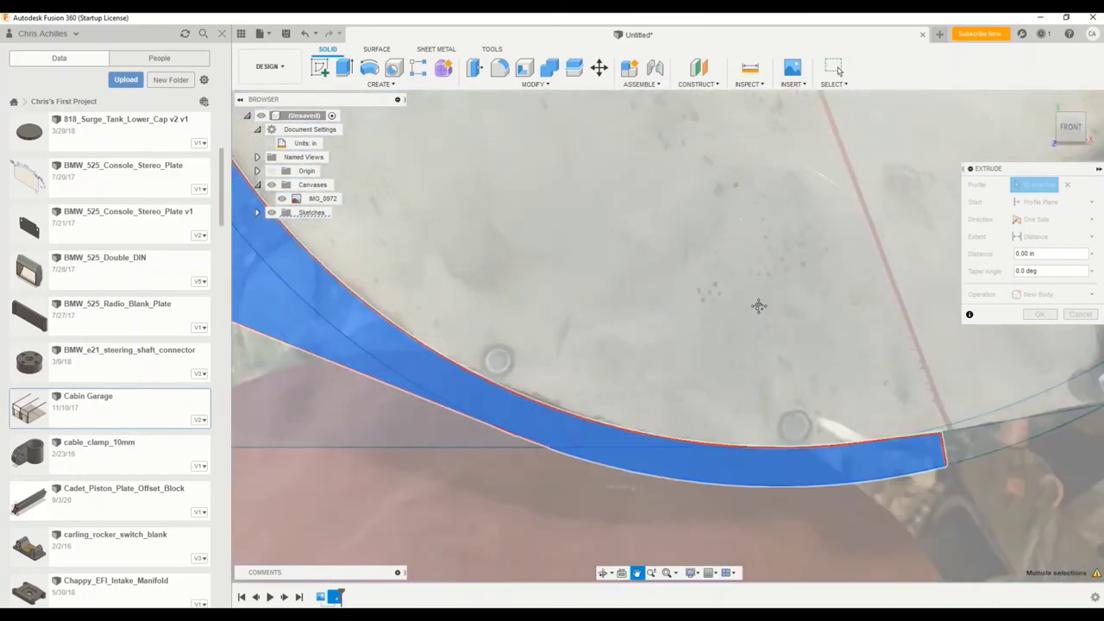
scroll(762, 307, down, 3)
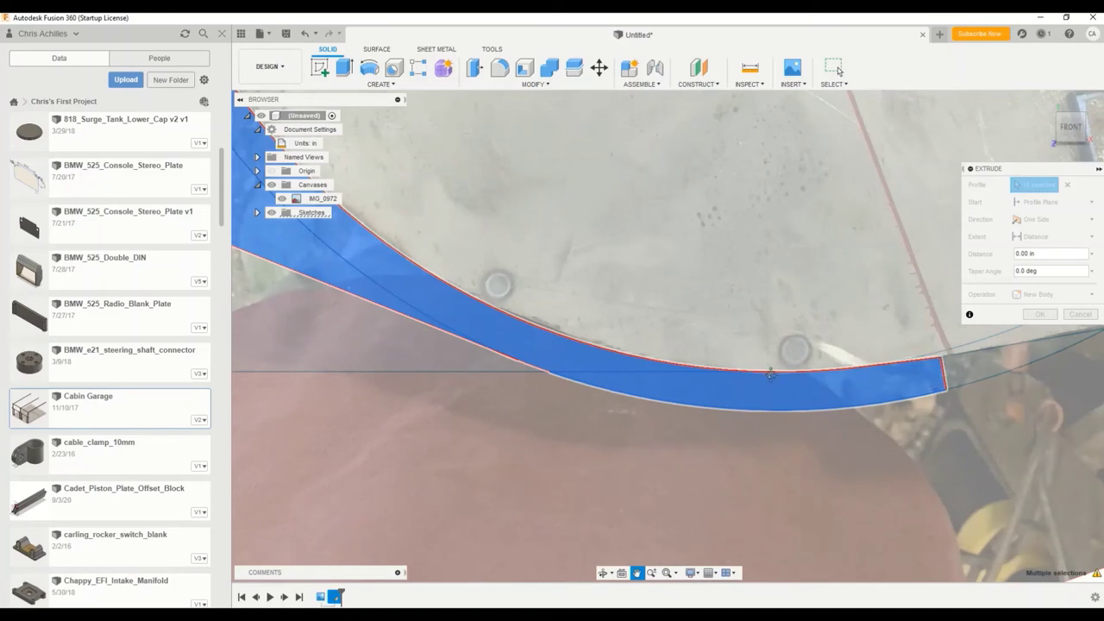
scroll(506, 235, up, 5)
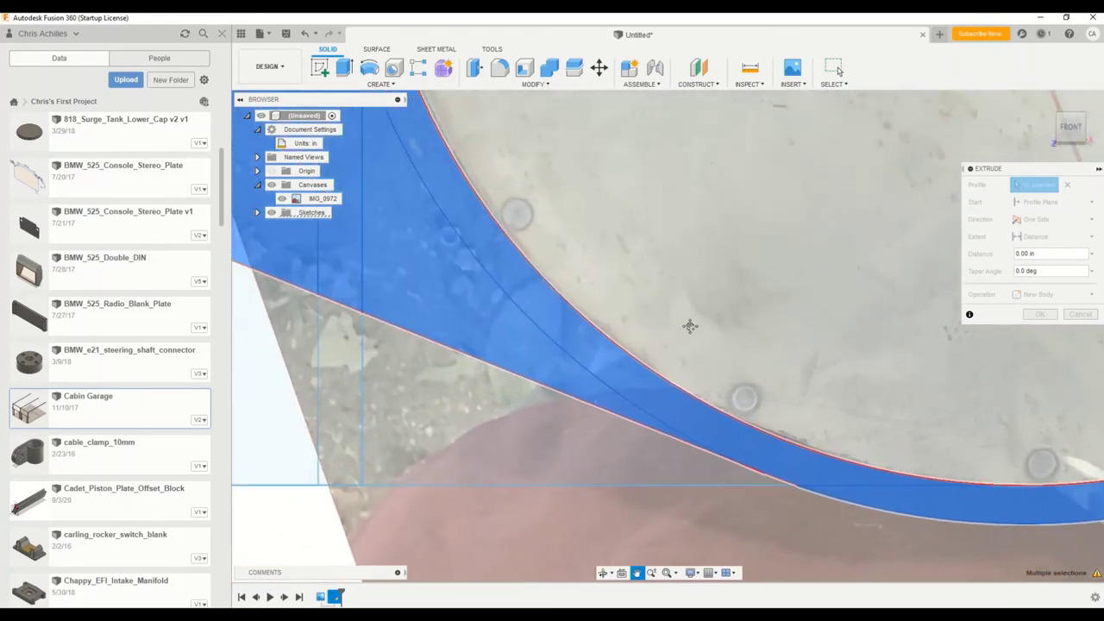
scroll(638, 285, down, 3)
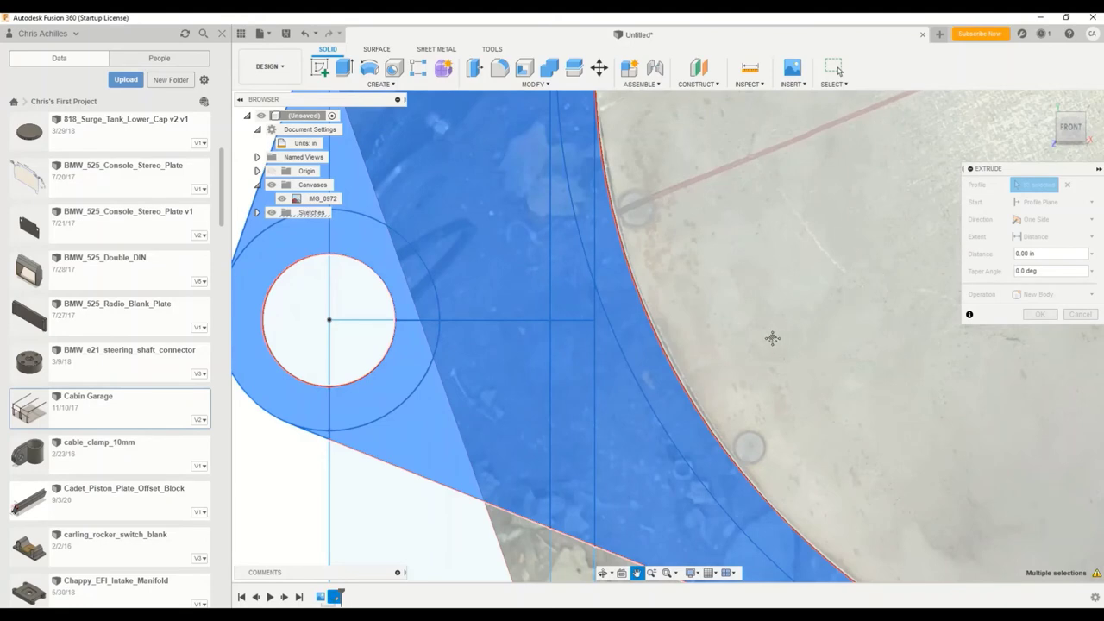
scroll(665, 319, down, 6)
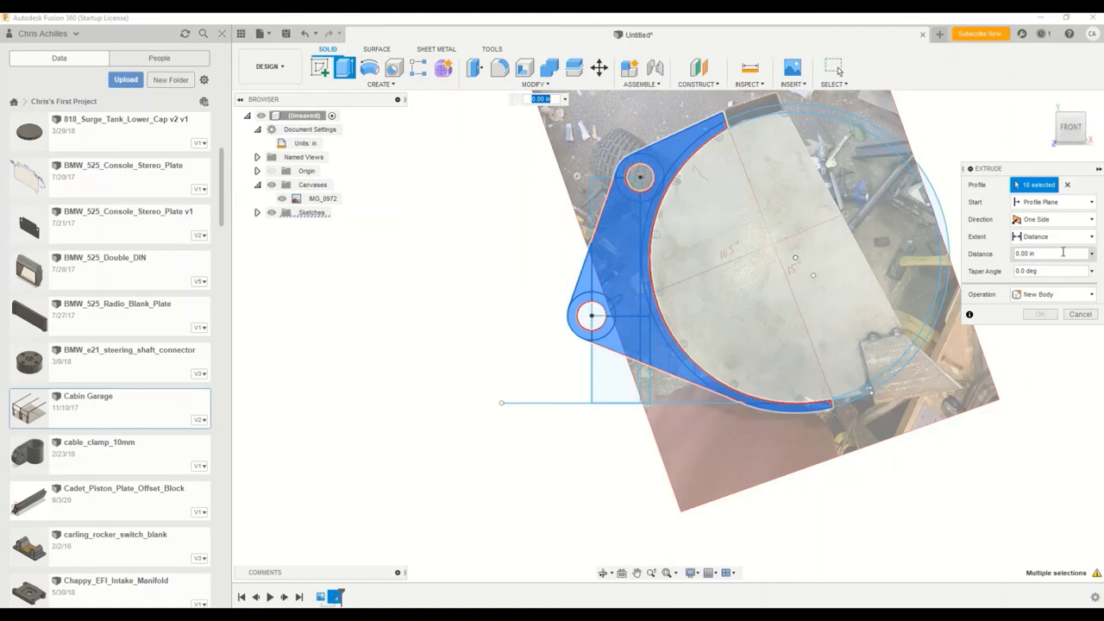
Set the extrusion distance to 0.375 in and commit it as a new body.
click(1063, 252)
key(BackSpace)
key(BackSpace)
key(BackSpace)
key(BackSpace)
key(BackSpace)
key(BackSpace)
key(BackSpace)
text(.375)
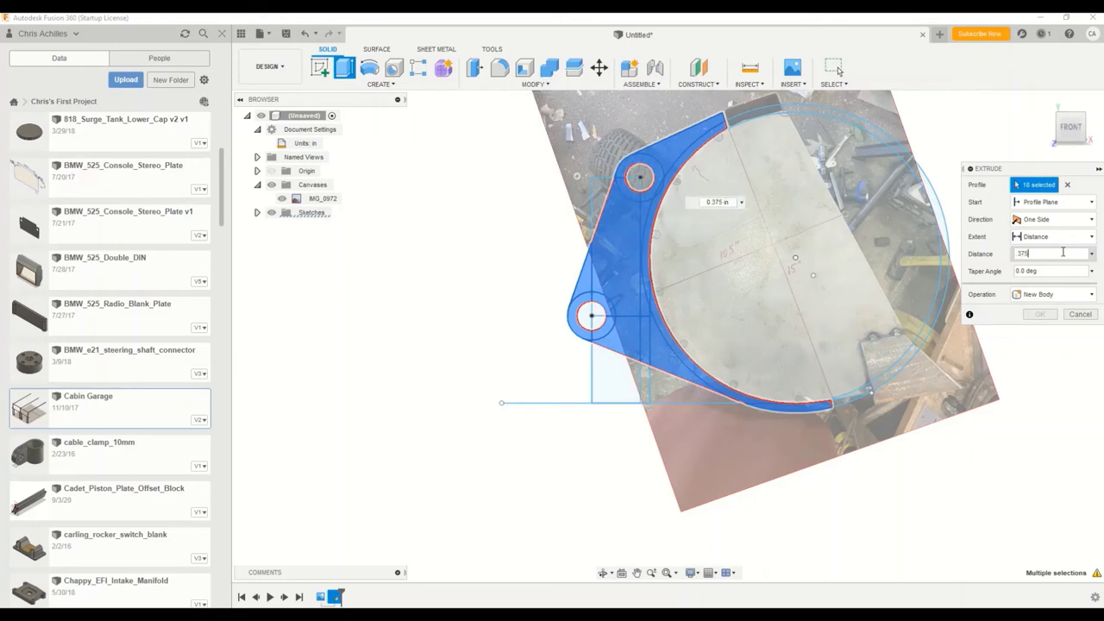
key(Return)
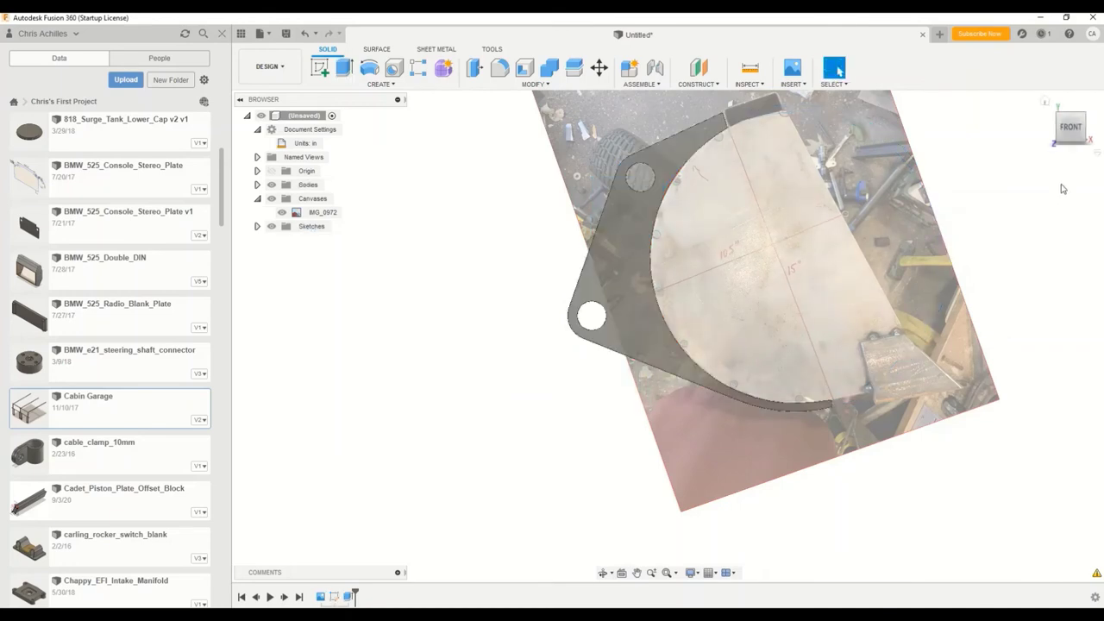
Hide the IMG_0972 photo canvas and orbit the bracket, ending in the front view.
click(283, 213)
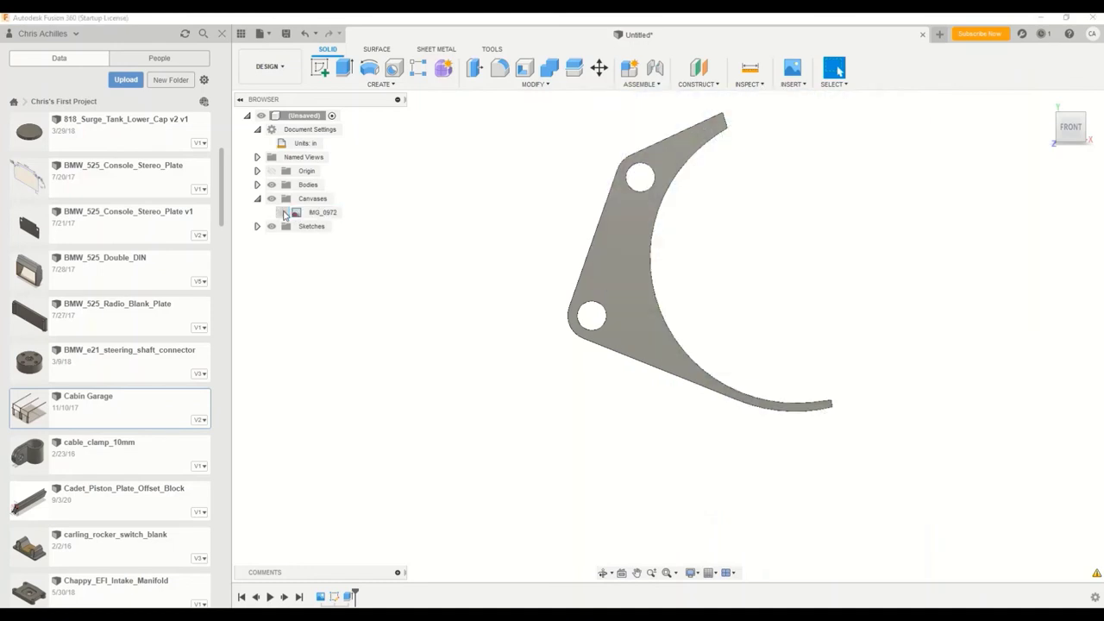
click(1059, 119)
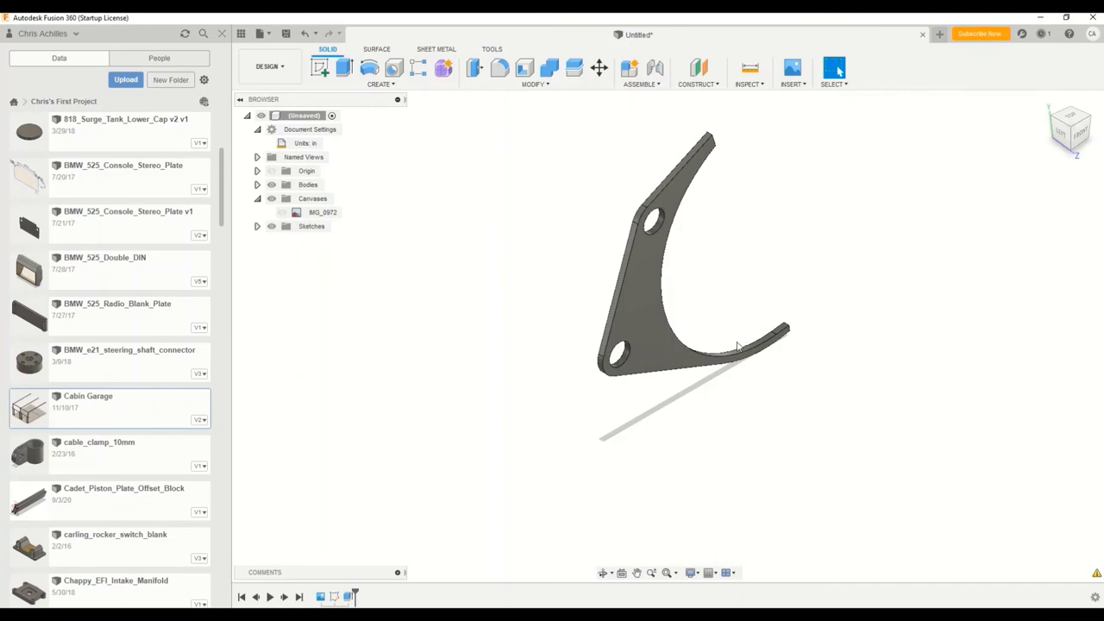
click(1089, 120)
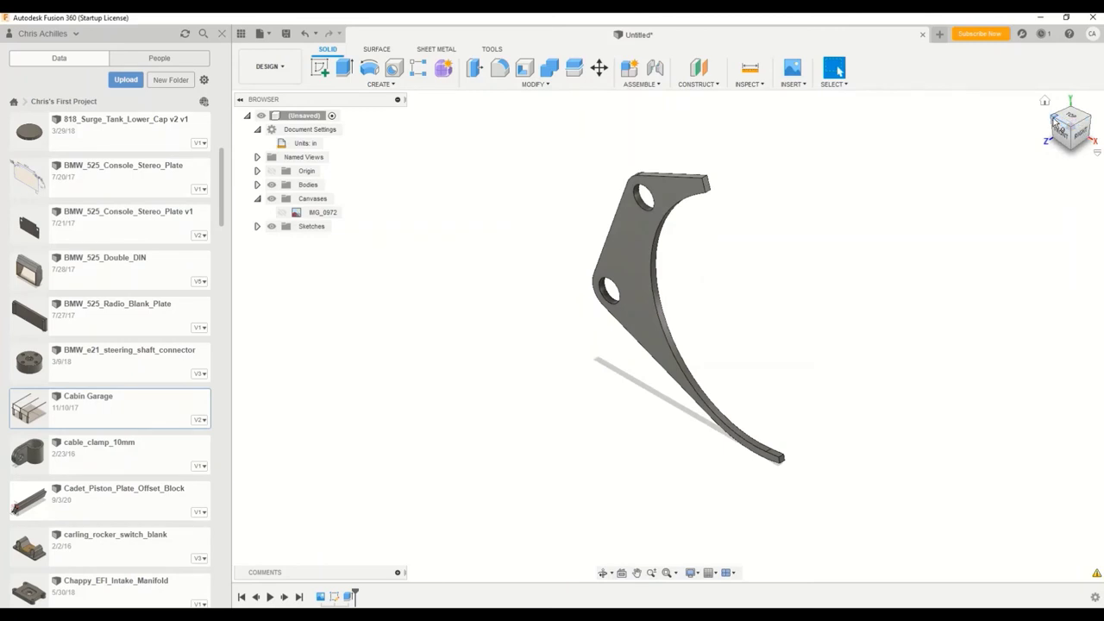
click(1056, 125)
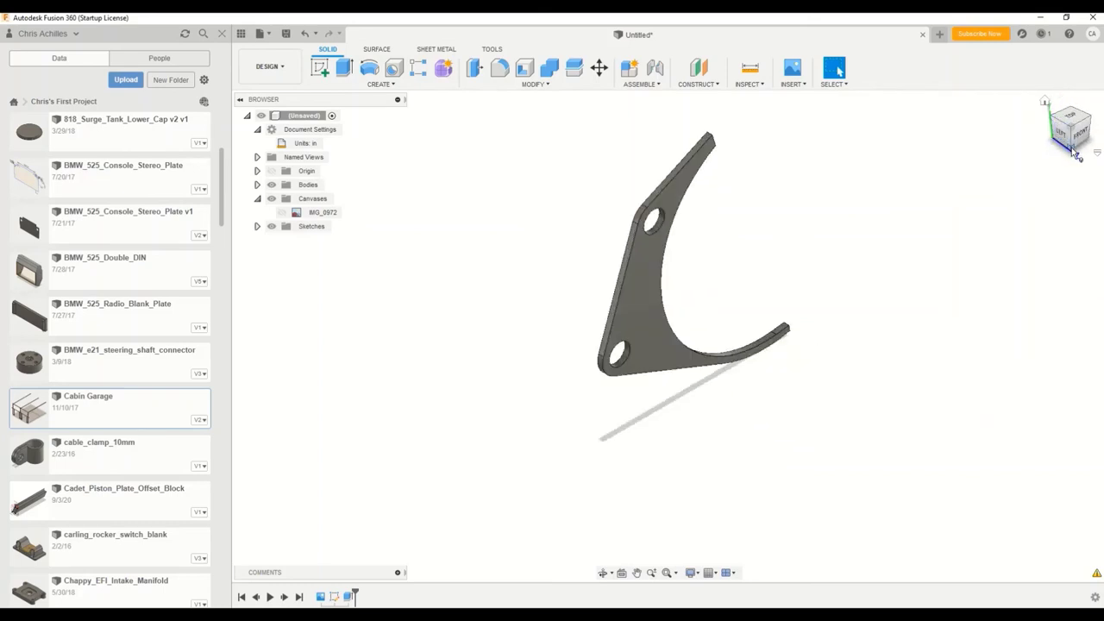
click(1074, 152)
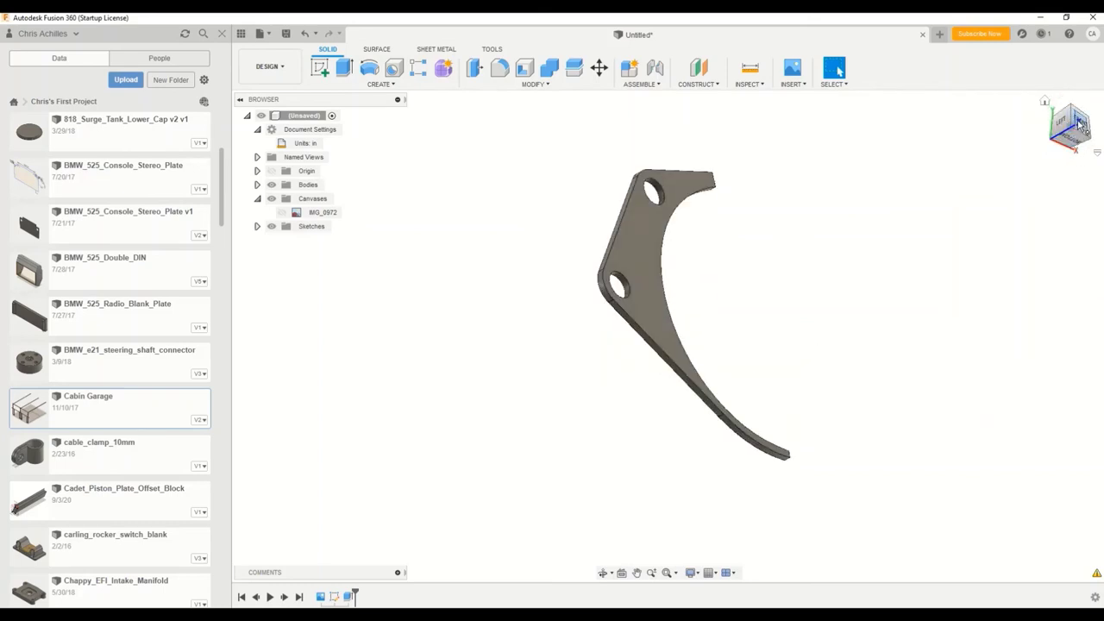
click(1080, 125)
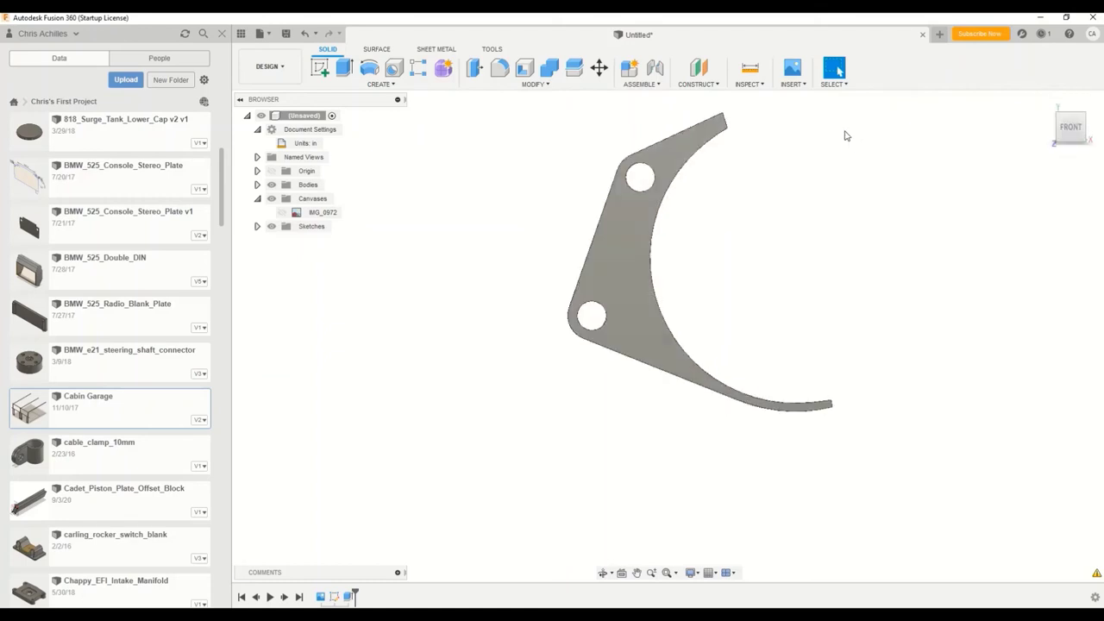